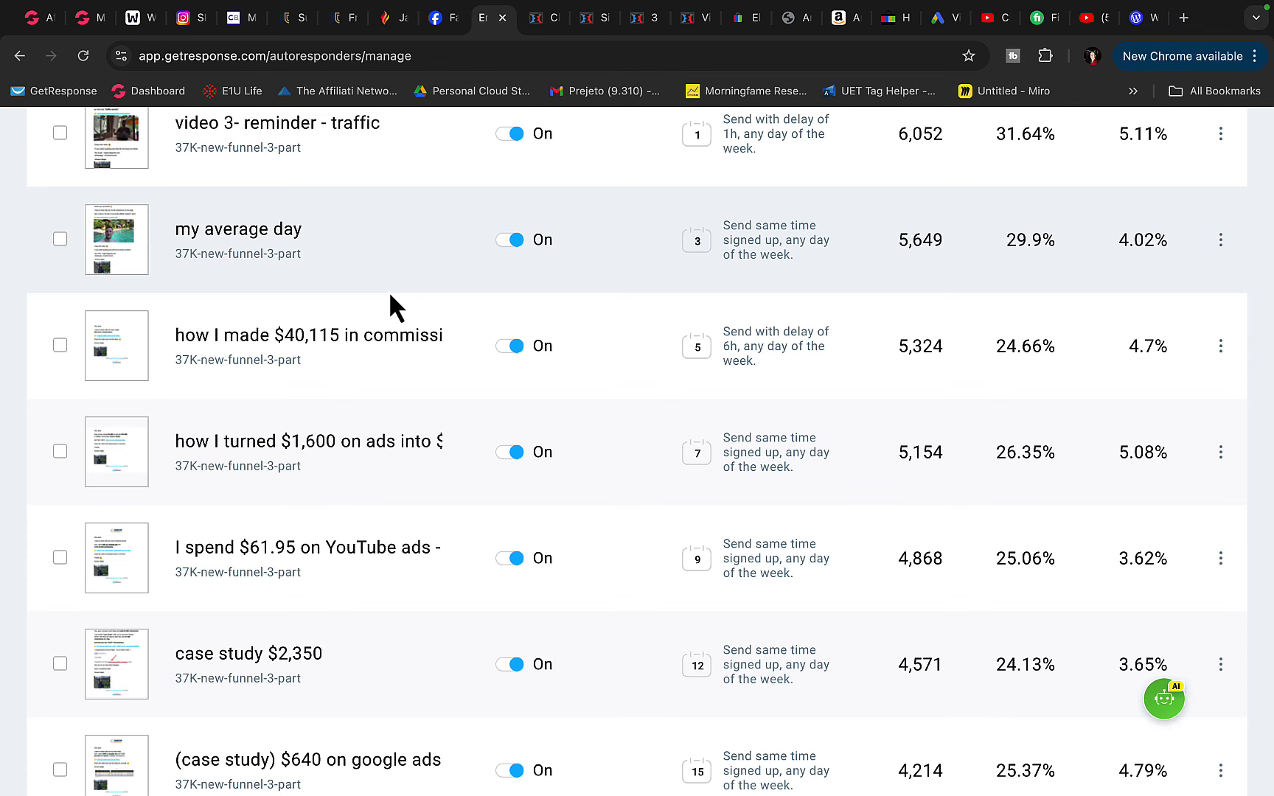
- Look through the autoresponder list's email names, send days, and open and click rates
scroll(370, 415, "up", 6)
scroll(258, 324, "down", 10)
scroll(241, 346, "up", 10)
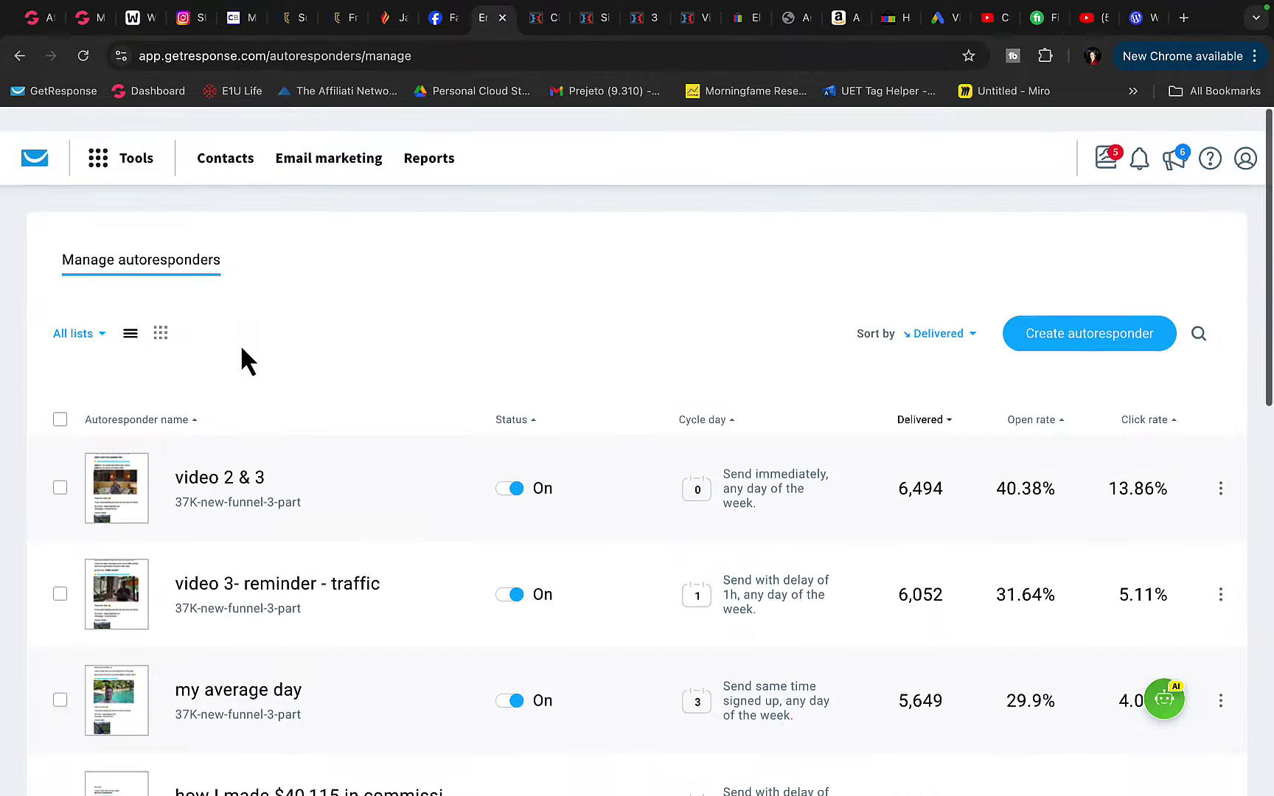
scroll(245, 280, "down", 5)
scroll(295, 243, "up", 3)
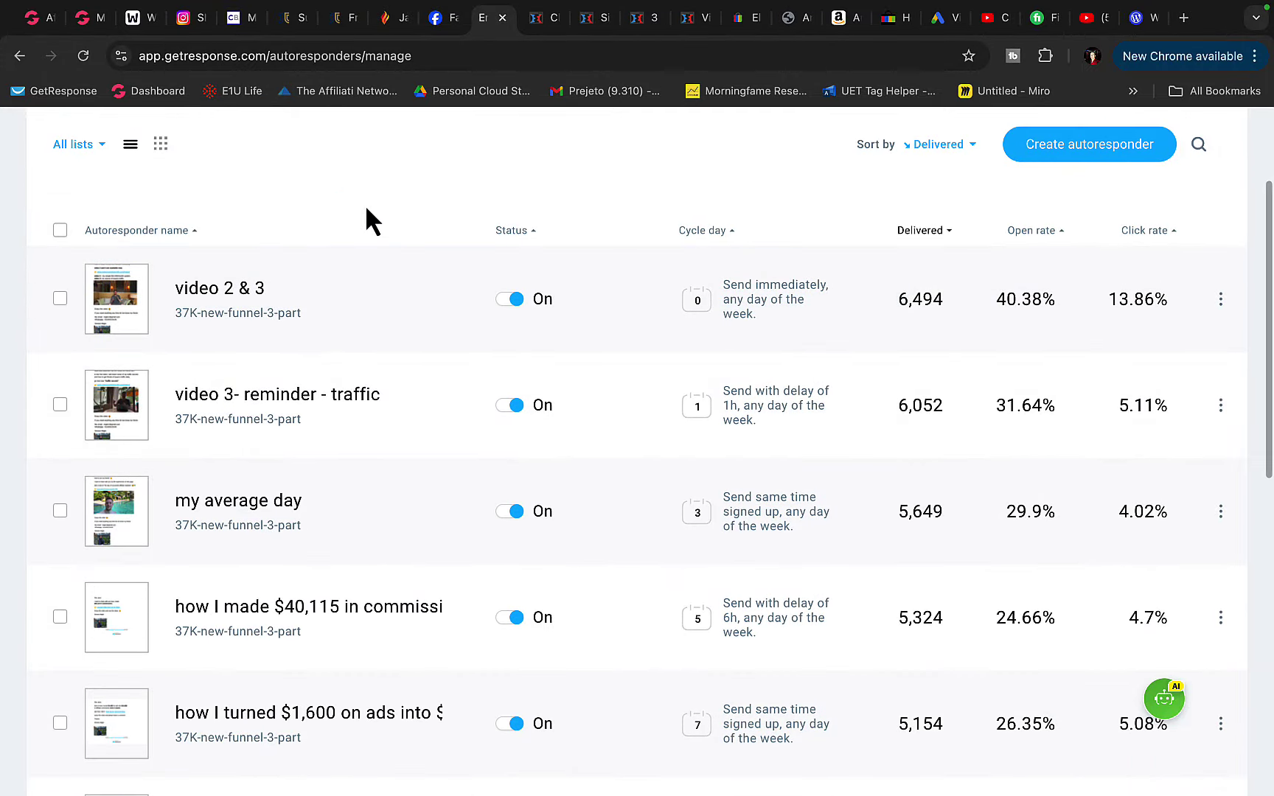
- Look at the funnel's email opt-in landing page and its Video 1 page
left_click(648, 18)
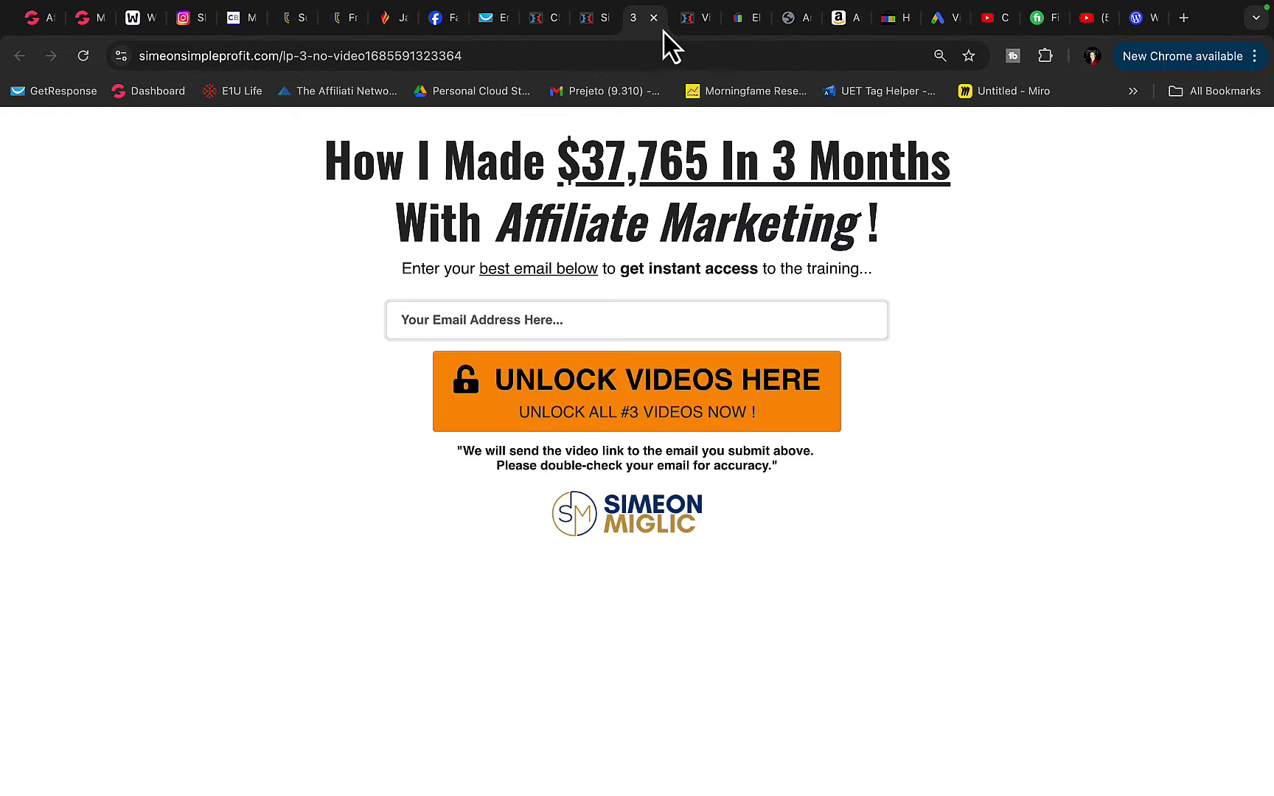
left_click_drag(443, 158, 762, 34)
left_click(740, 18)
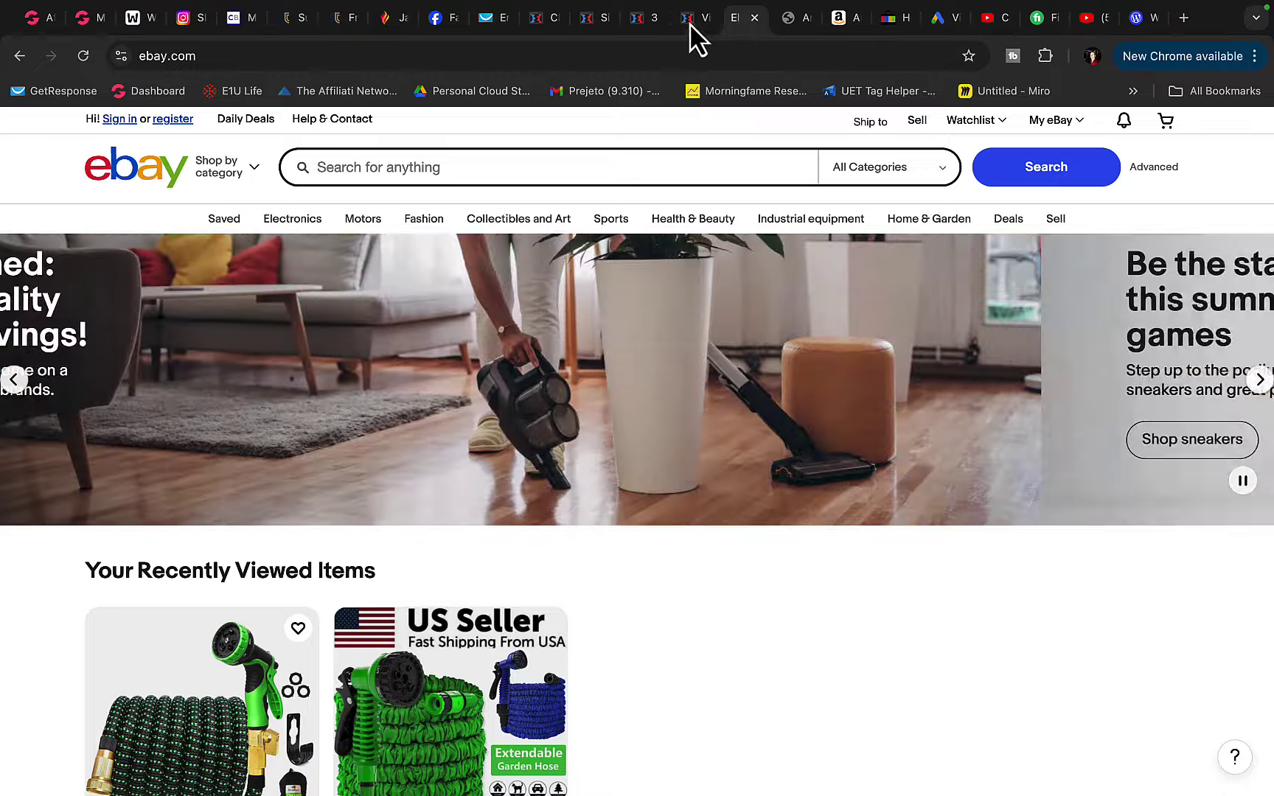
left_click(677, 21)
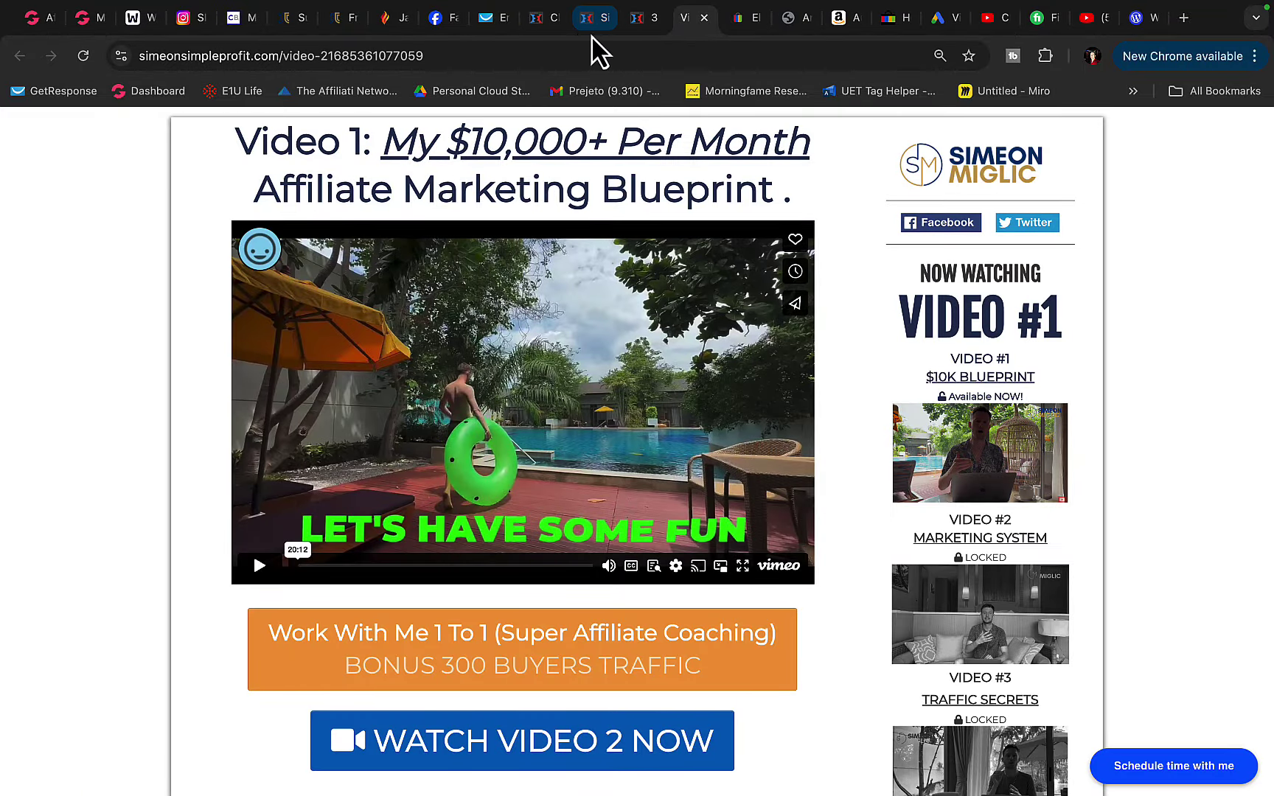
- Return to the GetResponse autoresponders and review the whole follow-up email sequence
left_click(499, 19)
scroll(376, 339, "down", 3)
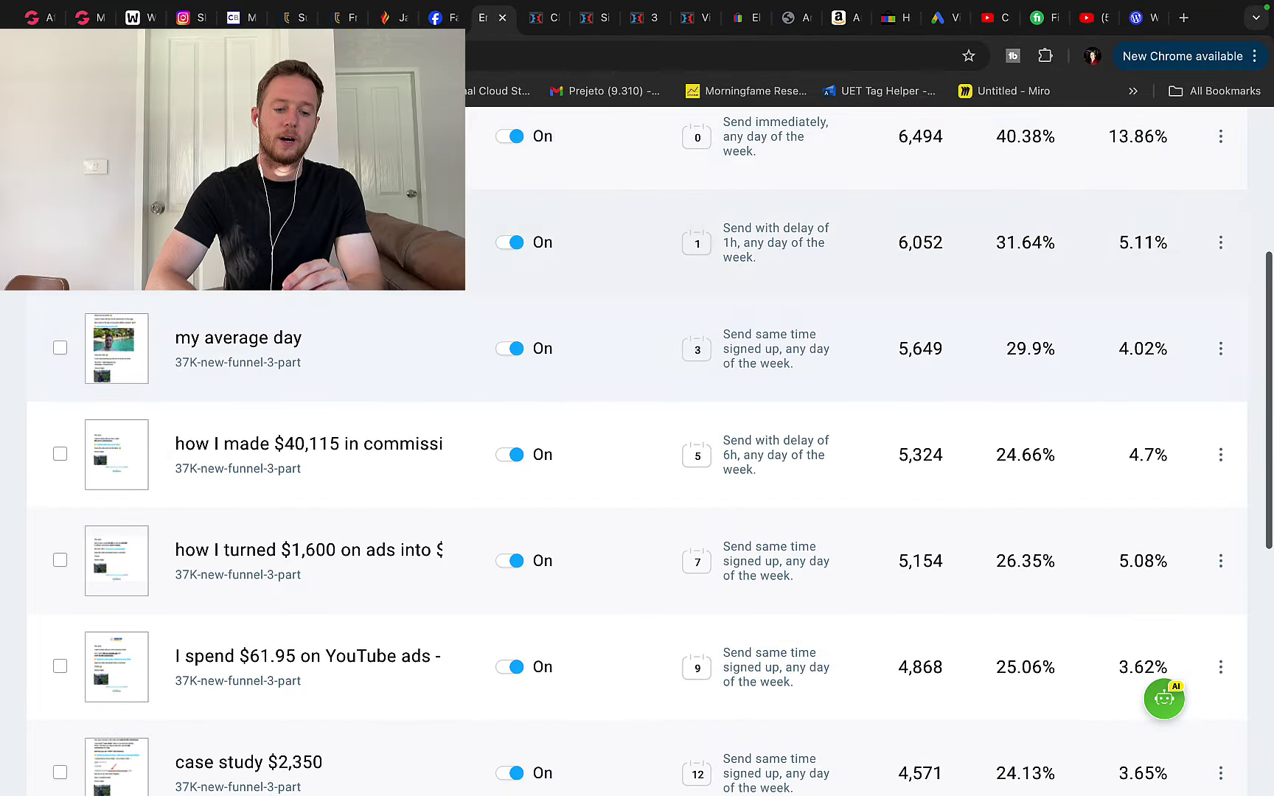
scroll(307, 440, "down", 4)
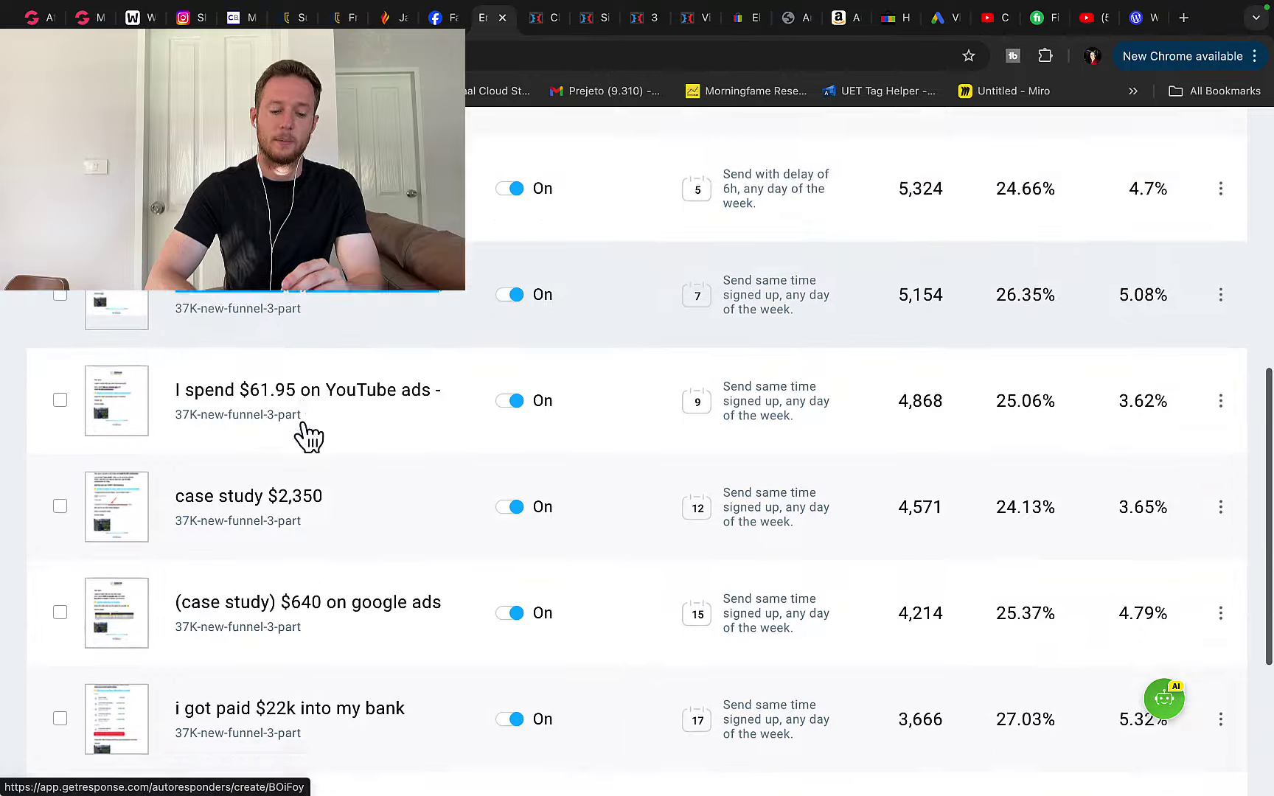
scroll(308, 435, "down", 4)
scroll(308, 435, "up", 10)
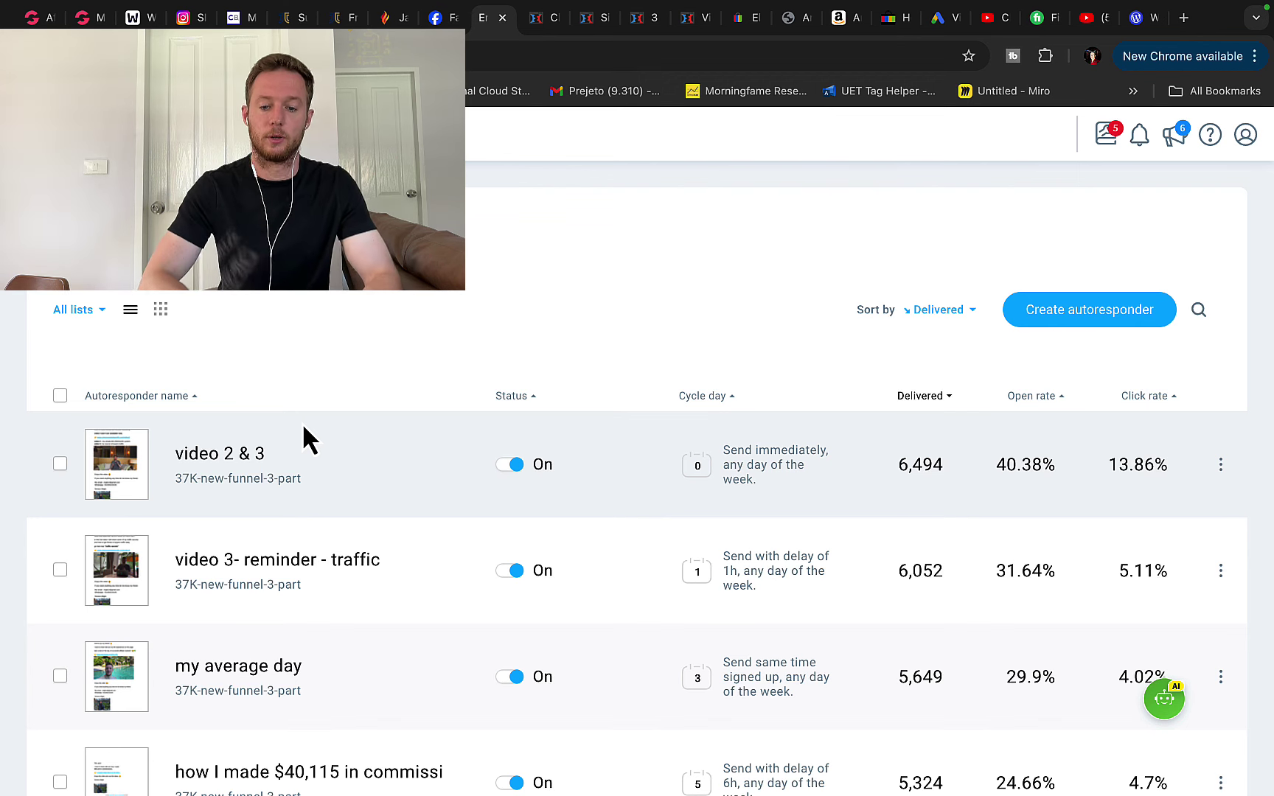
- Switch to the new video campaign in Google Ads and set its campaign name to SAS
left_click(940, 26)
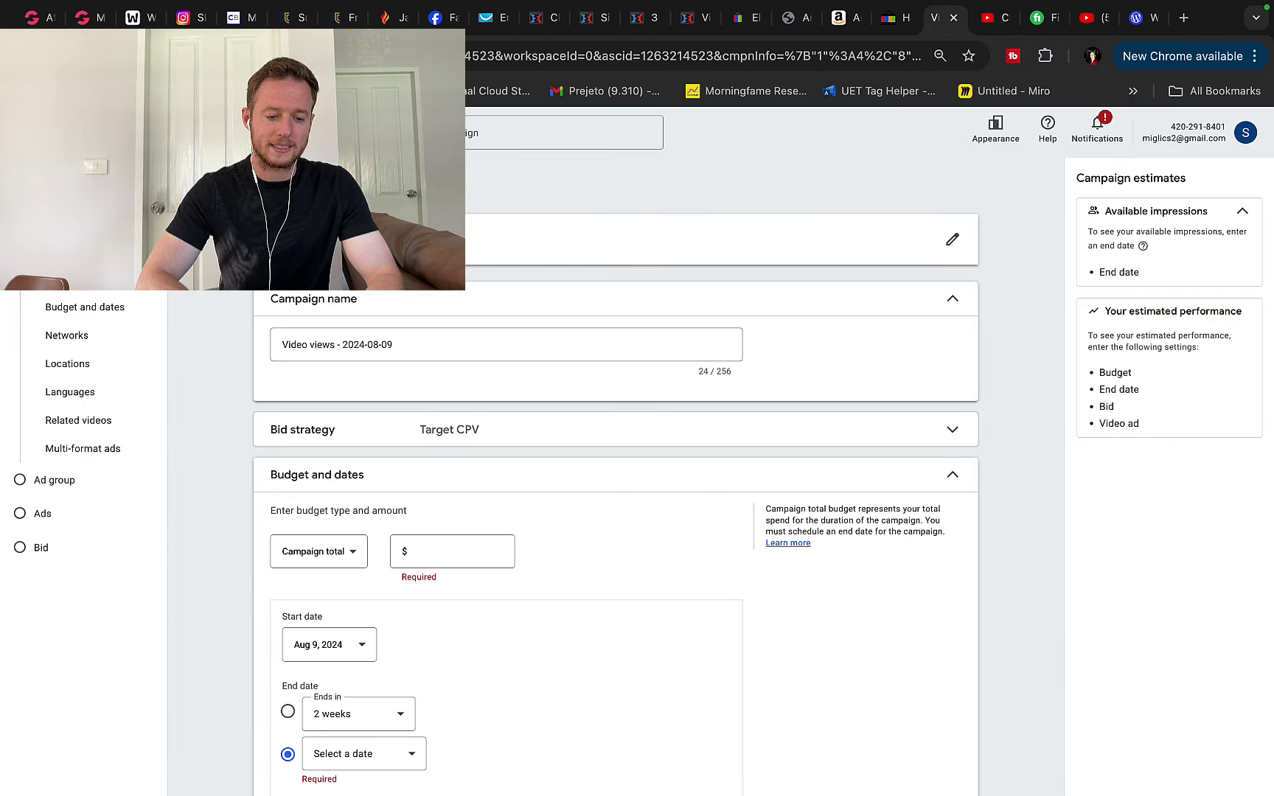
left_click(338, 345)
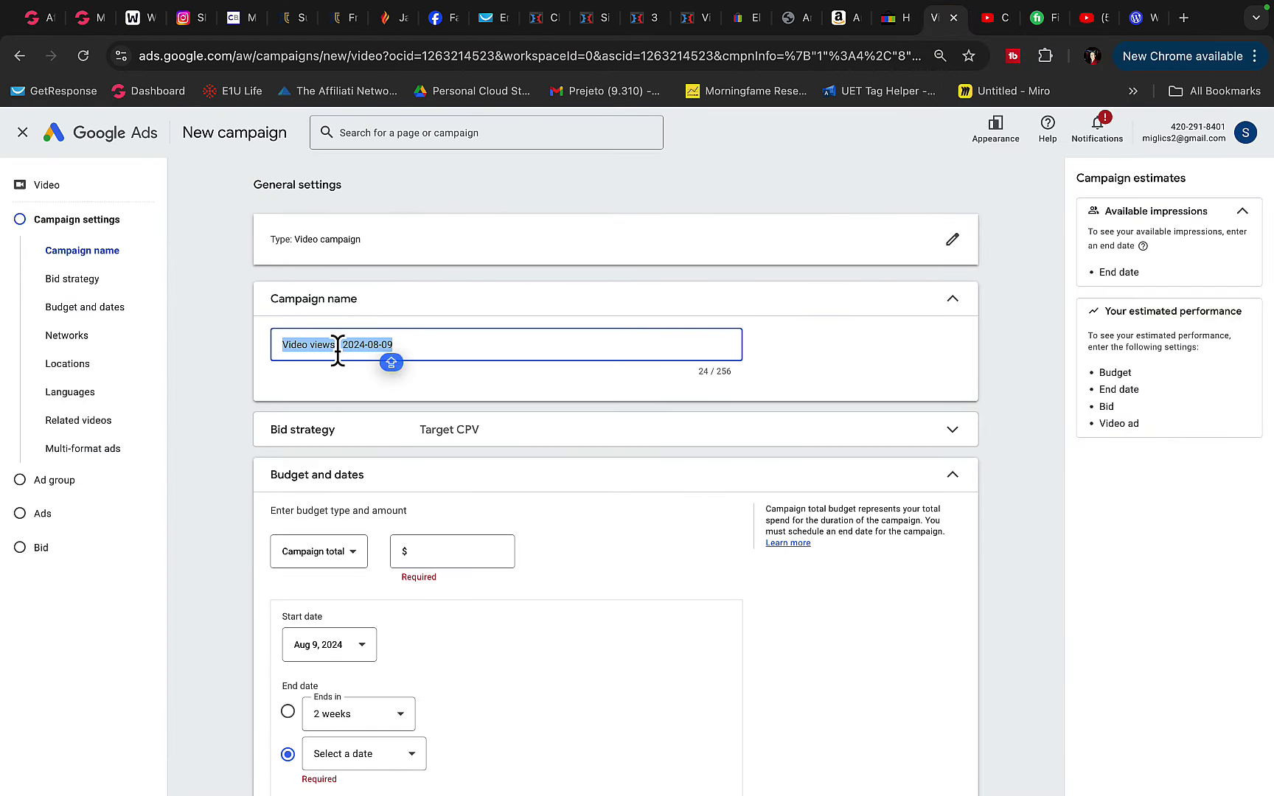
type("SAS")
scroll(364, 303, "down", 2)
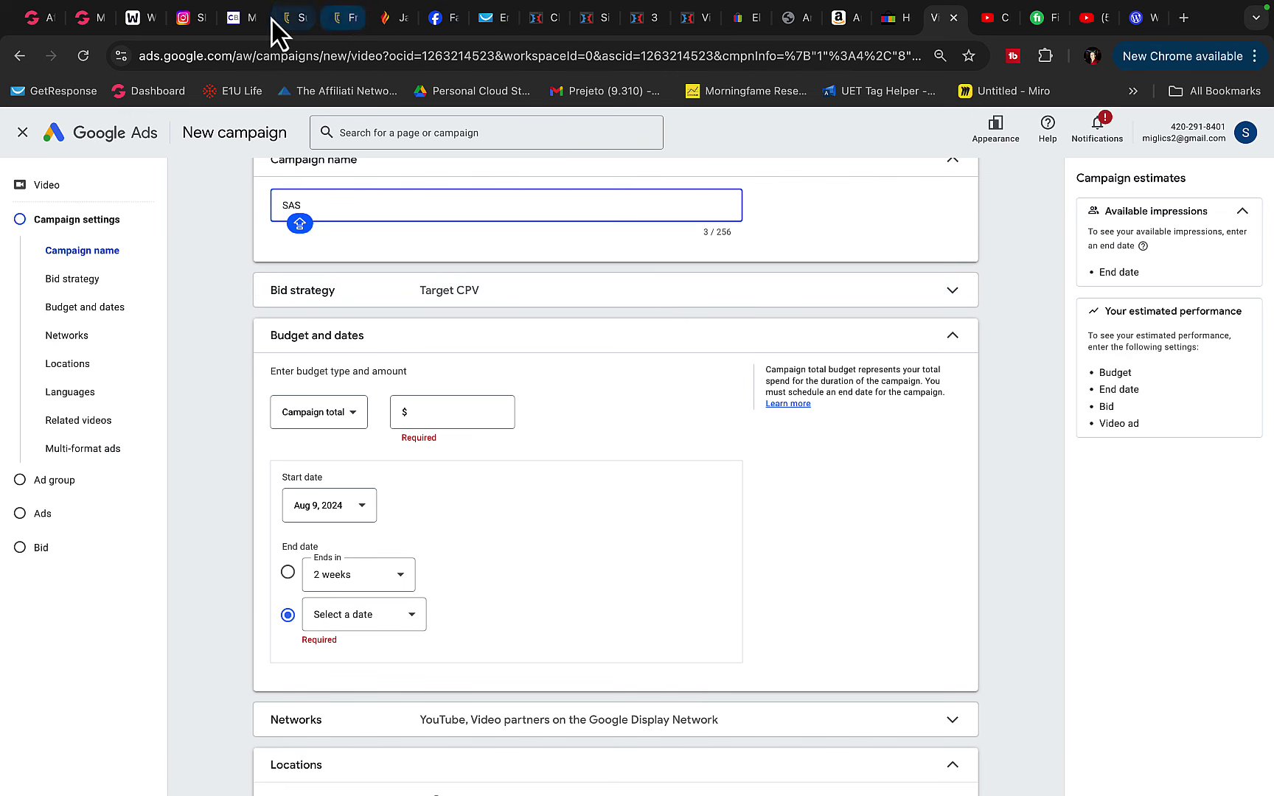
- View the Super Affiliate System offer on ClickBank and the Top Converting Youtube Ad Swipes on its affiliate page
left_click(243, 18)
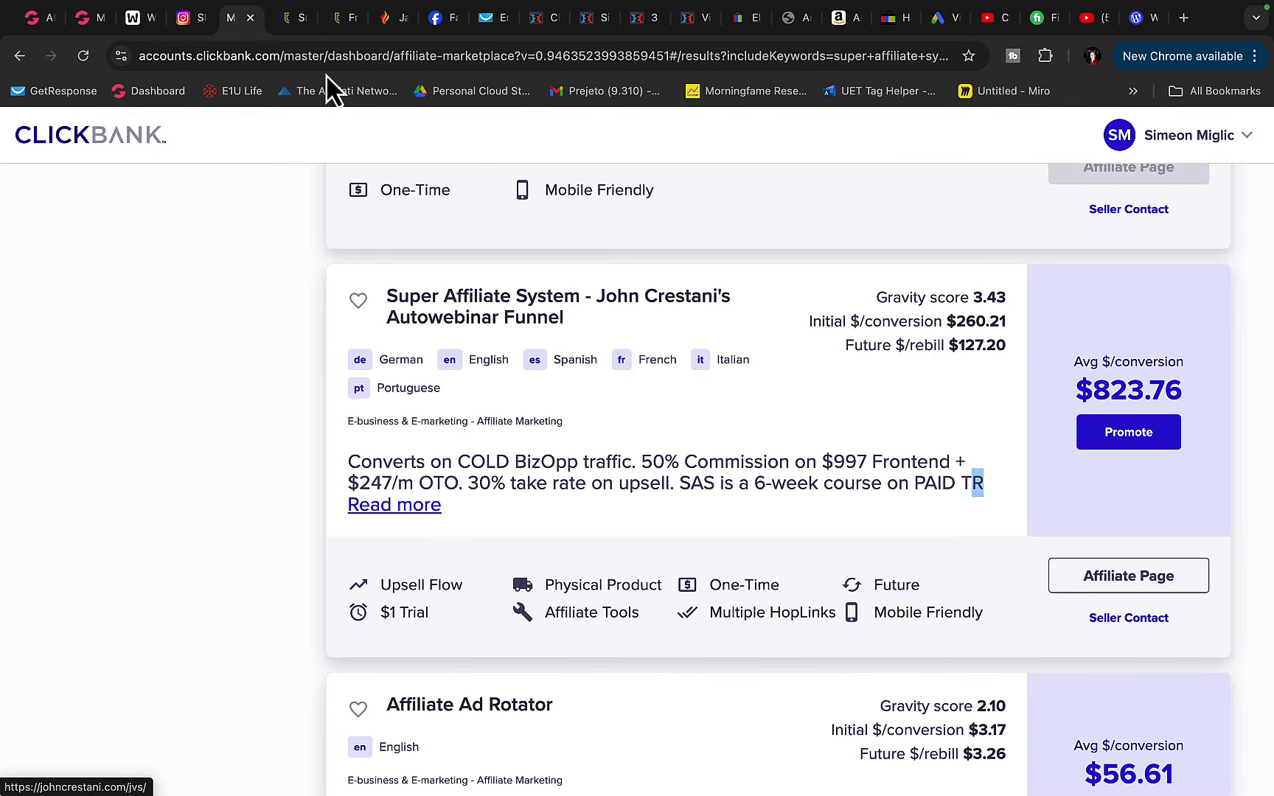
left_click(295, 20)
scroll(383, 365, "up", 4)
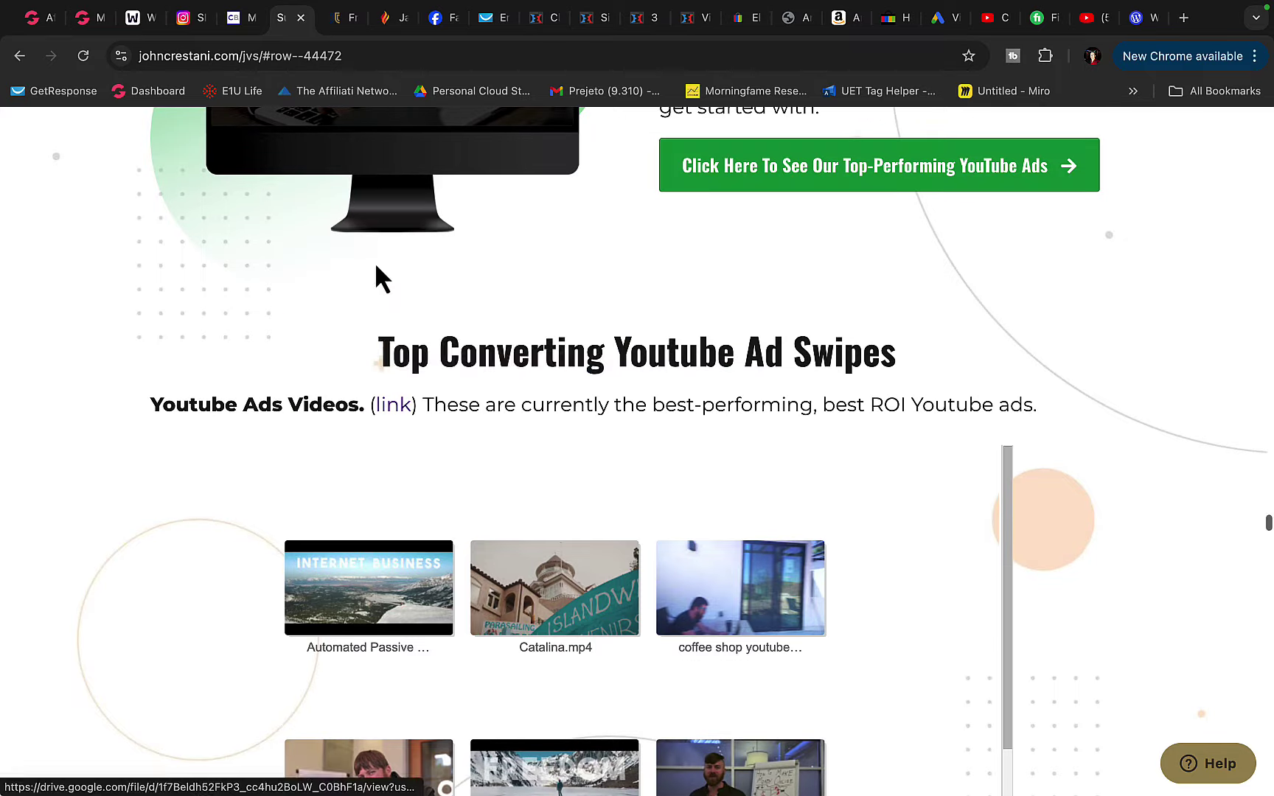
left_click_drag(378, 351, 752, 330)
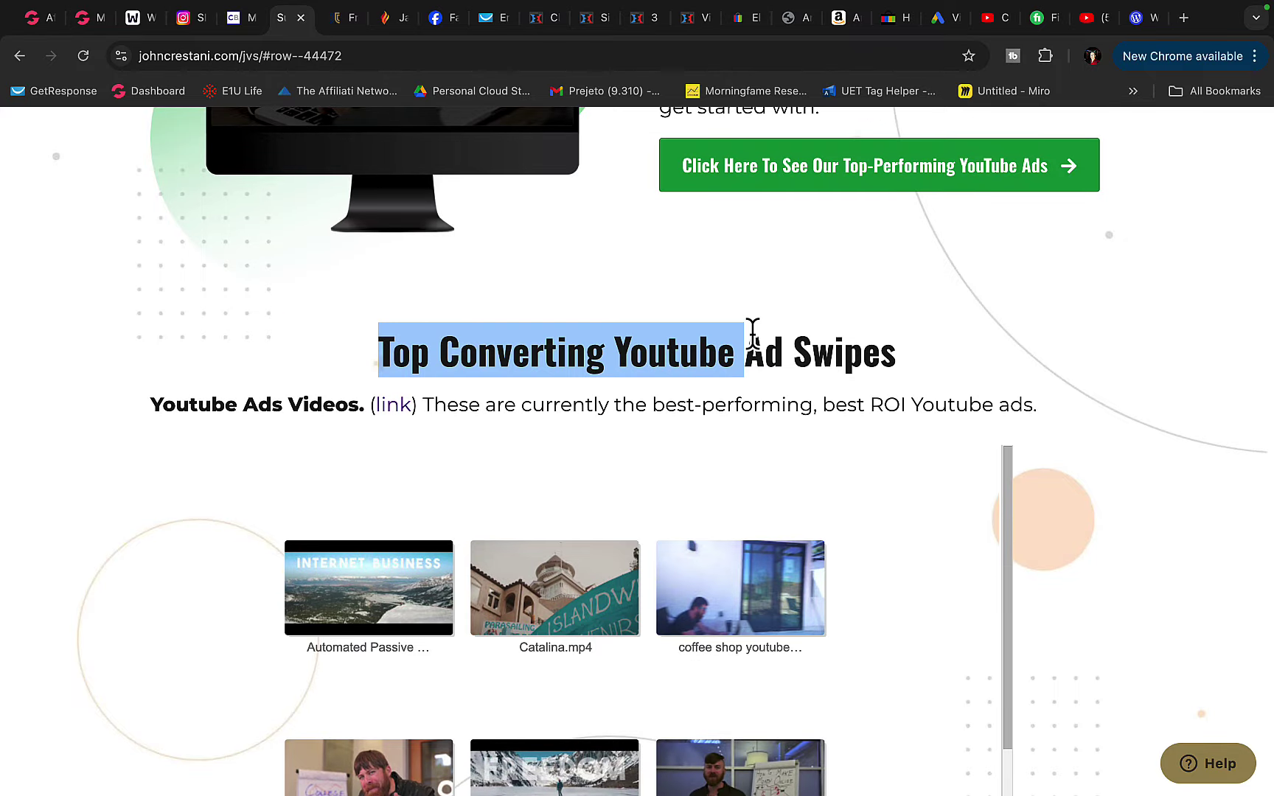
scroll(290, 443, "down", 3)
- Preview the Automated Passive Online Income.mp4 ad swipe, skipping ahead to 0:28, and look at the keyword tool in YouTube Studio
left_click(369, 379)
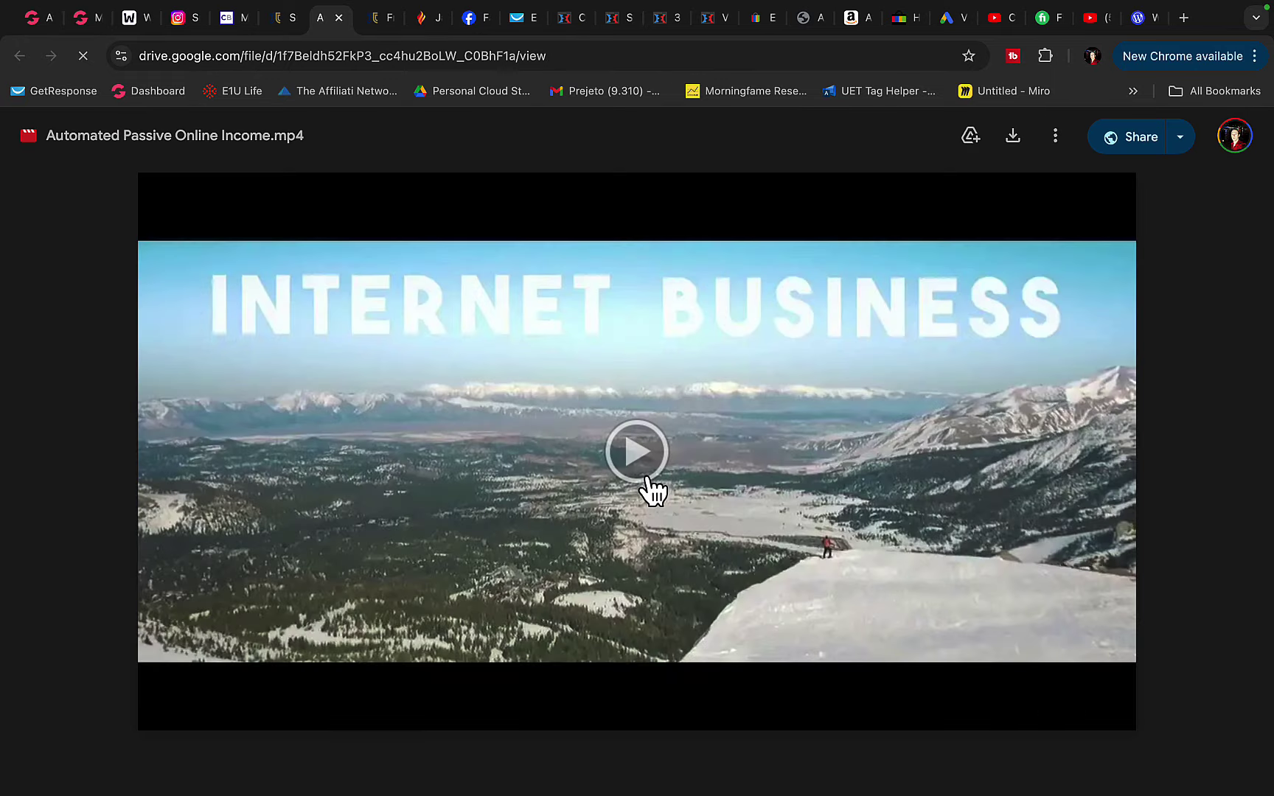
left_click(638, 485)
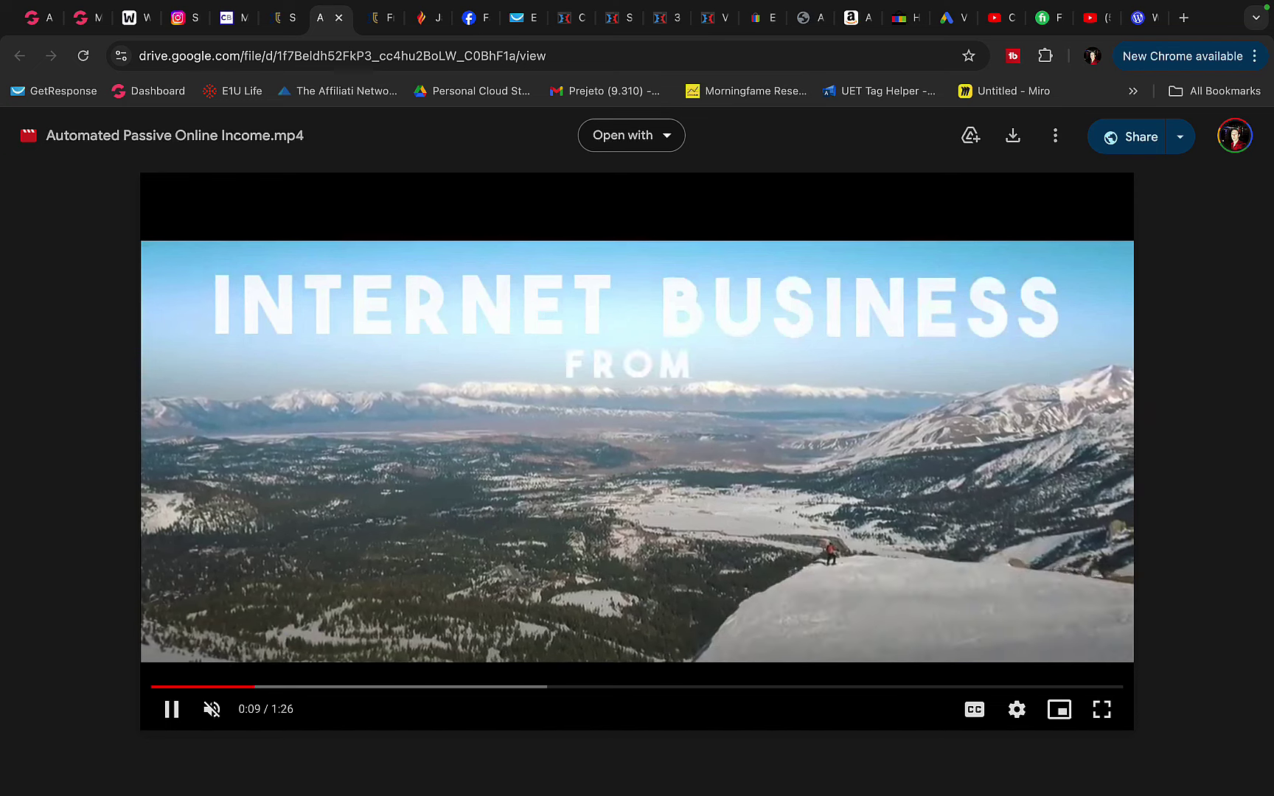
left_click(475, 686)
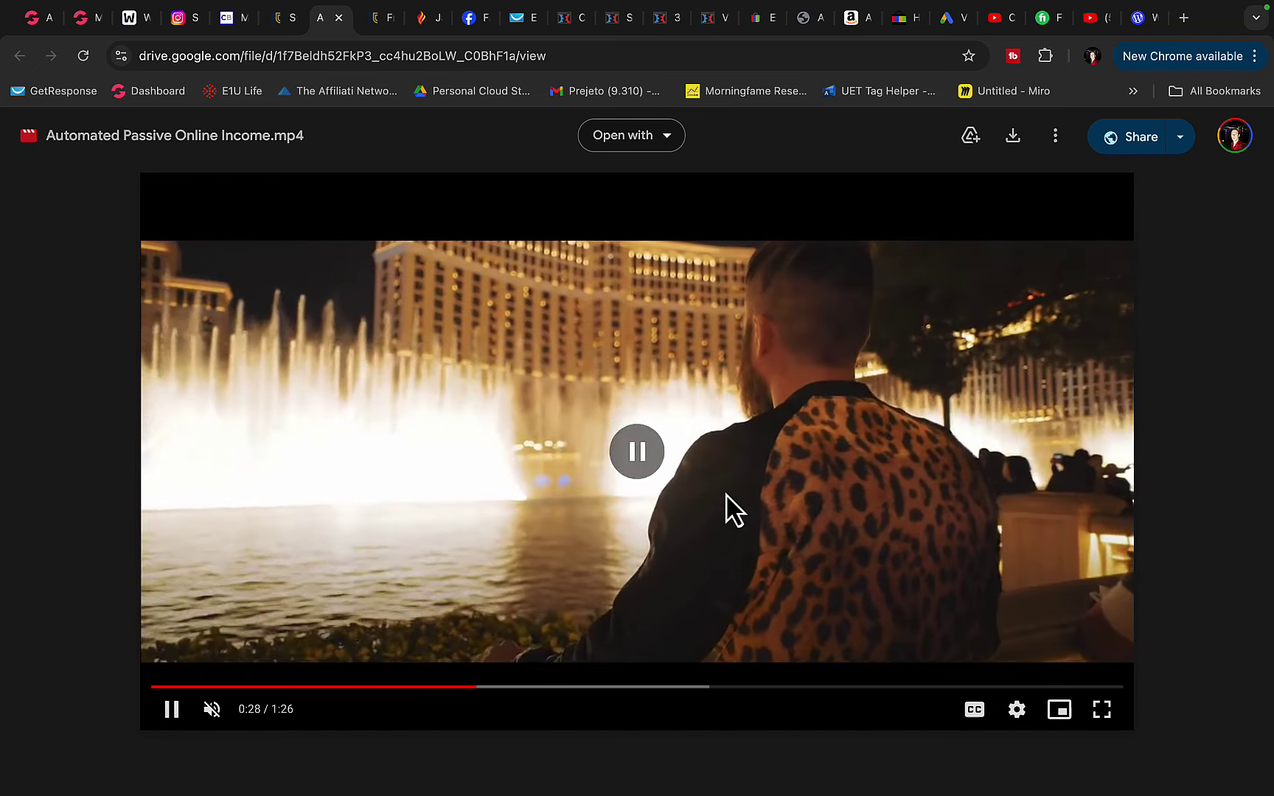
left_click(730, 508)
left_click(995, 21)
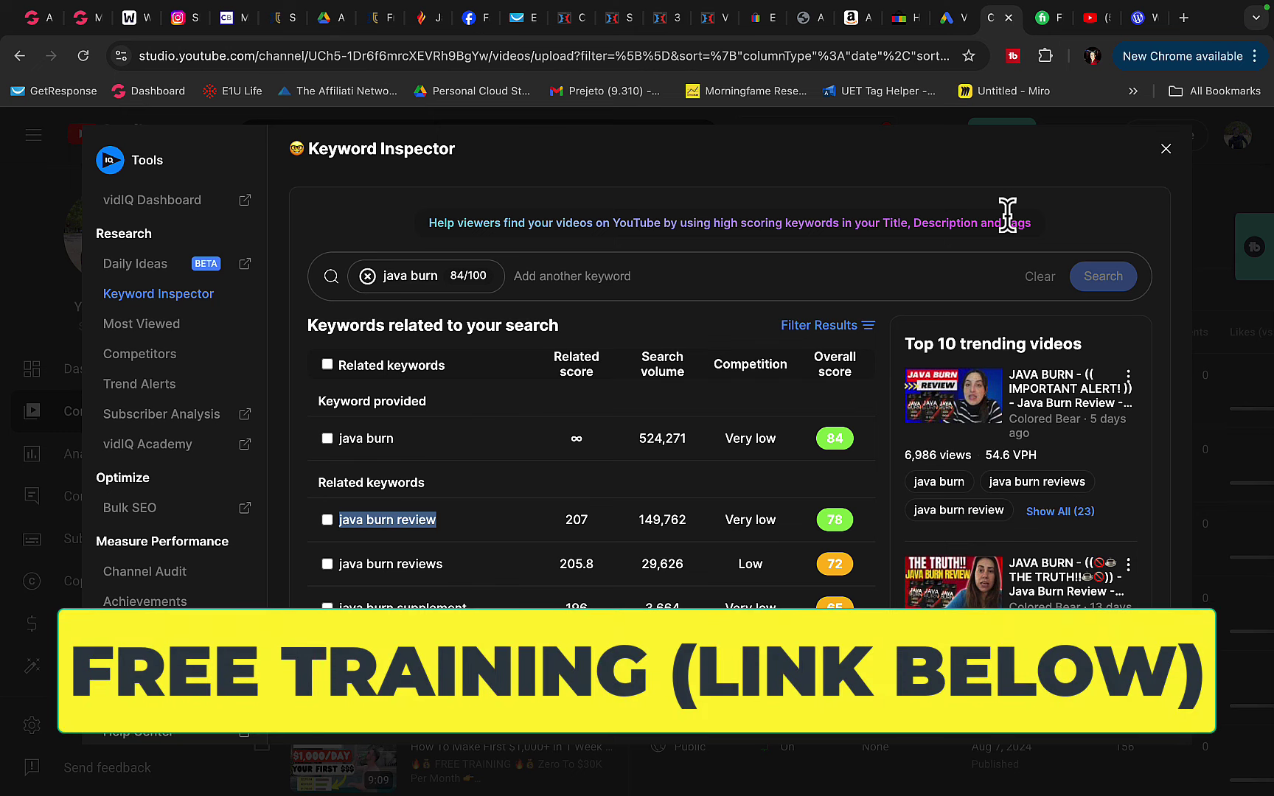
- Return to the Google Ads campaign and set a daily budget of $20.00
left_click(955, 18)
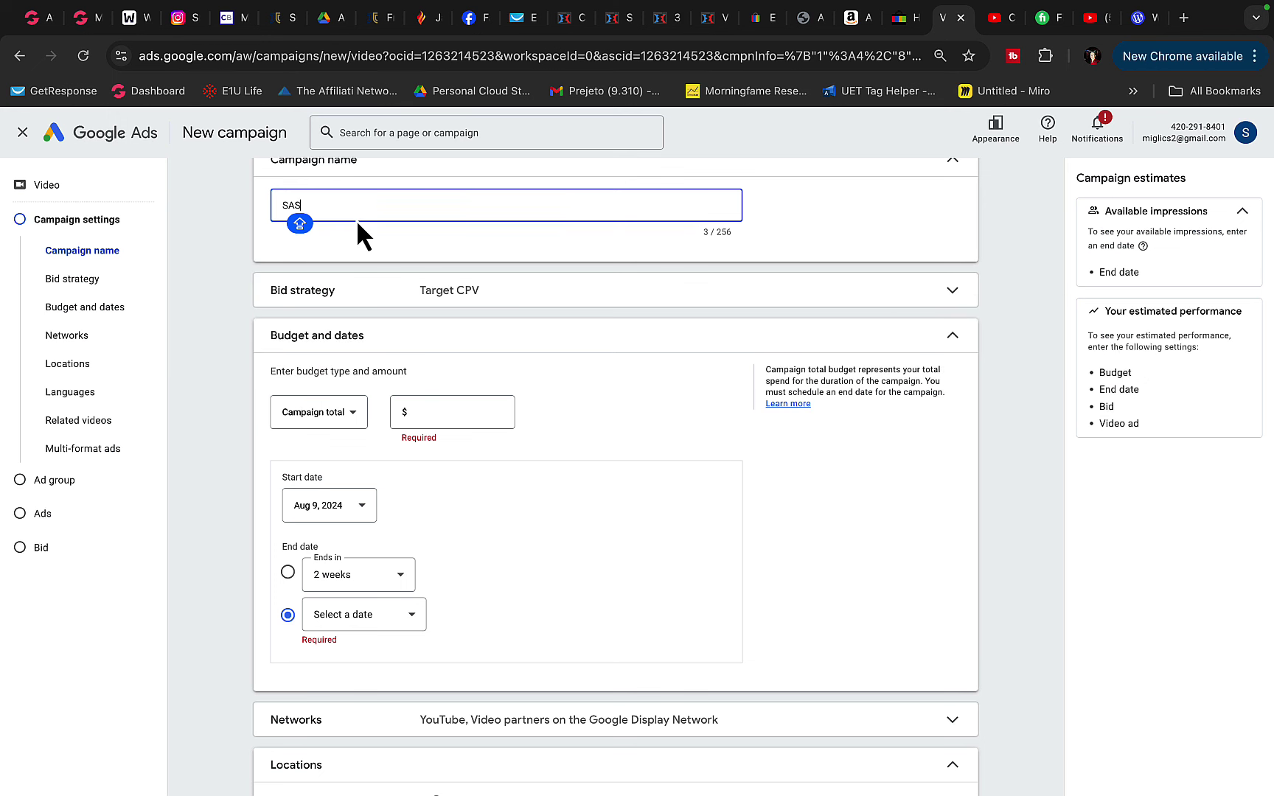
left_click(319, 416)
left_click(331, 424)
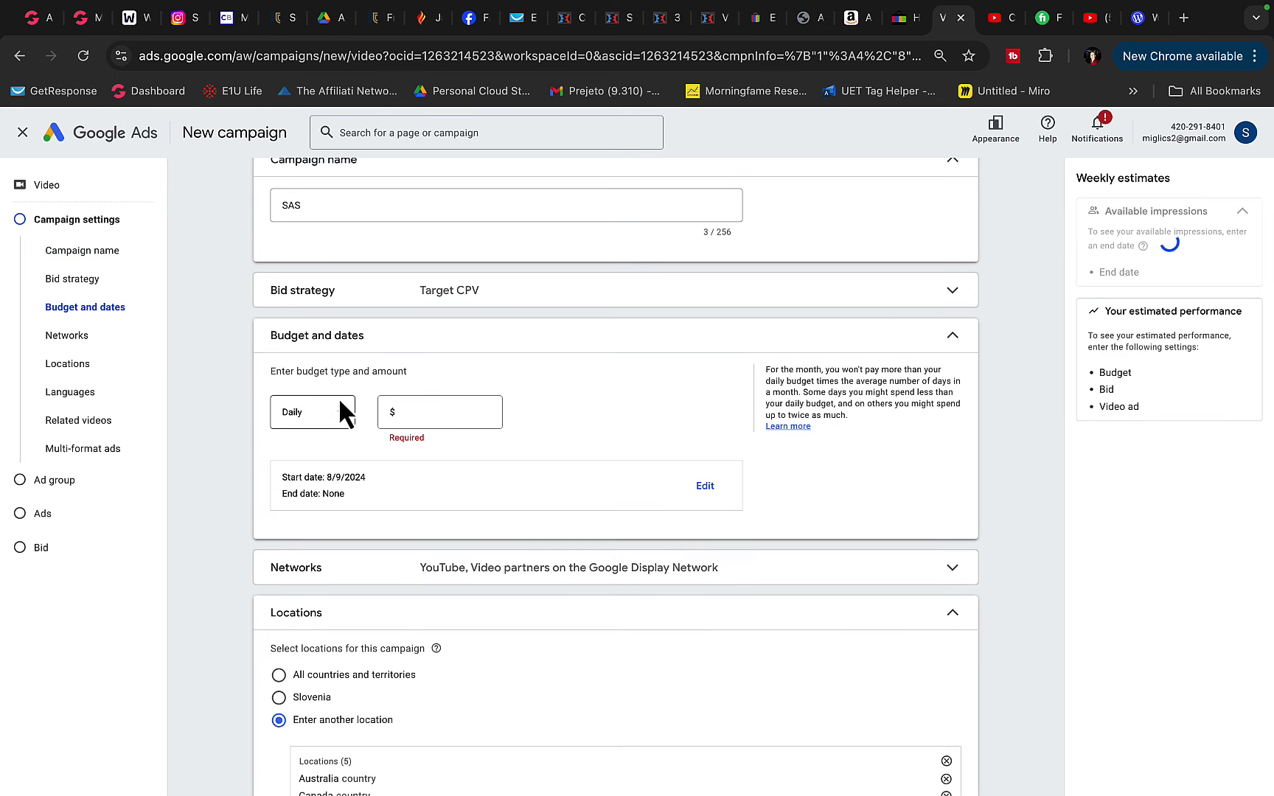
type("1")
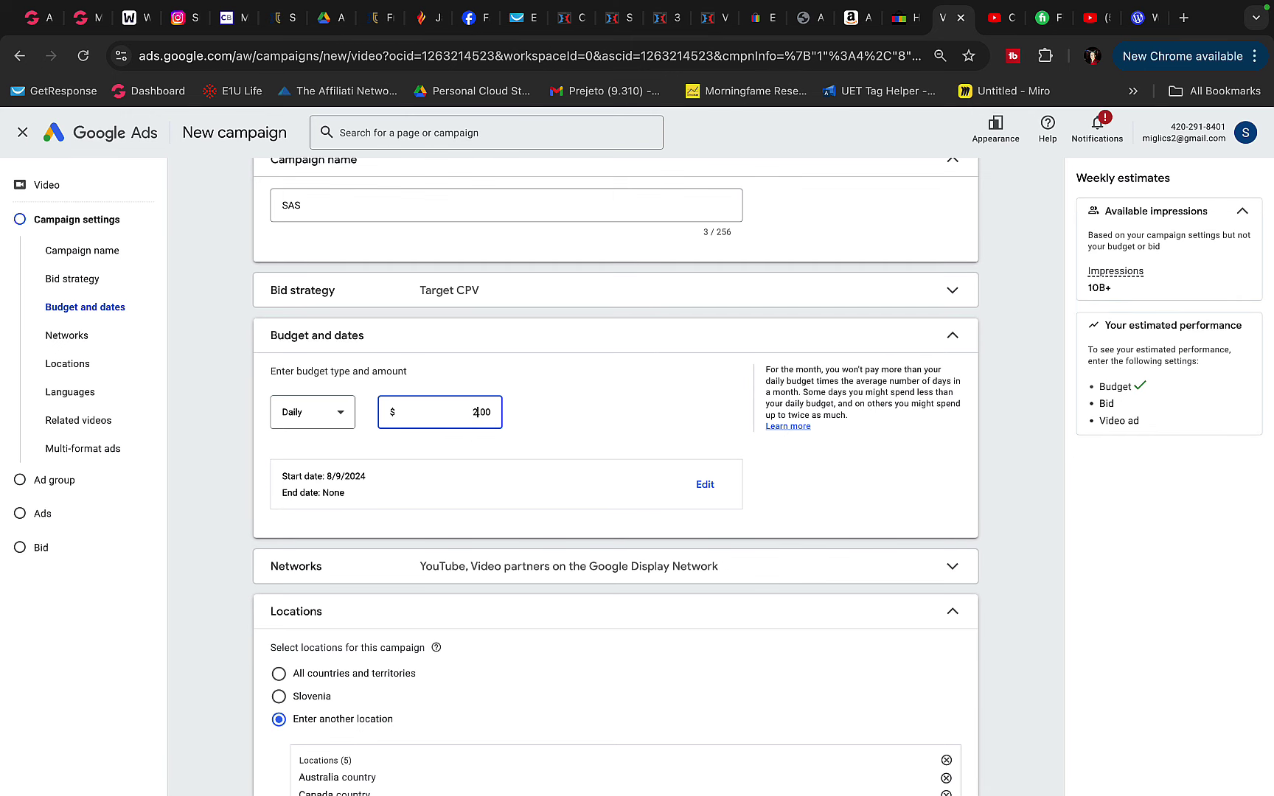
- Exclude video partners on the Google Display Network from the campaign's networks
scroll(438, 401, "down", 3)
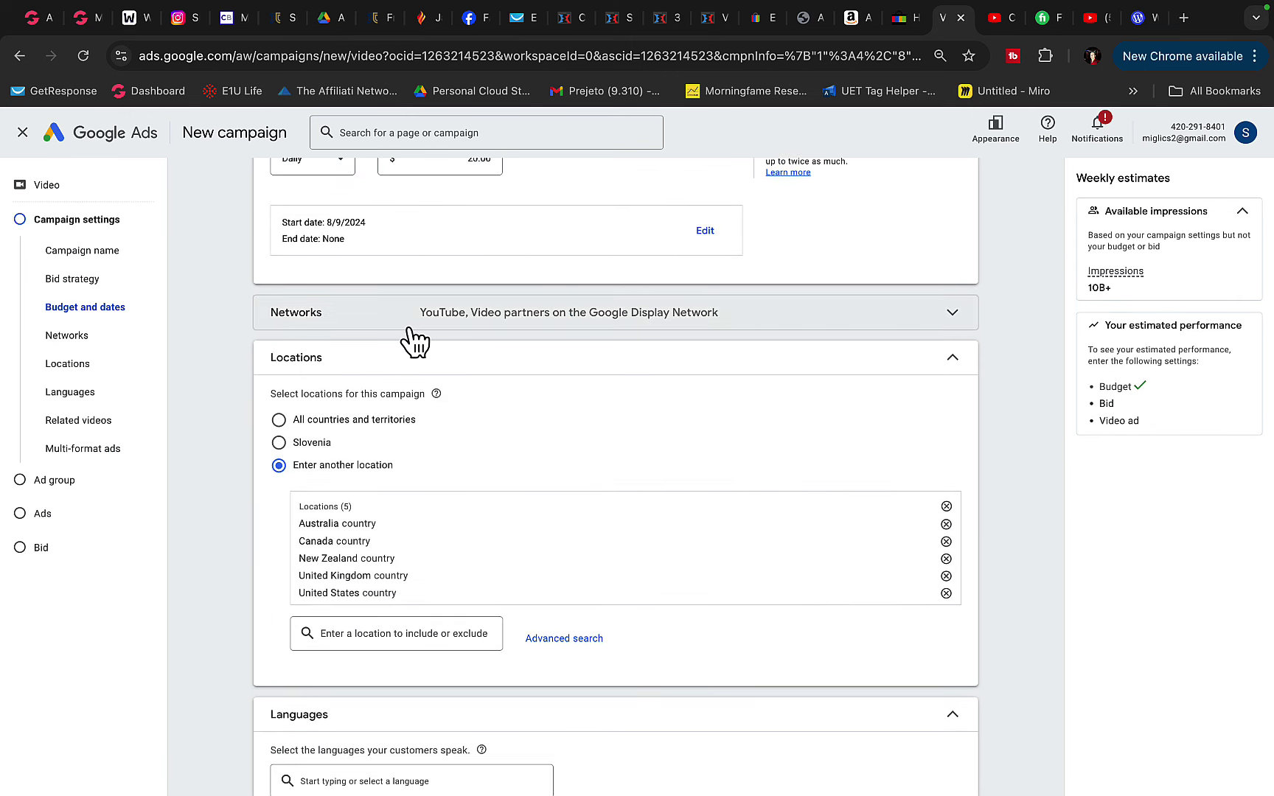
left_click(407, 323)
left_click(382, 503)
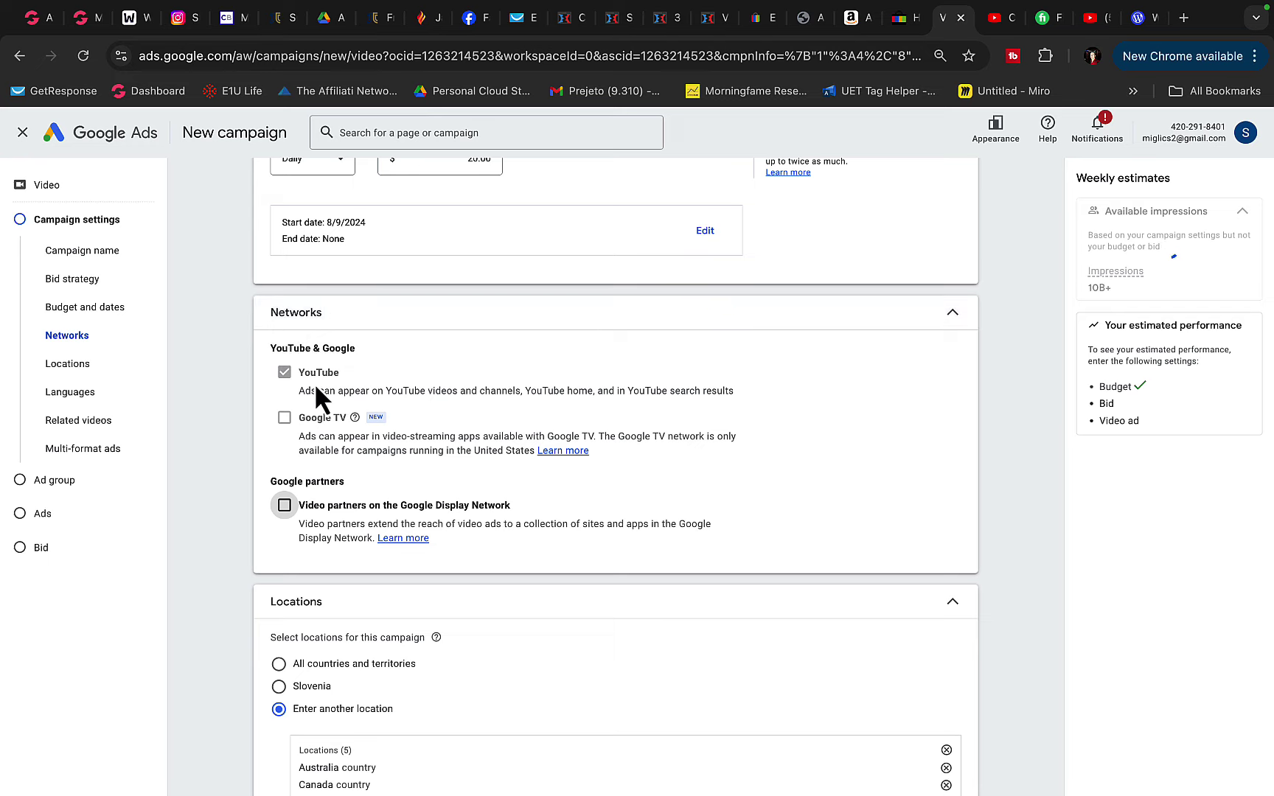
- Set the ad group name to MMO
scroll(317, 390, "down", 4)
scroll(320, 395, "down", 4)
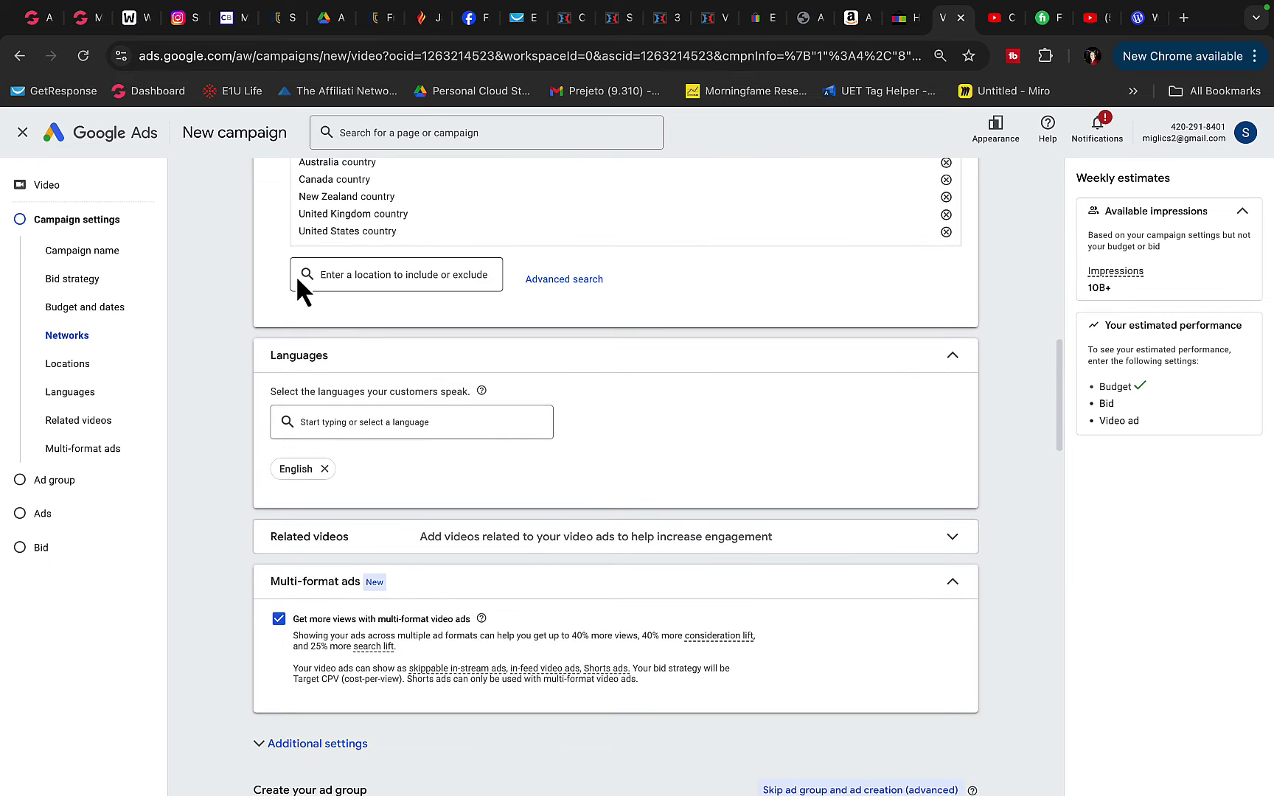
scroll(306, 221, "down", 3)
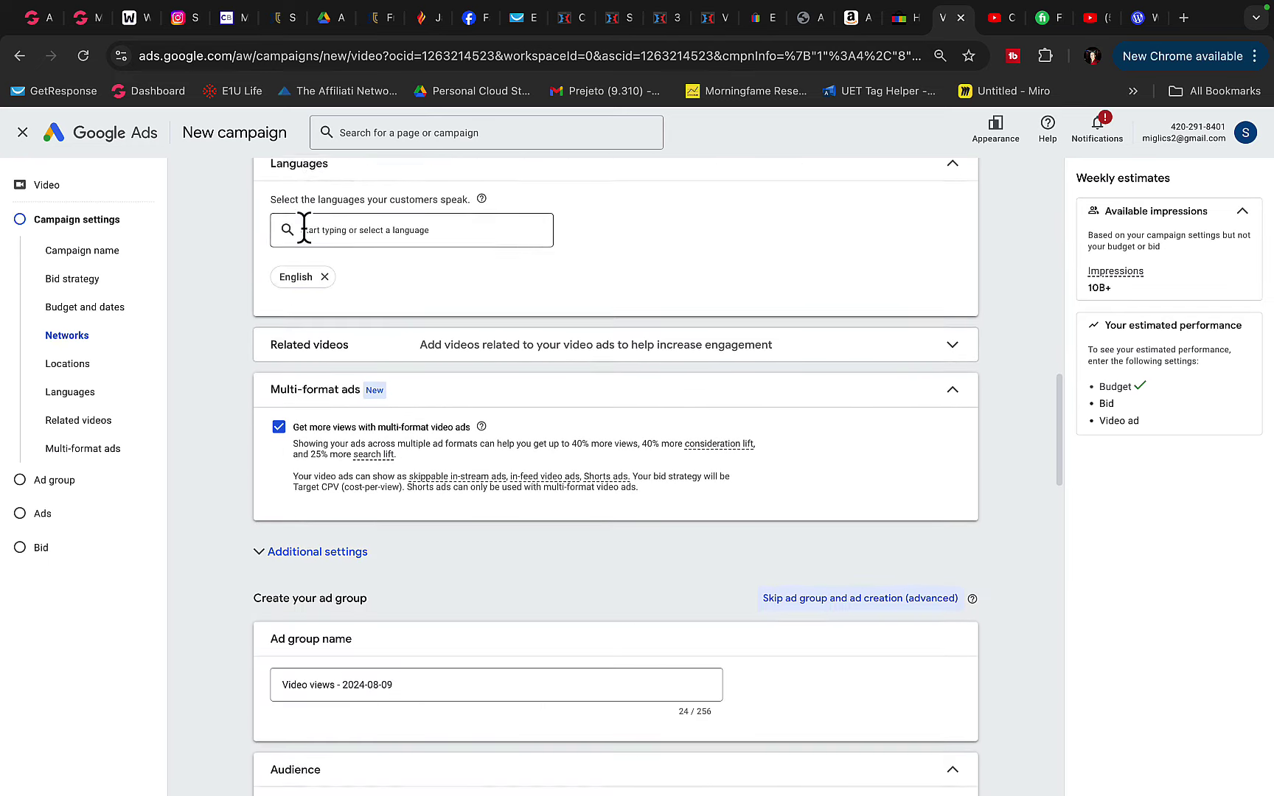
scroll(304, 230, "down", 3)
triple_click(350, 434)
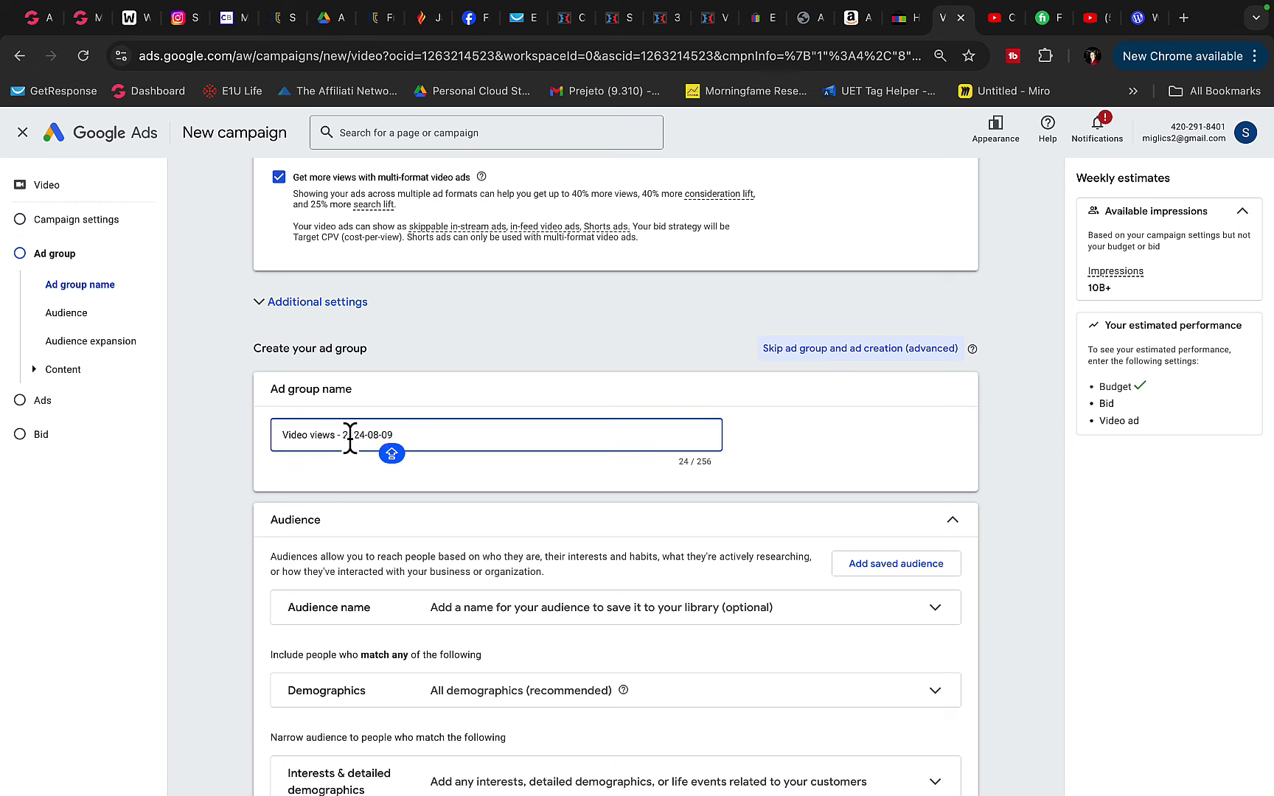
type("MMO")
- Review the ad group's audience expansion, content targeting and video ad sections
scroll(359, 442, "down", 10)
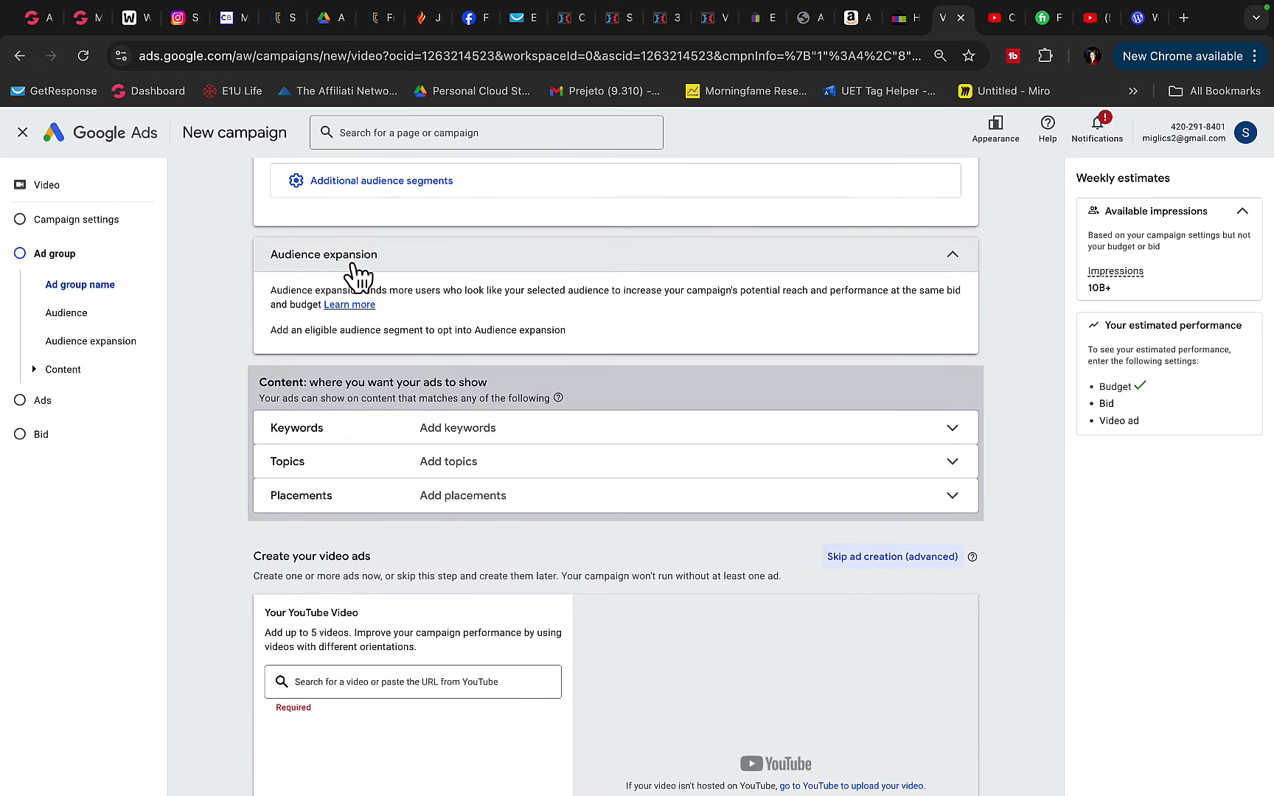
scroll(347, 375, "down", 1)
scroll(470, 494, "up", 2)
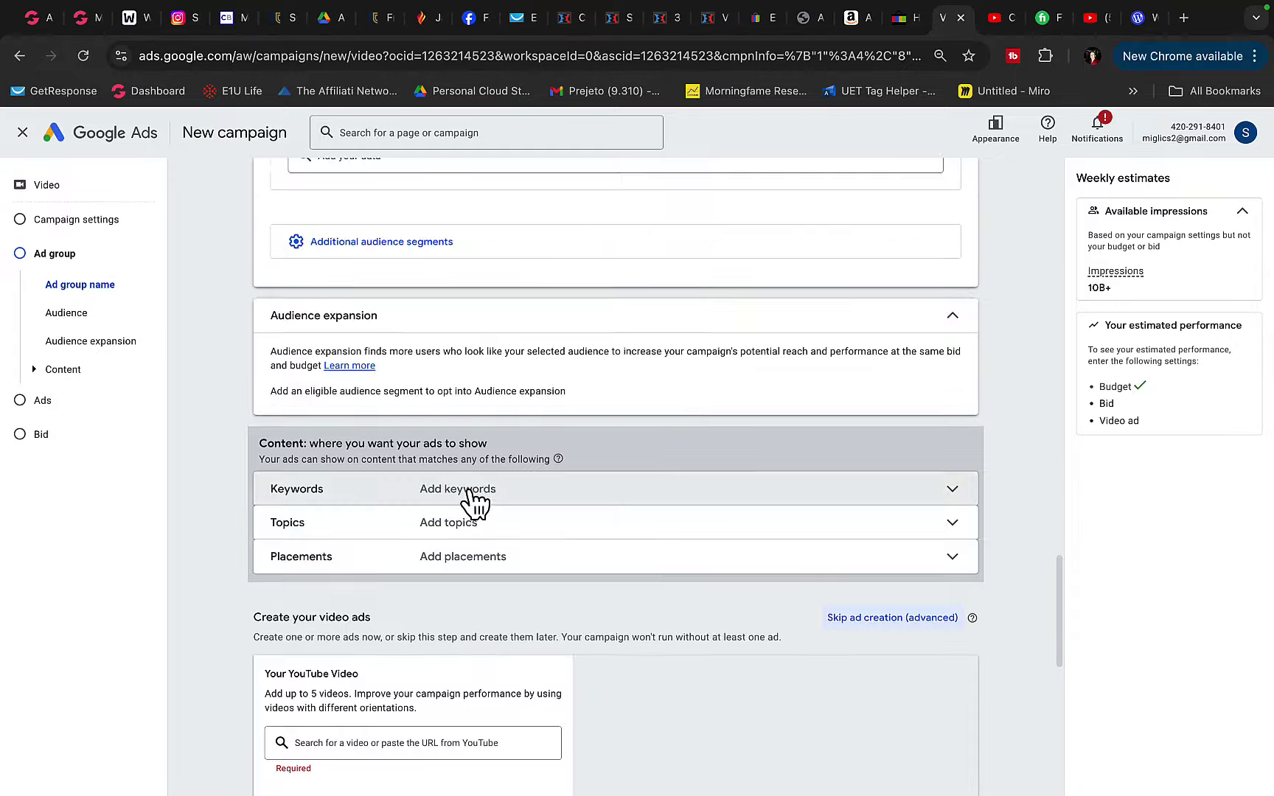
scroll(469, 494, "down", 4)
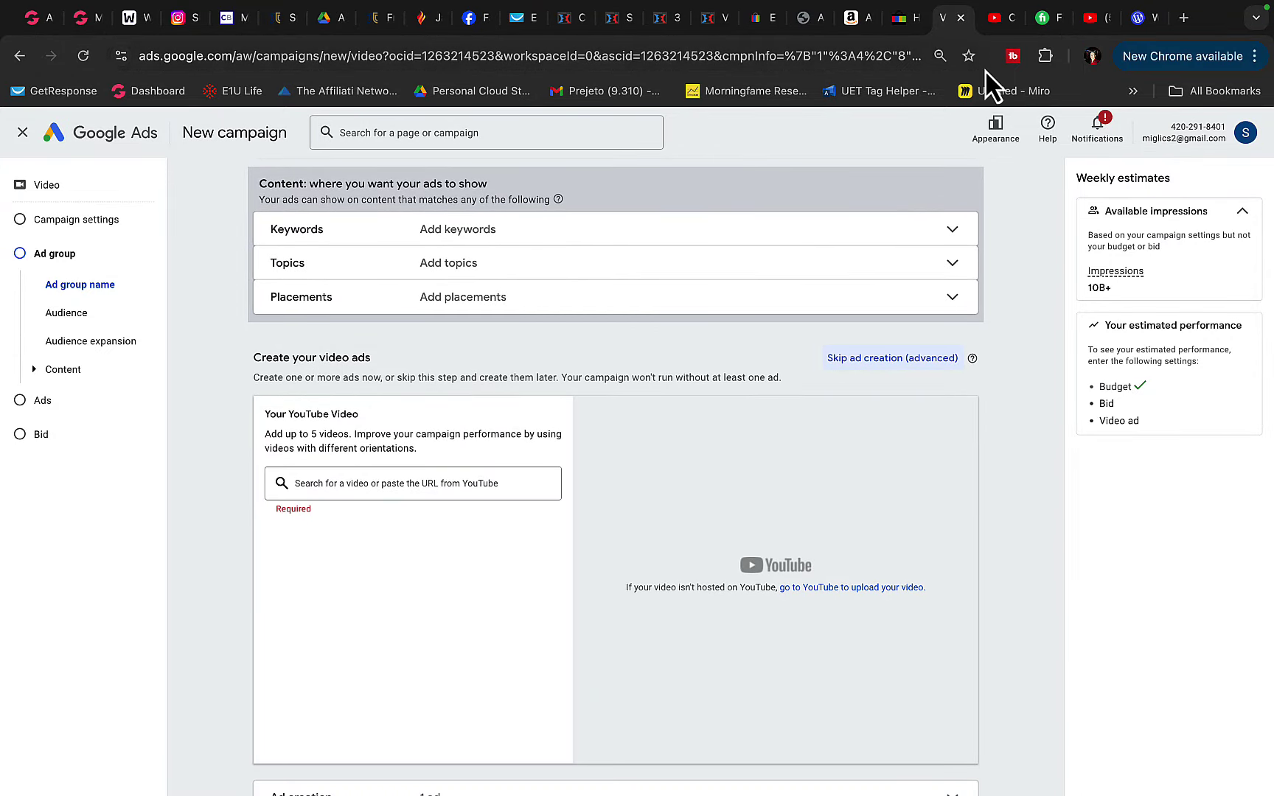
- Switch to the Keyword Inspector in YouTube Studio and clear the "java burn" keyword from its search
left_click(1010, 18)
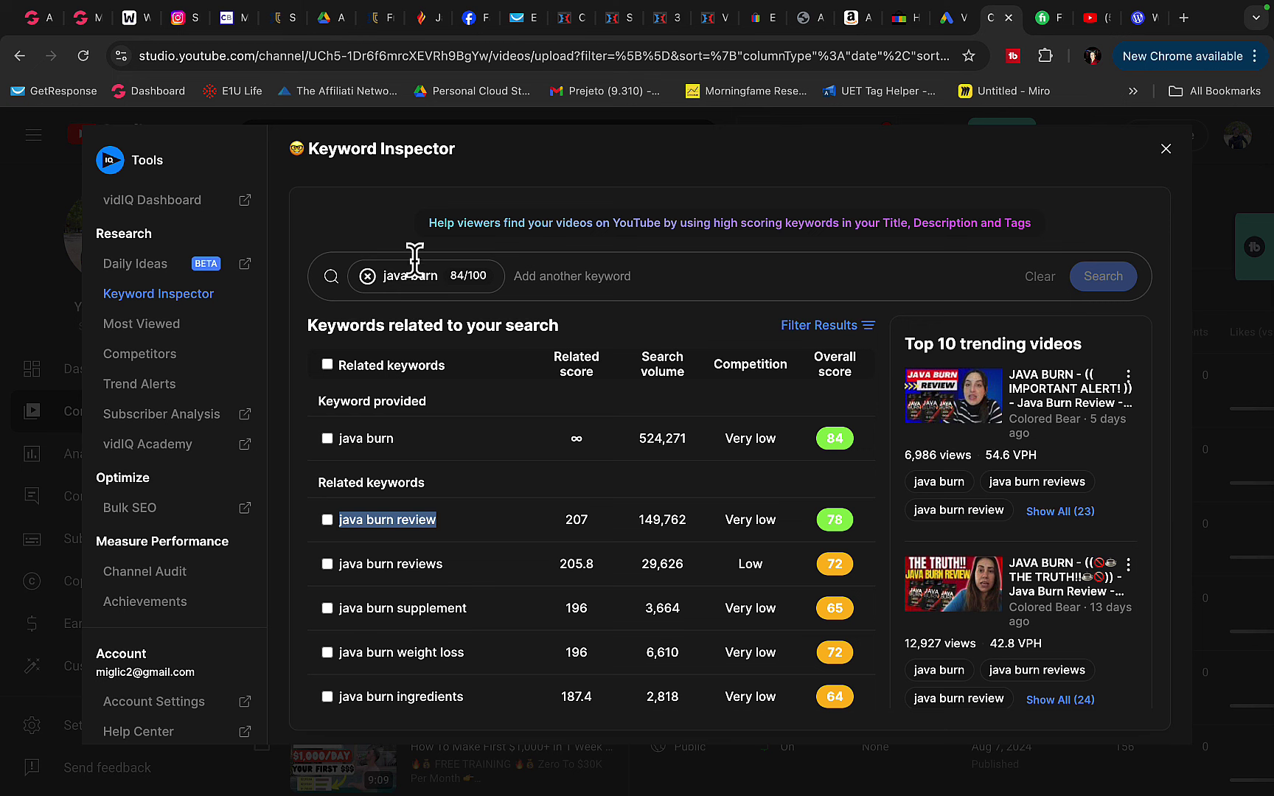
left_click(369, 278)
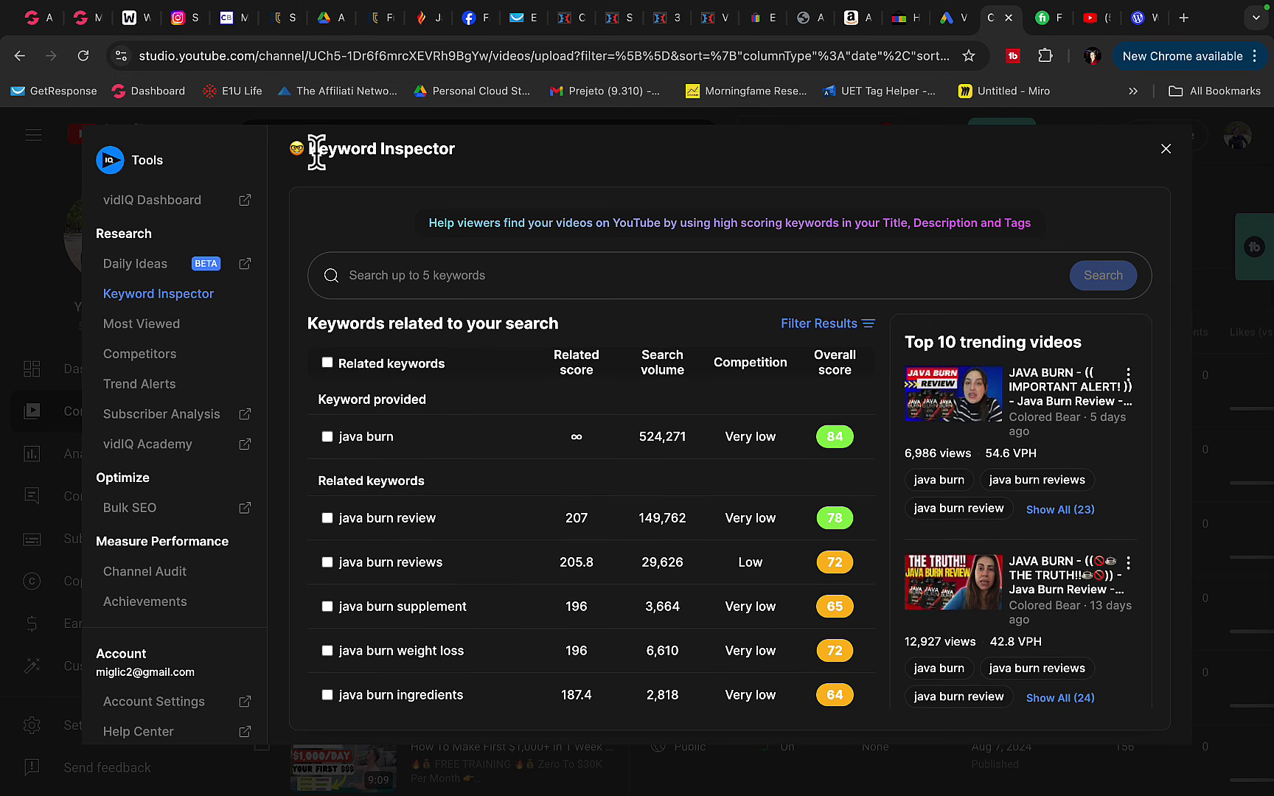
left_click_drag(317, 151, 434, 149)
left_click(393, 278)
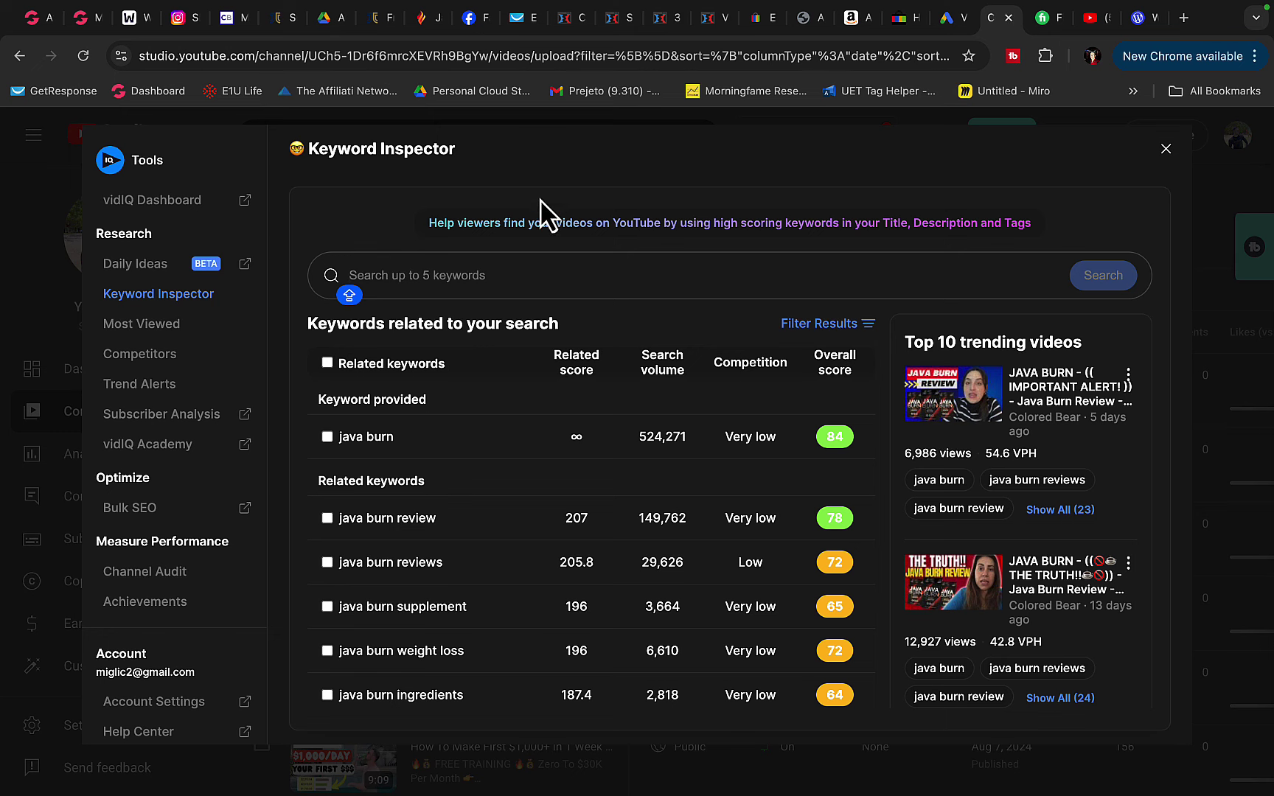
- Look at the affiliate page's YouTube Ads method and the offer's free training registration page
left_click(280, 20)
scroll(318, 315, "up", 5)
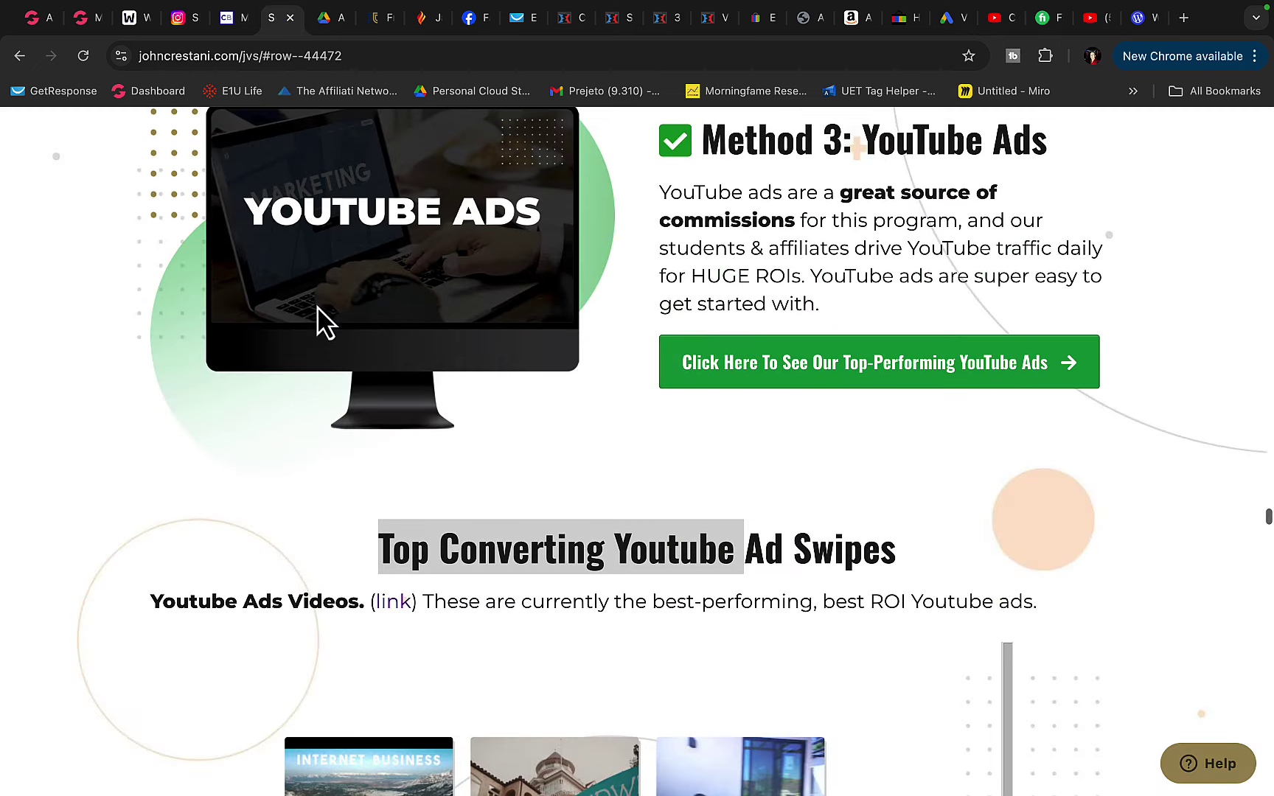
left_click(331, 28)
left_click(365, 29)
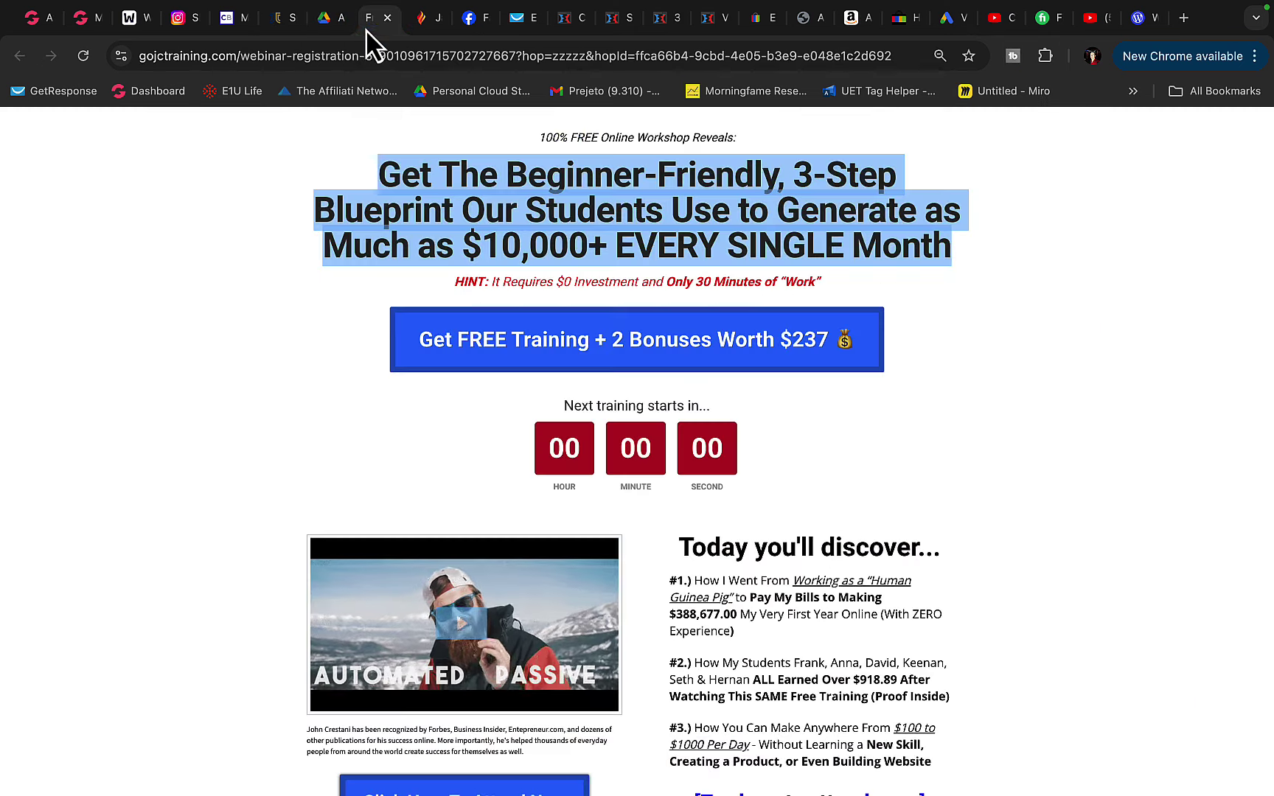
left_click(228, 461)
right_click(229, 461)
left_click(173, 360)
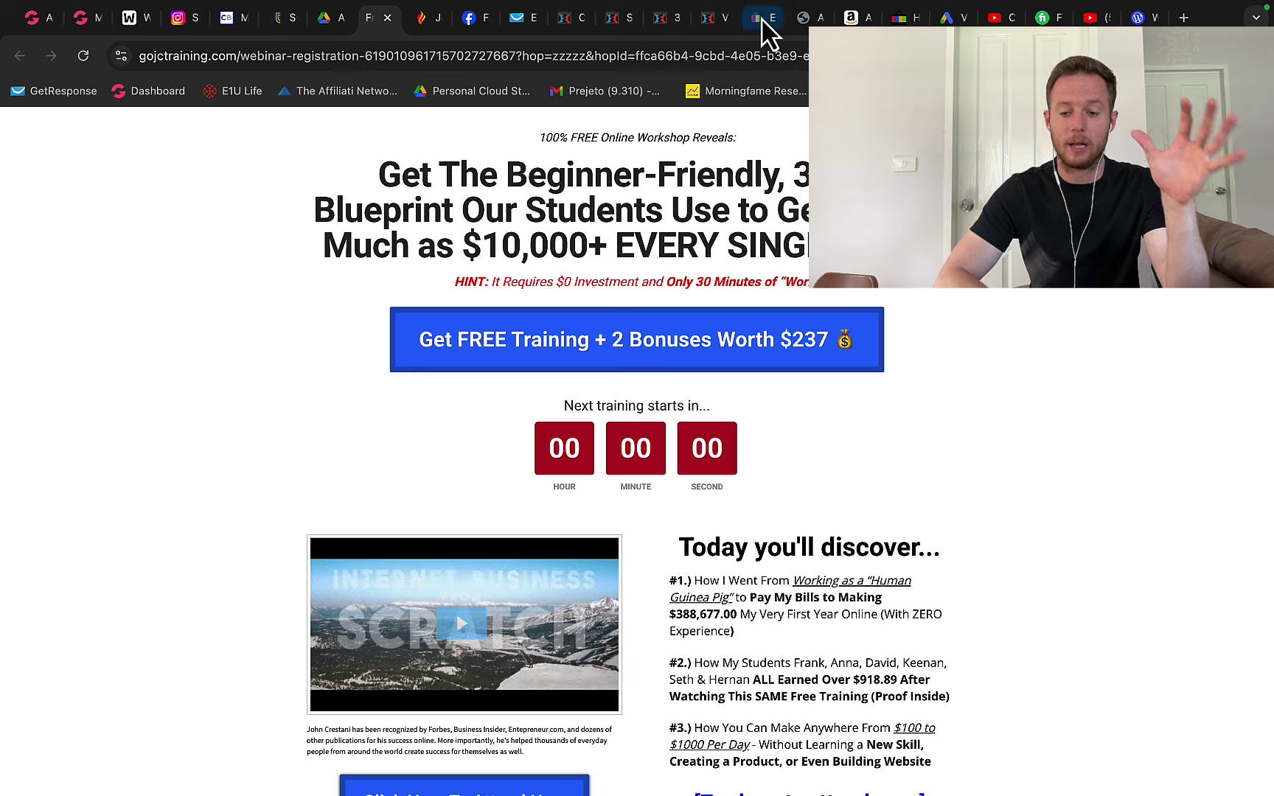
- Switch to the Keyword Inspector in YouTube Studio and search for the keyword "make money online"
left_click(954, 18)
left_click(993, 17)
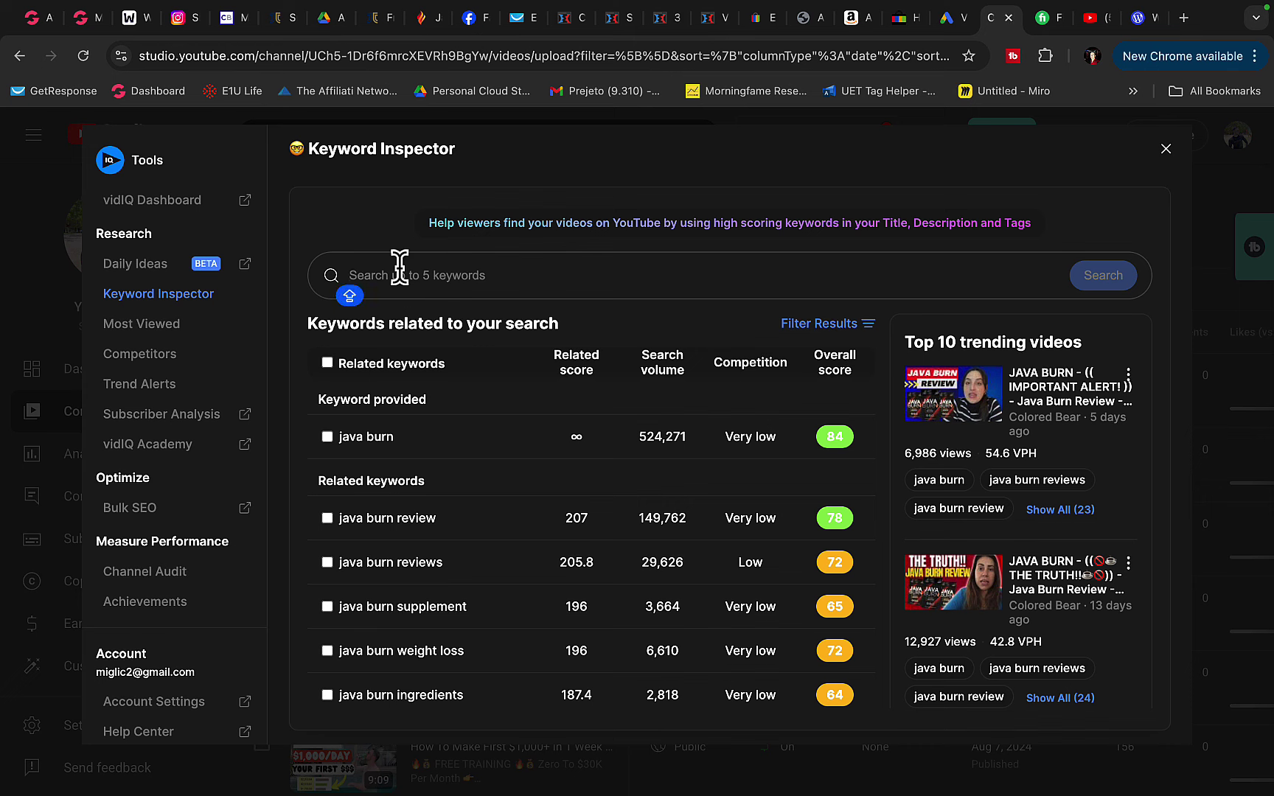
left_click(399, 267)
type("make money onl")
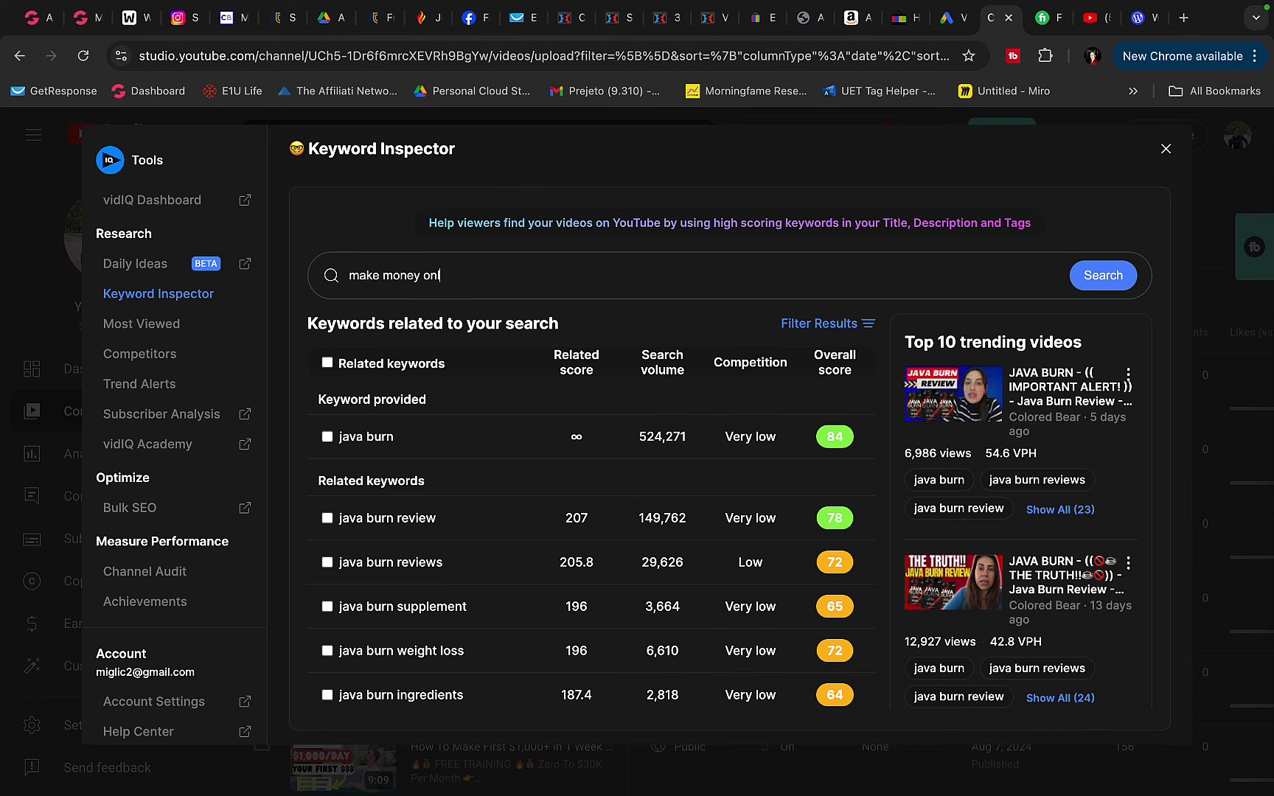
type("ine")
key("Return")
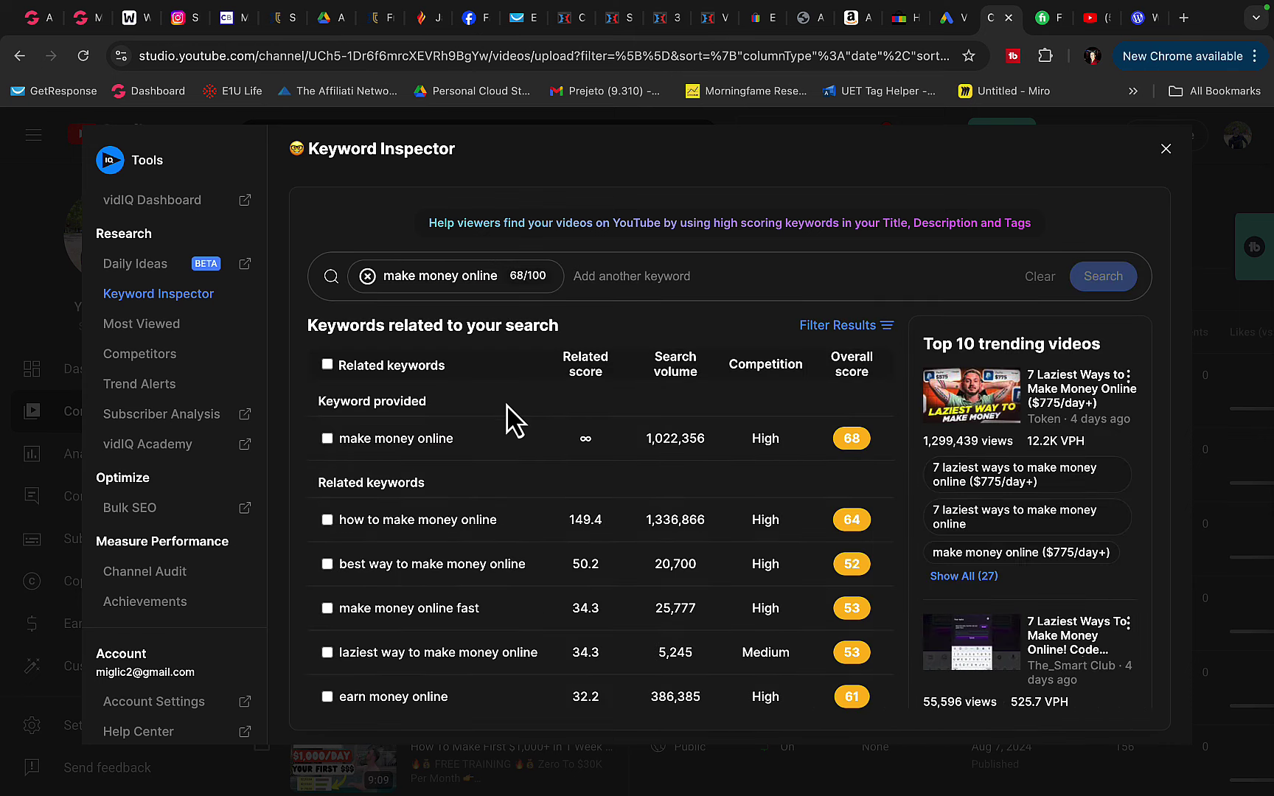
- Examine the search volume and competition of "make money online" and its related keywords
left_click_drag(643, 438, 741, 457)
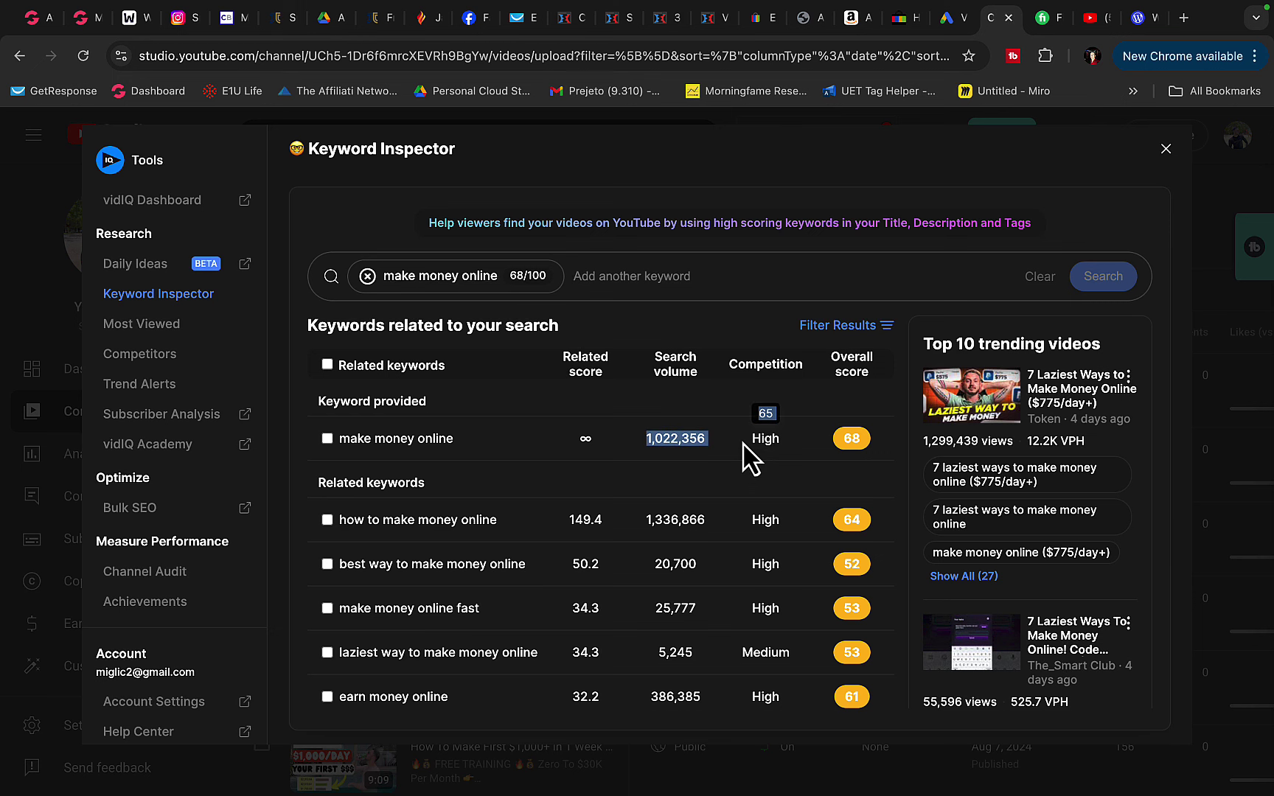
scroll(657, 506, "down", 1)
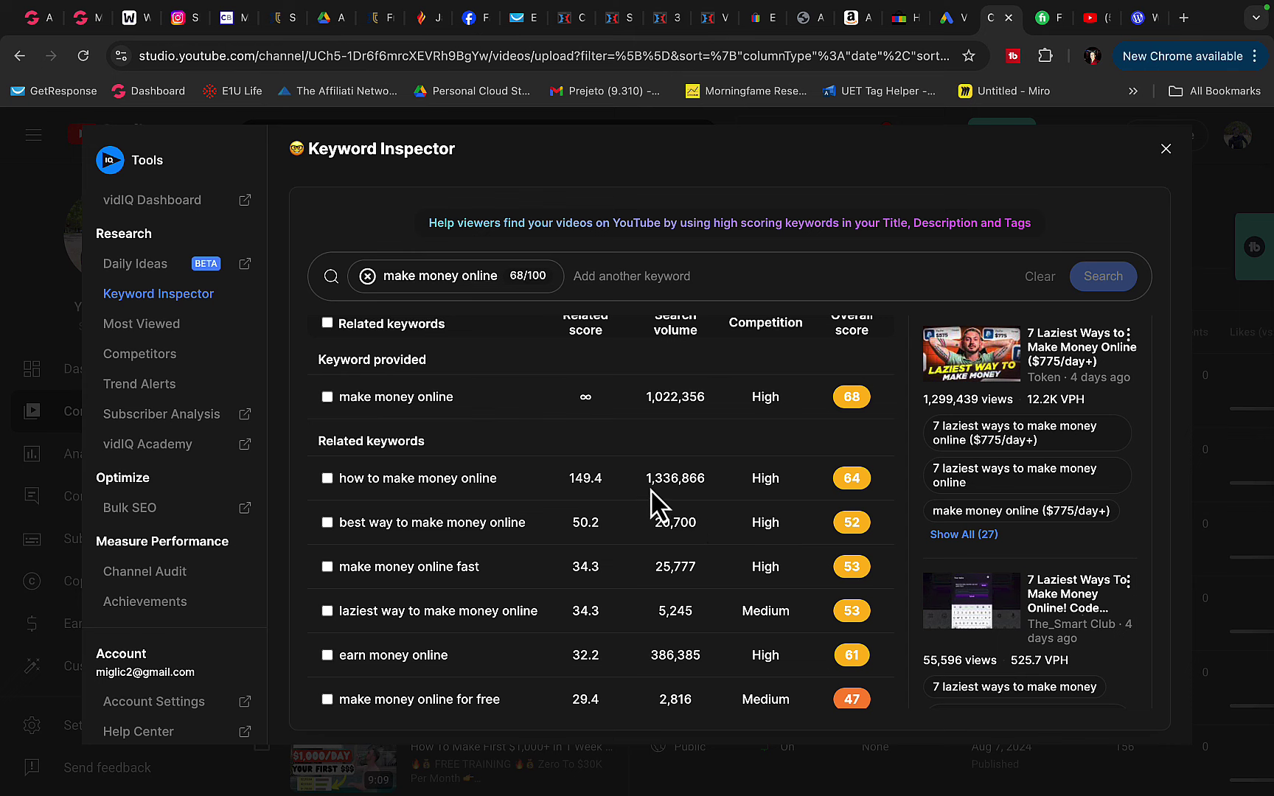
scroll(440, 626, "down", 1)
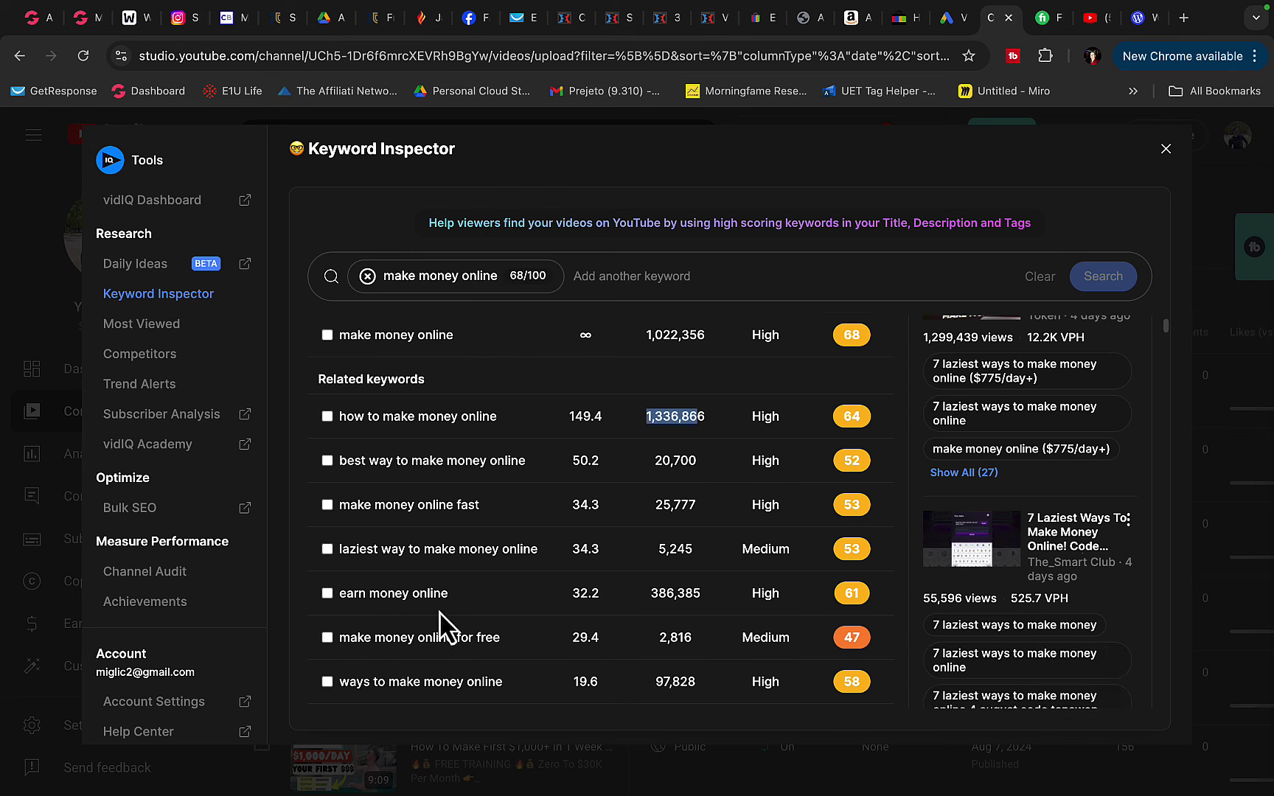
left_click_drag(647, 590, 704, 601)
scroll(702, 568, "down", 5)
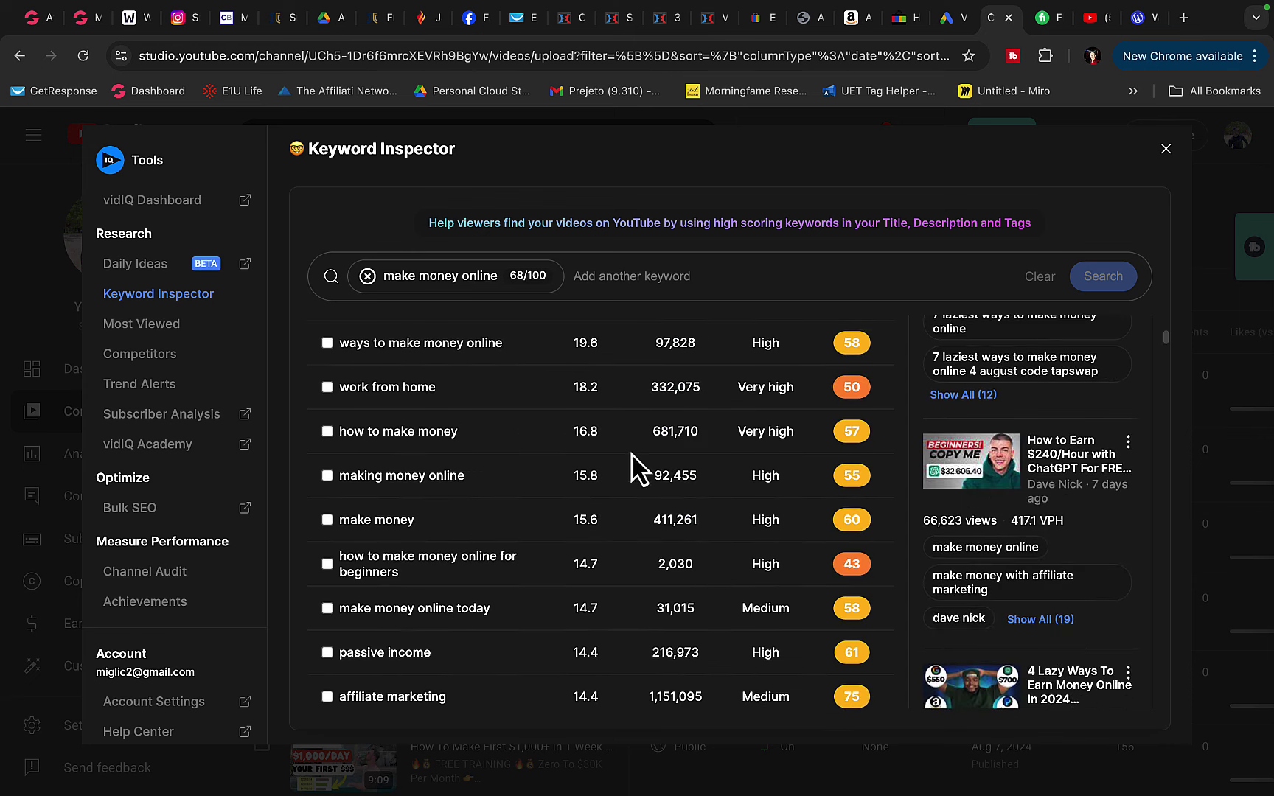
scroll(453, 472, "down", 4)
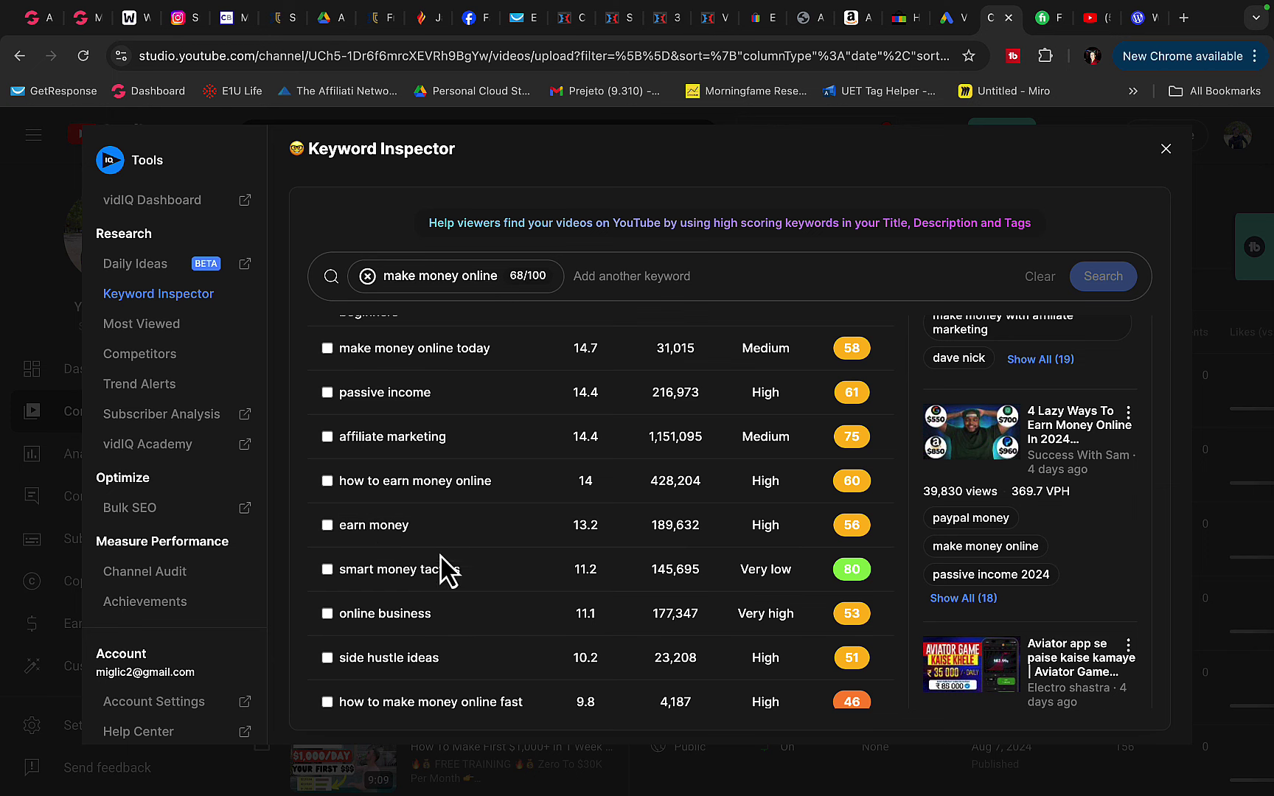
scroll(413, 508, "down", 2)
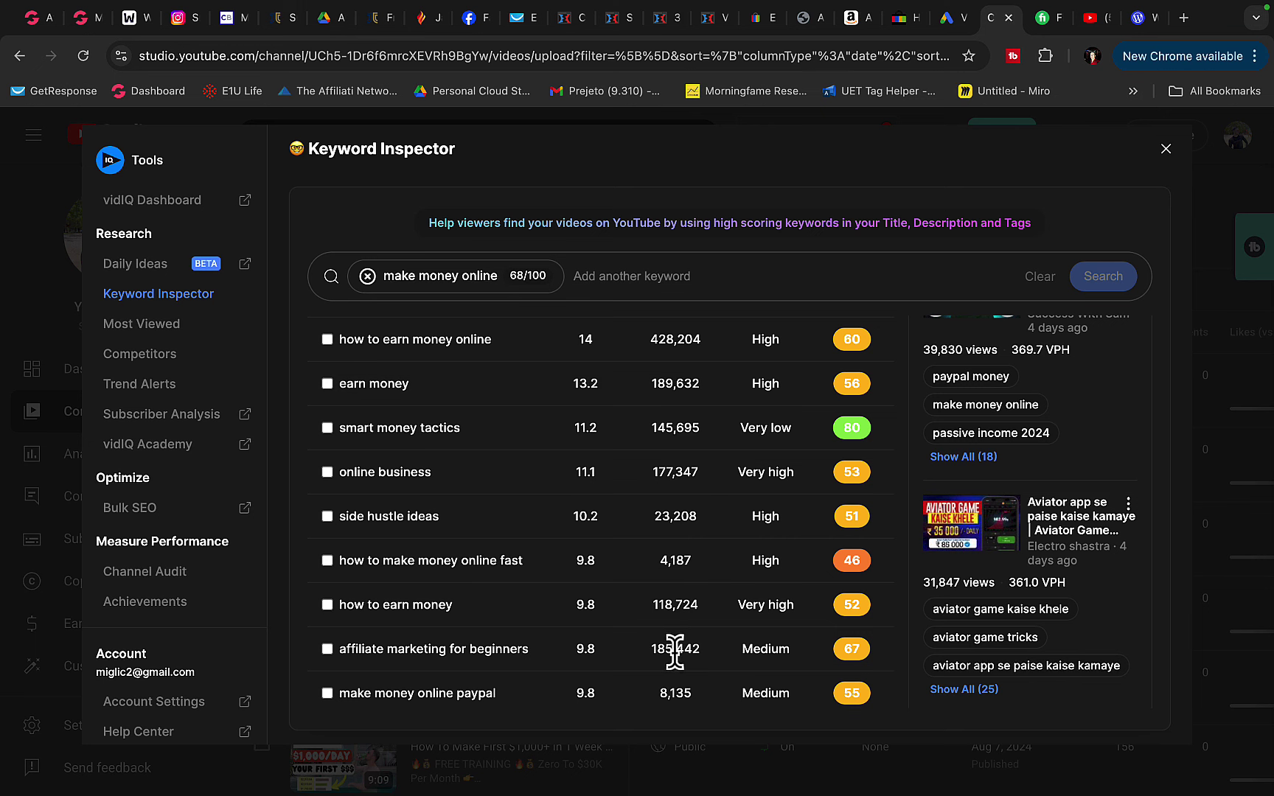
scroll(573, 520, "up", 3)
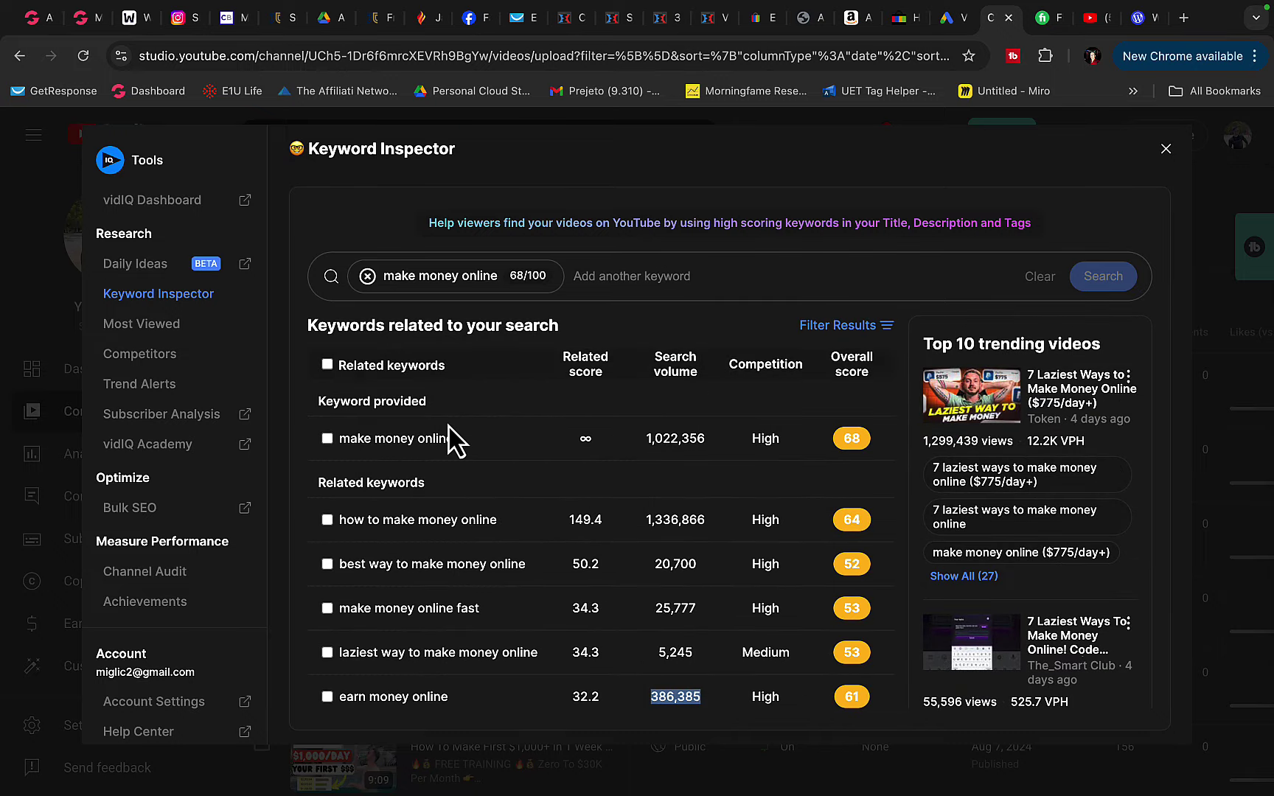
- Copy "how to make money online" from the Keyword Inspector into the content keywords of the Google Ads campaign's ad group
left_click(947, 19)
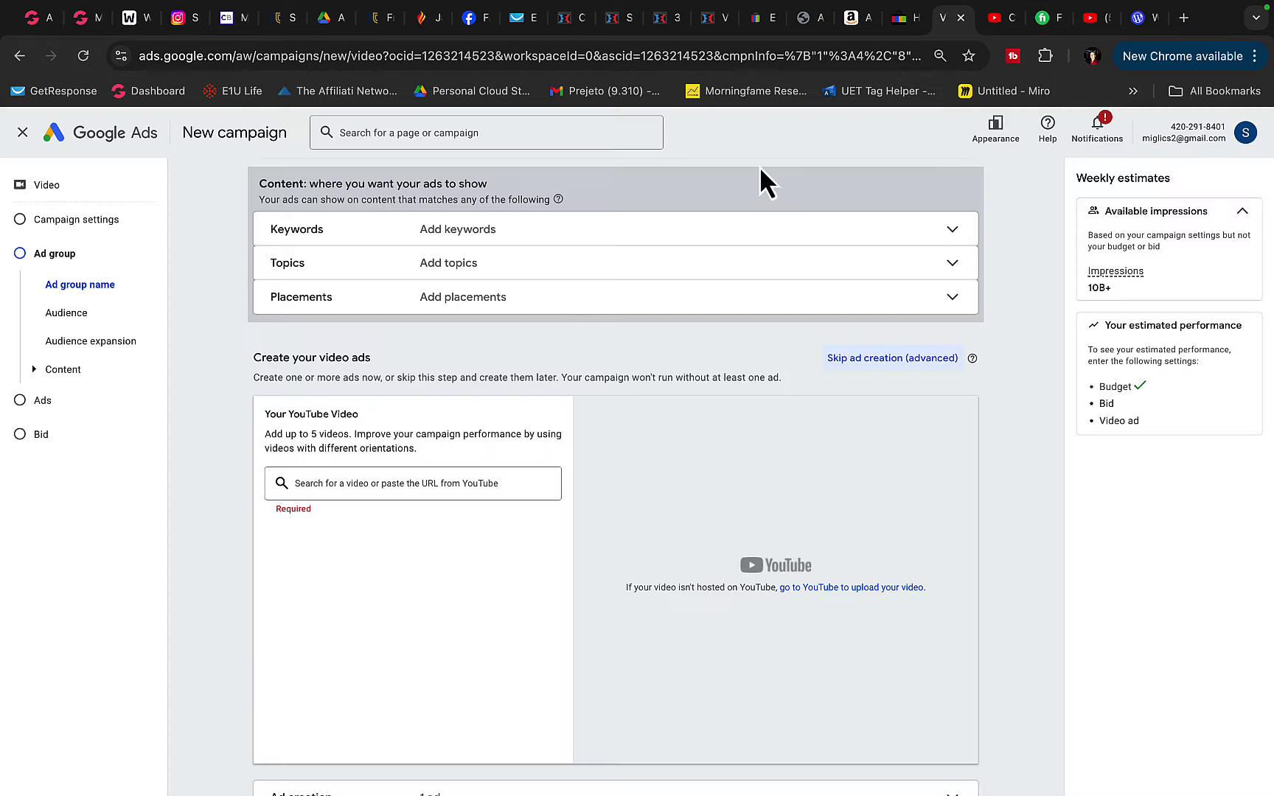
scroll(407, 429, "up", 2)
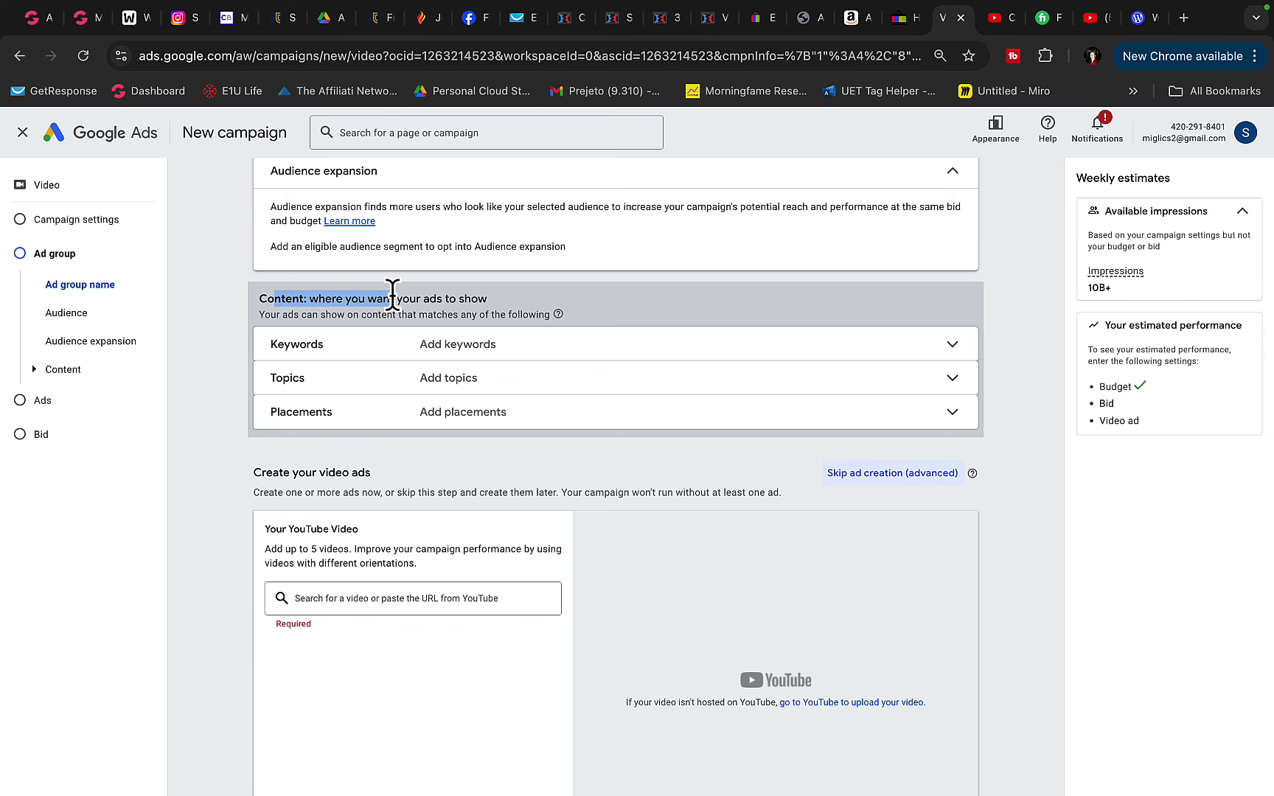
left_click_drag(392, 295, 395, 296)
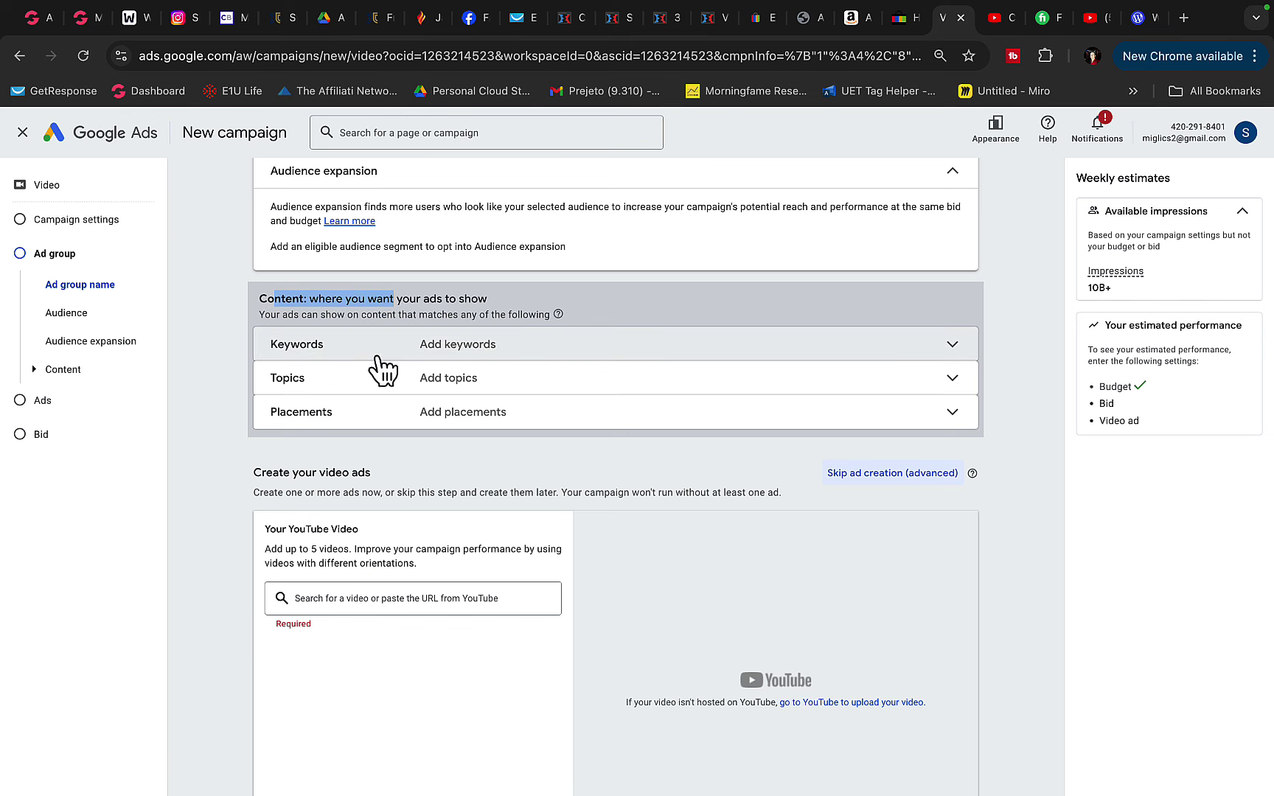
left_click(322, 359)
left_click(995, 26)
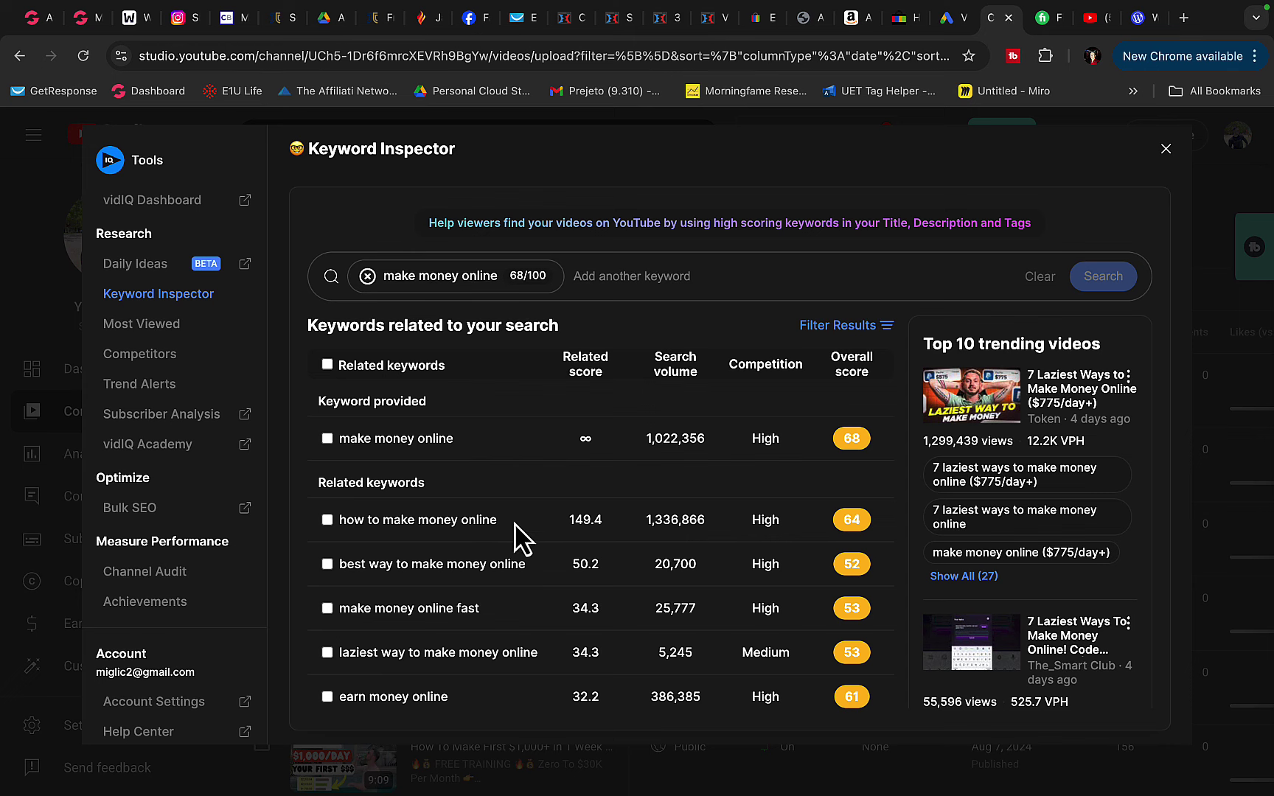
left_click_drag(514, 525, 341, 523)
key("ctrl+c")
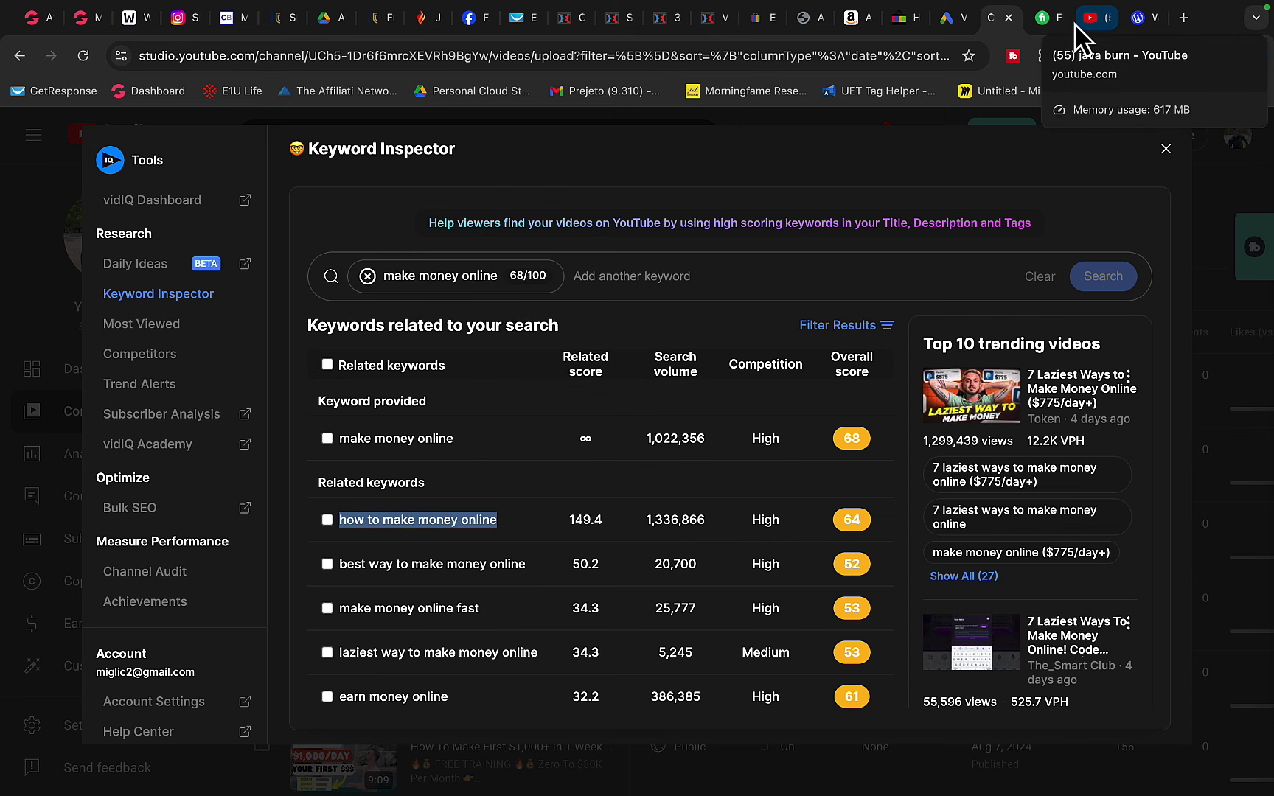
left_click(946, 18)
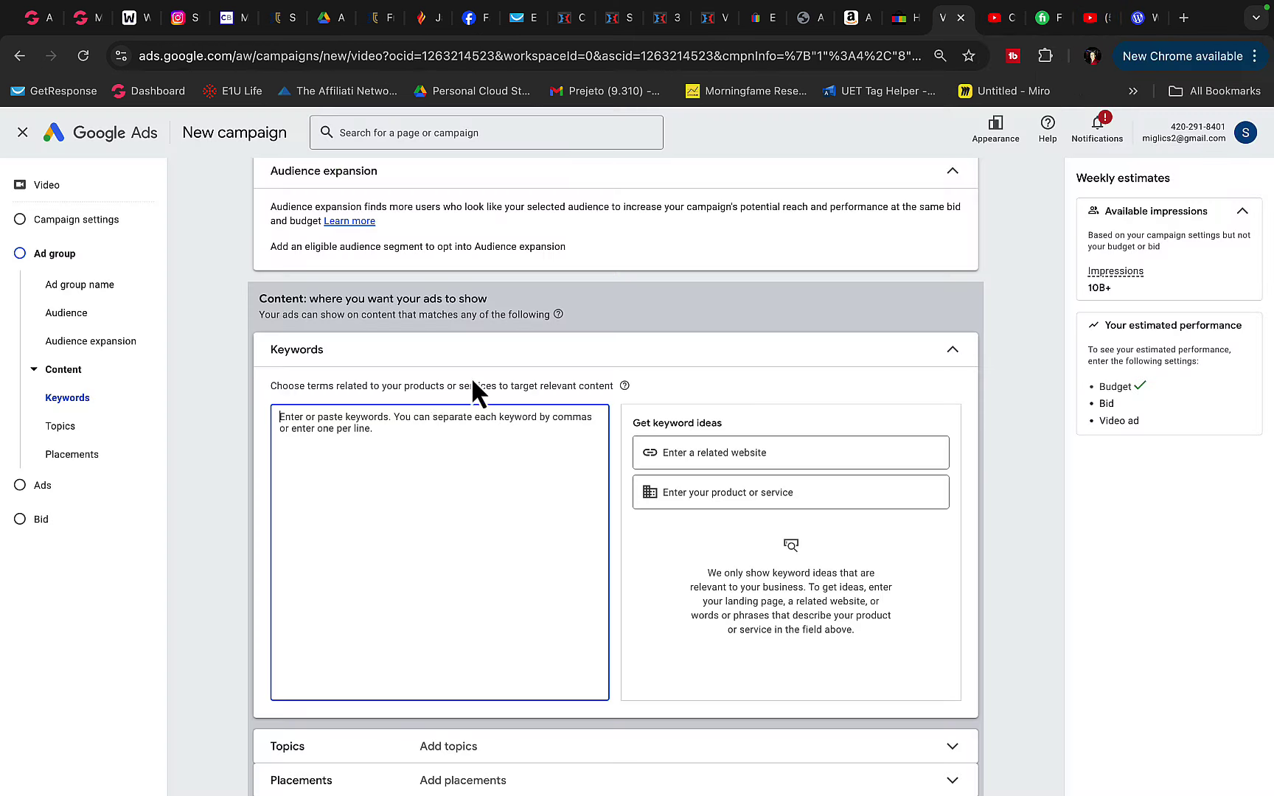
key("ctrl+v")
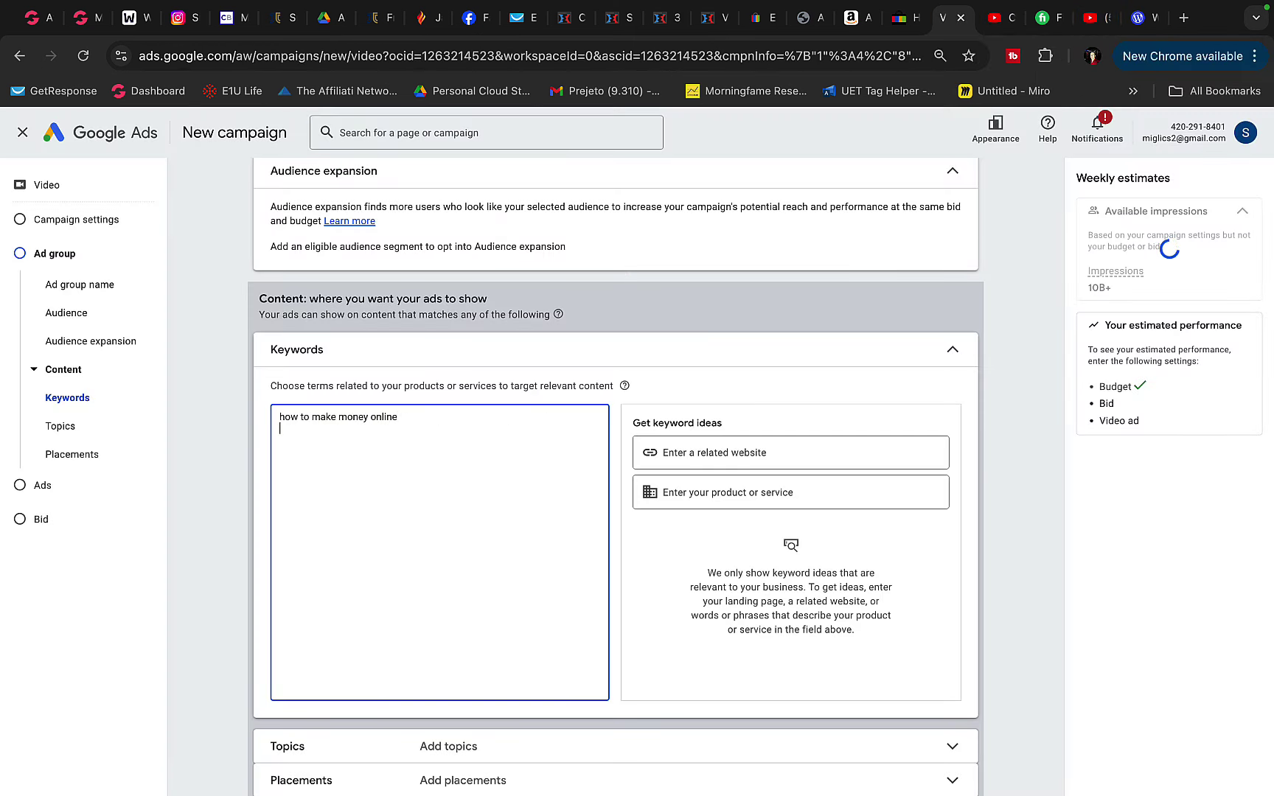
- Copy the related keyword "best way to make money online" from the Keyword Inspector into the Google Ads content keywords
left_click(1000, 19)
left_click_drag(527, 564, 359, 567)
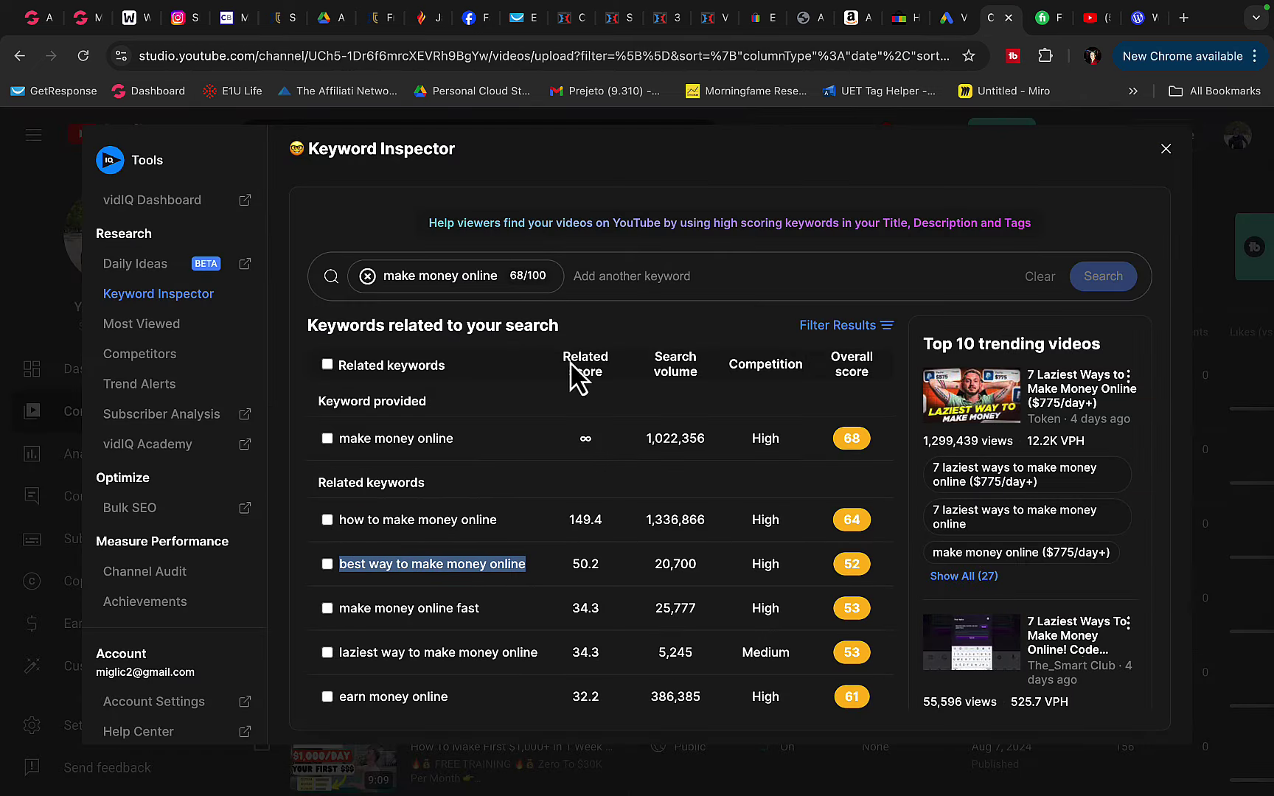
left_click(949, 18)
type("best way to make money online")
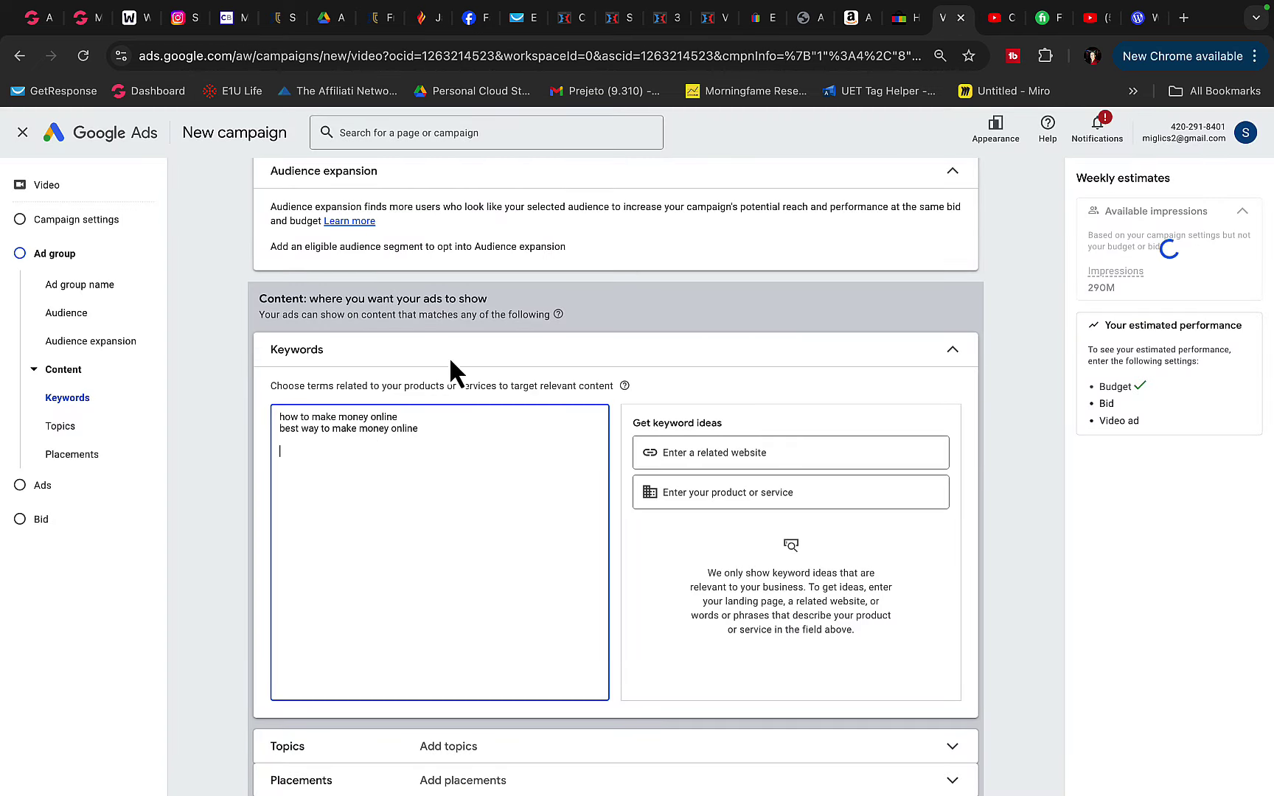
left_click(905, 29)
left_click(946, 29)
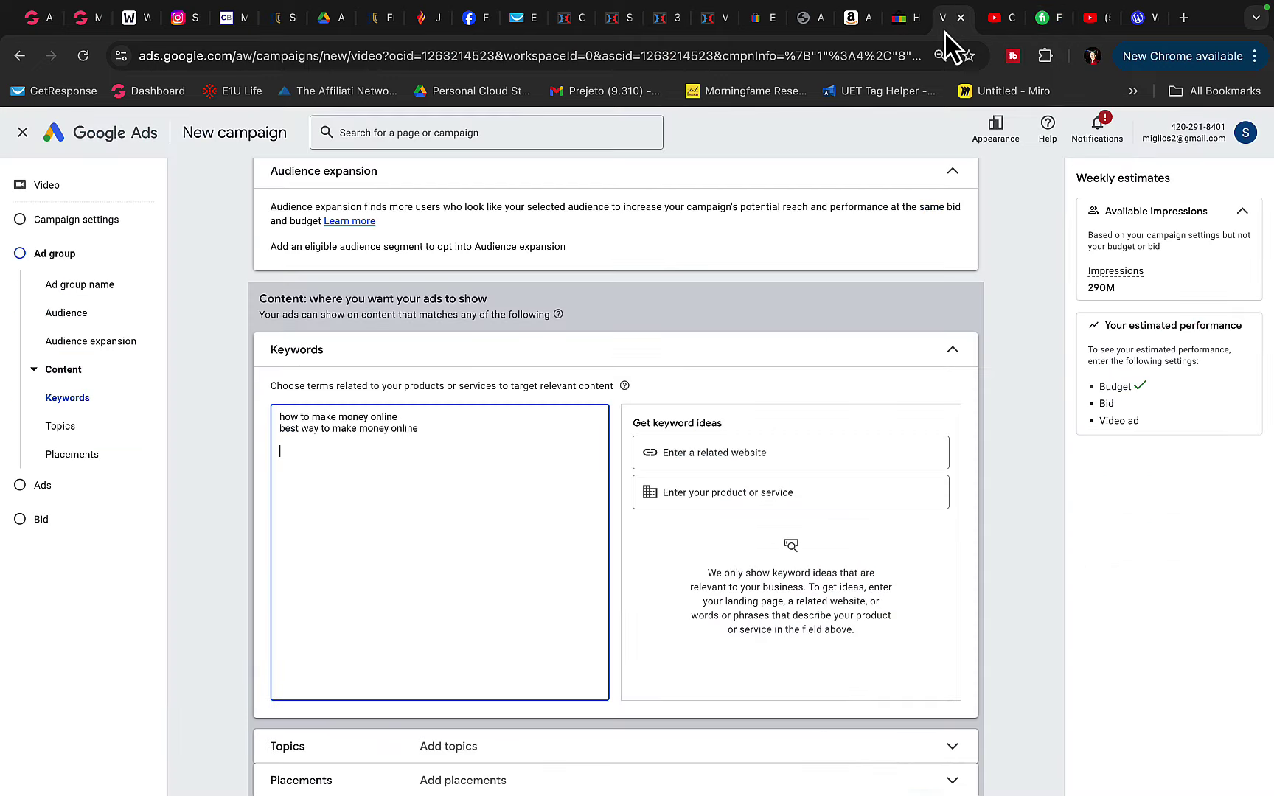
- Copy the related keyword "affiliate marketing for beginners" from the Keyword Inspector onto a new line of the Google Ads content keywords
left_click(1000, 26)
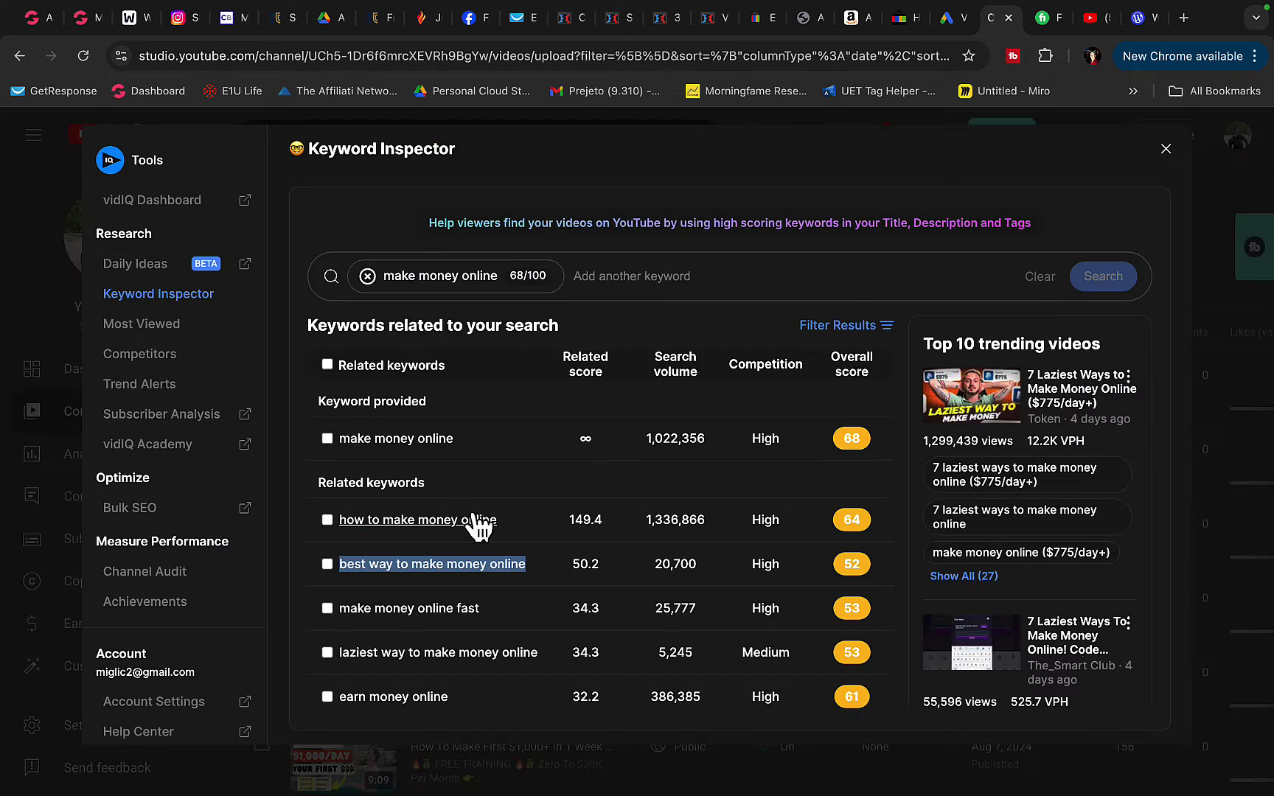
scroll(480, 625, "down", 10)
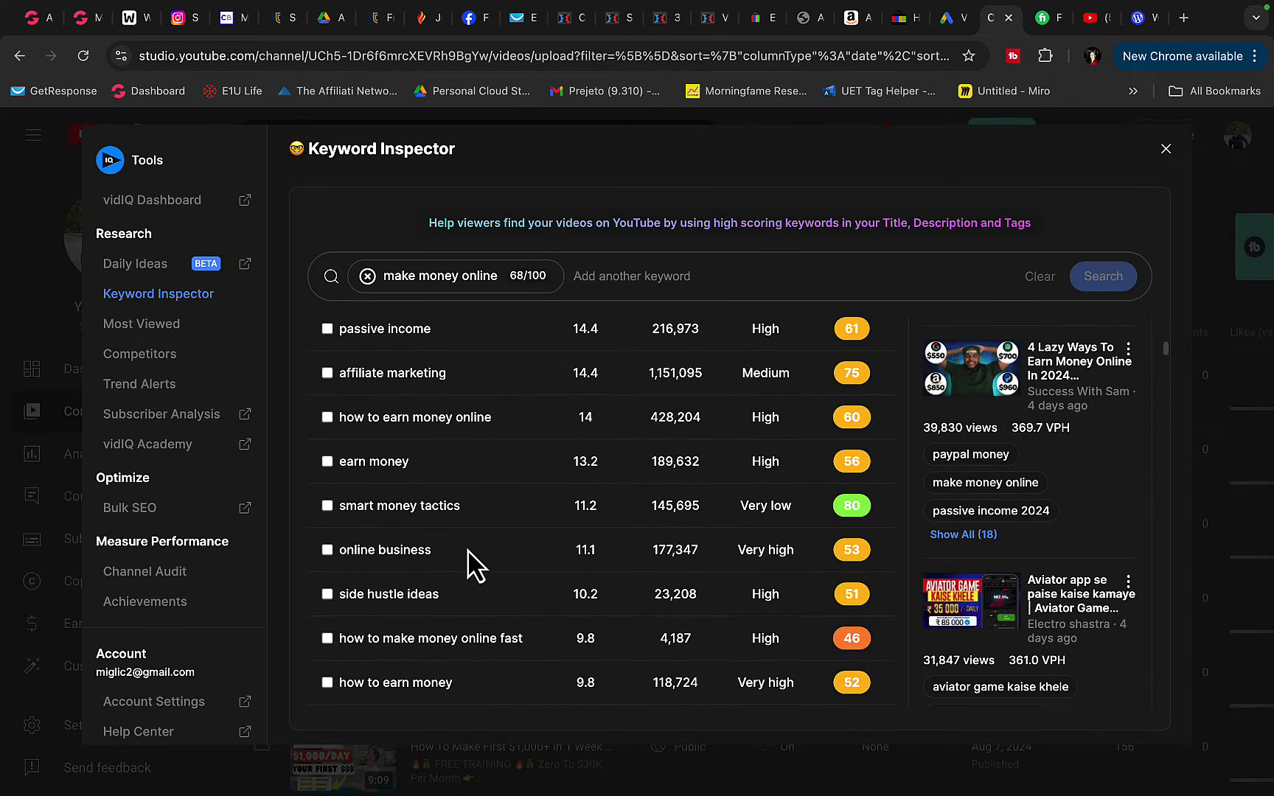
scroll(451, 523, "down", 3)
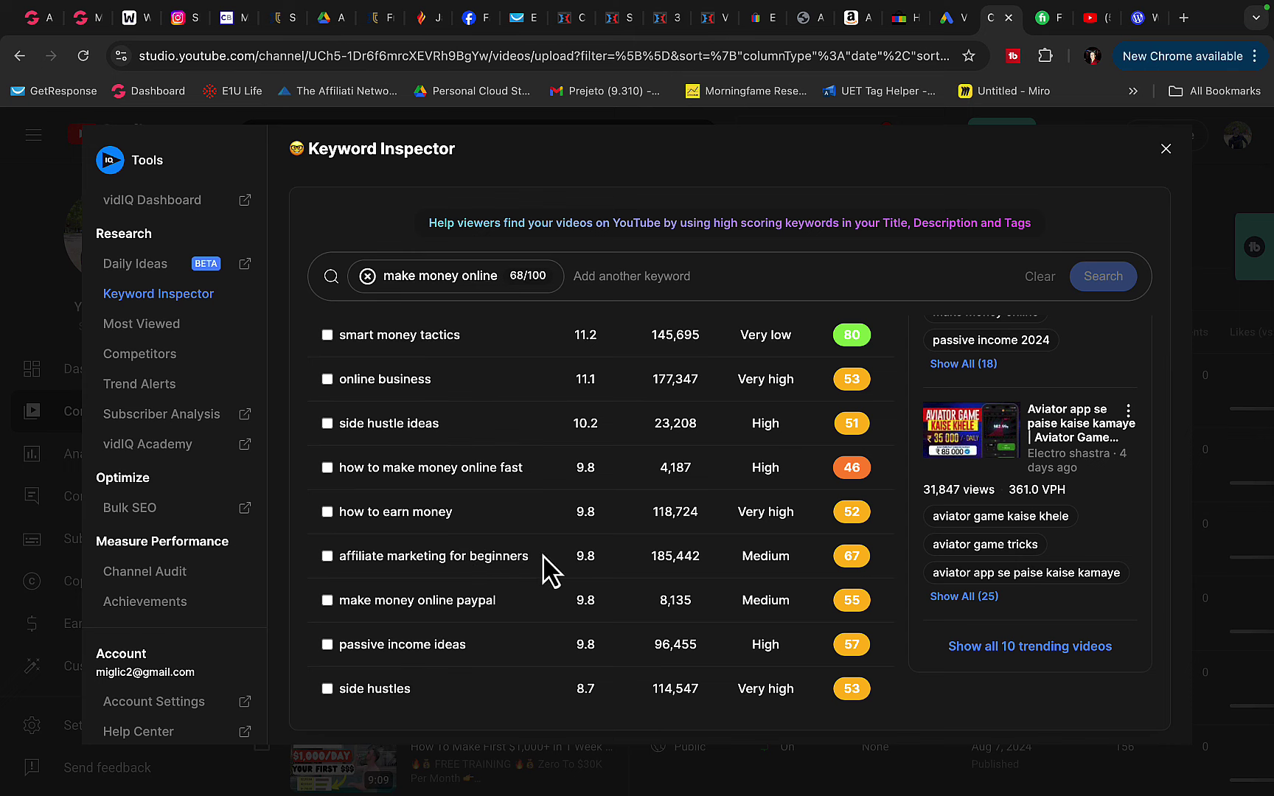
left_click_drag(543, 557, 338, 550)
key("ctrl+c")
left_click(958, 30)
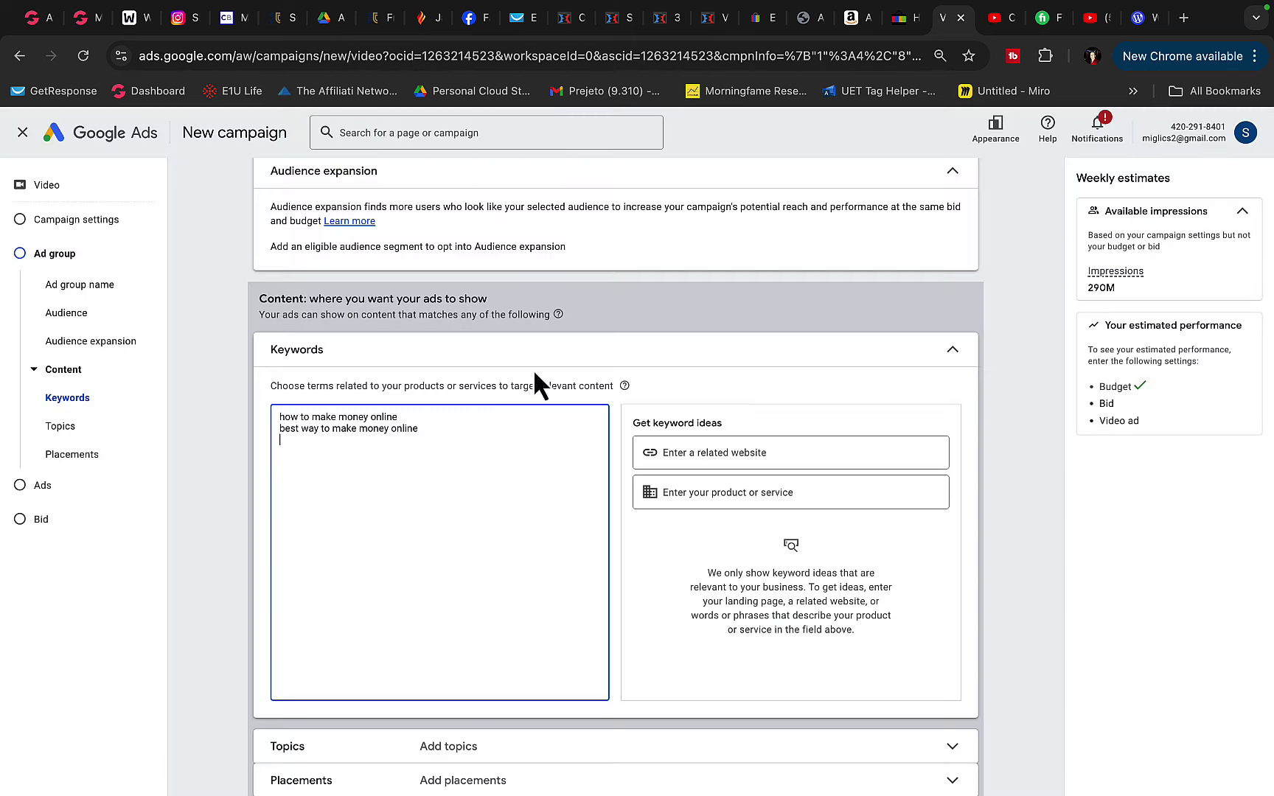
key("Return")
key("ctrl+v")
- Search the placement targeting for the creator's name and add the matching YouTube channel as a placement
scroll(375, 435, "down", 5)
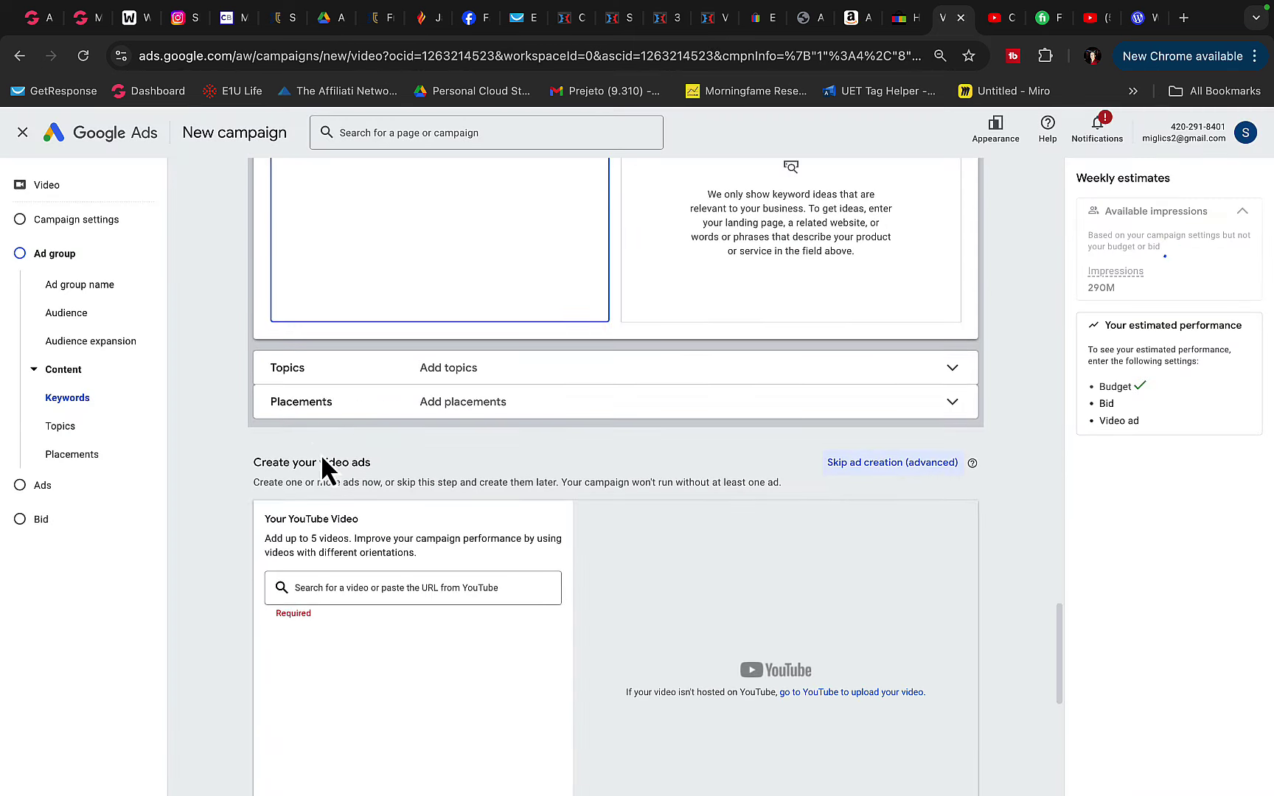
left_click(299, 416)
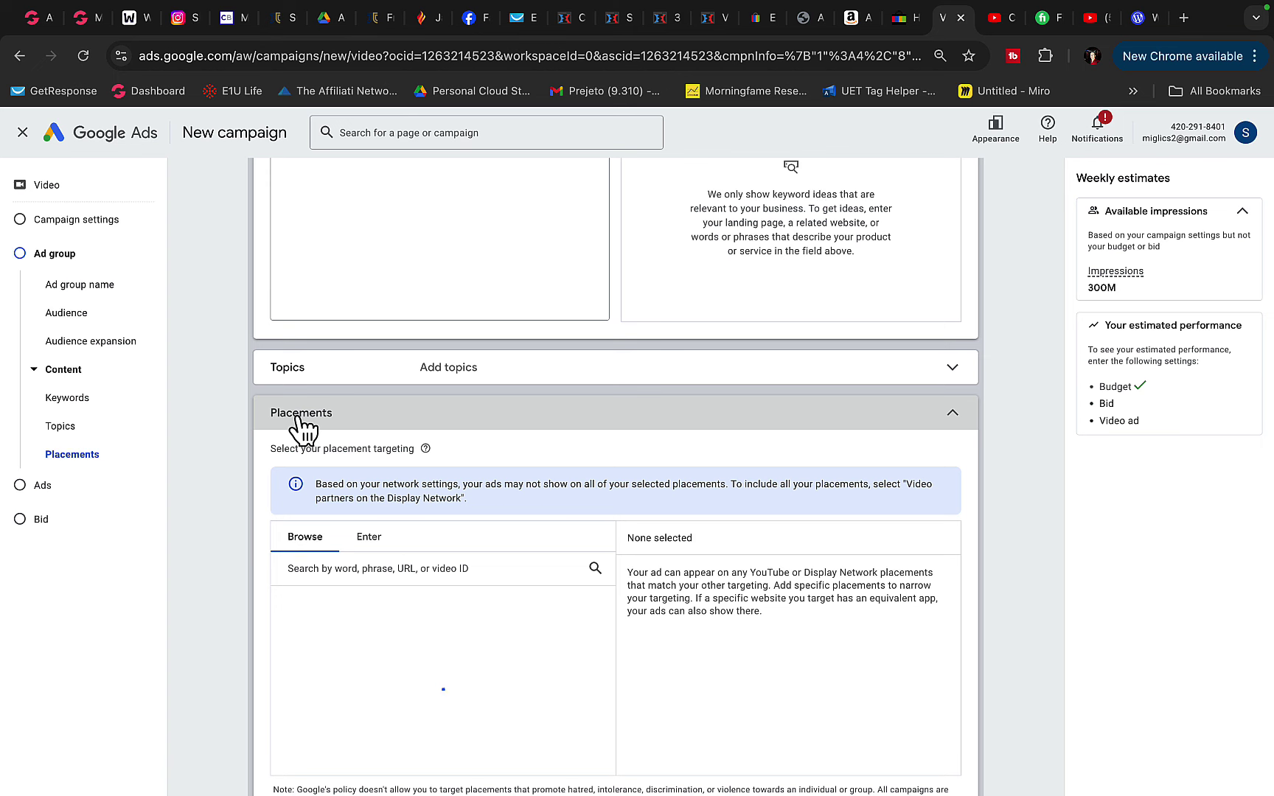
scroll(295, 446, "down", 1)
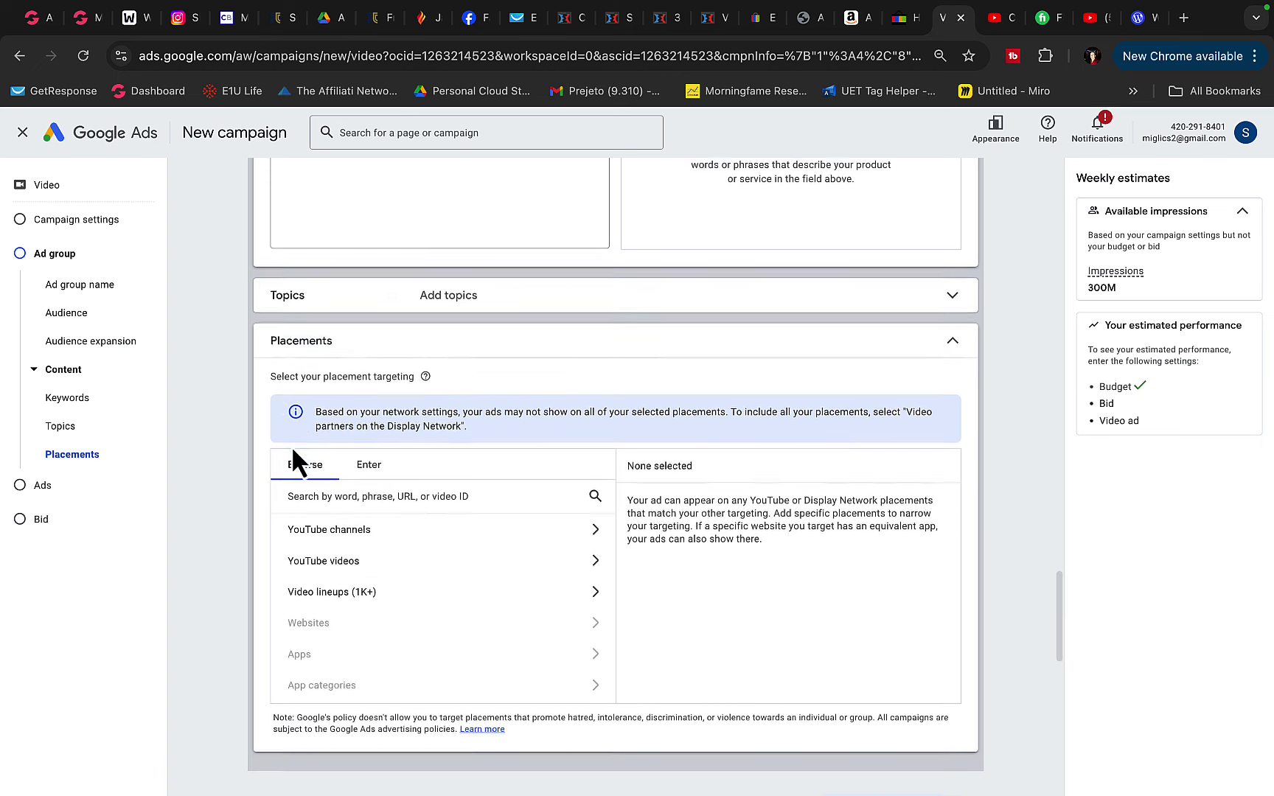
scroll(265, 376, "down", 1)
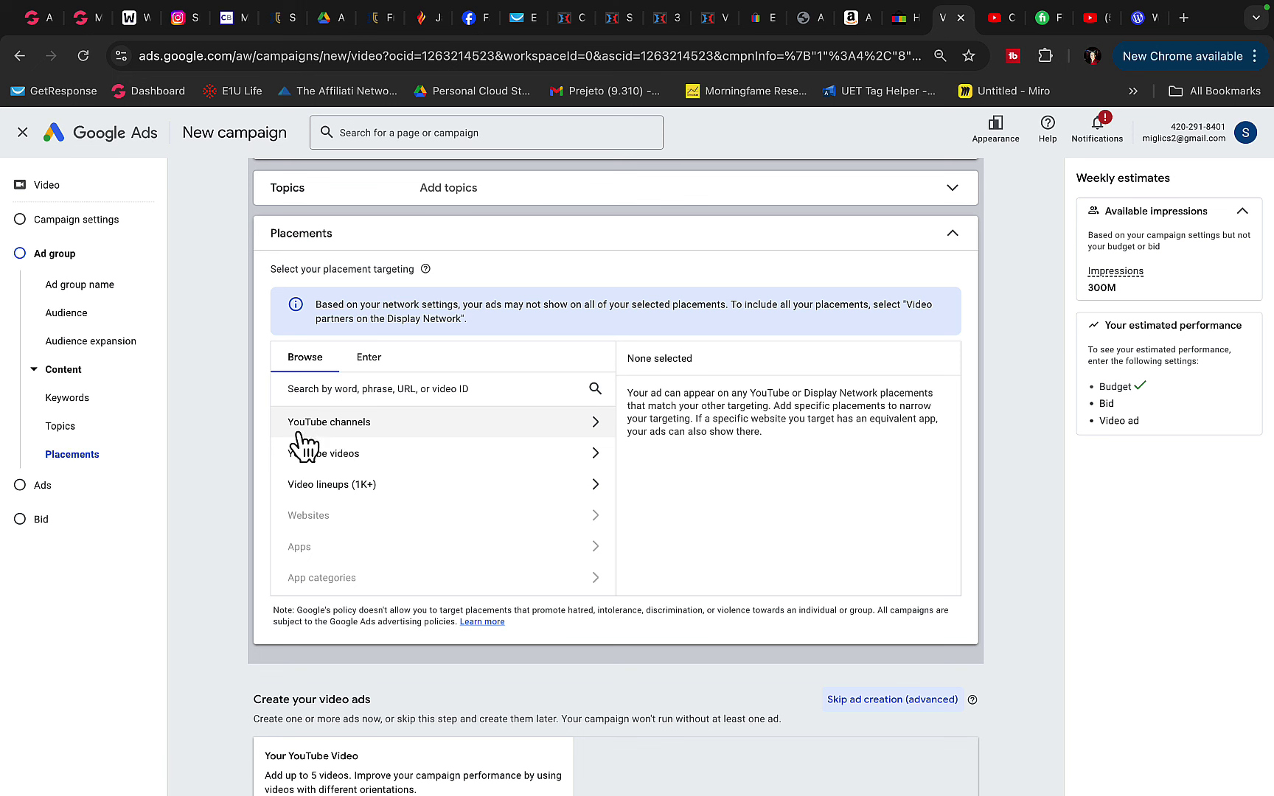
left_click(325, 429)
left_click(350, 388)
type("simeon miglic")
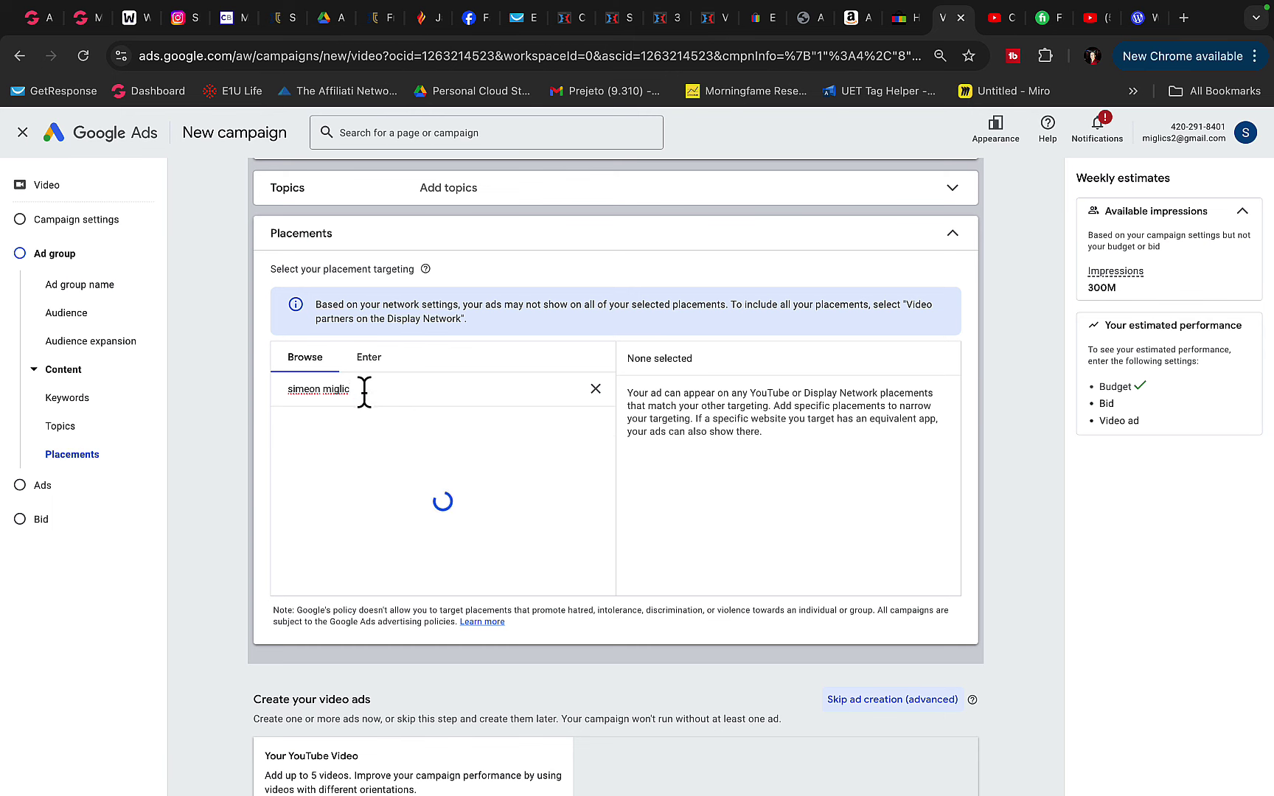
left_click(295, 471)
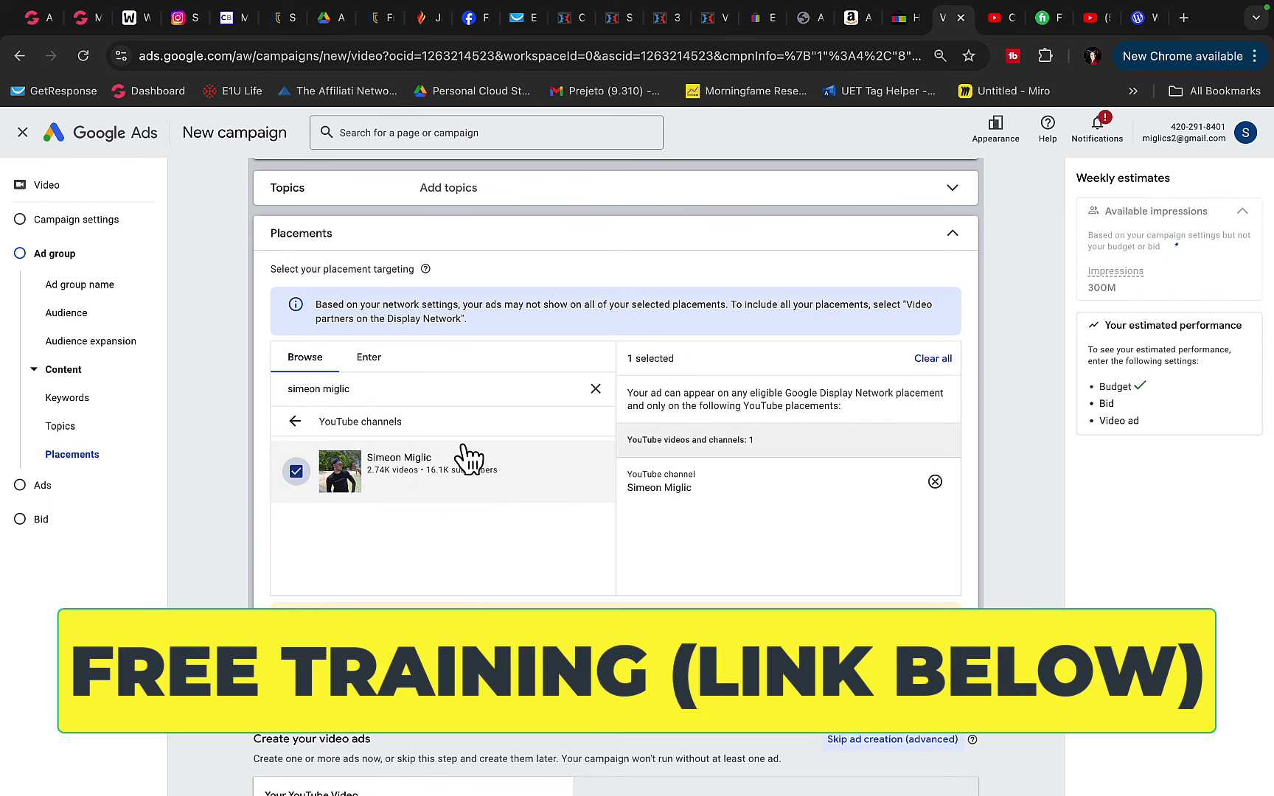
- Search the placements for "make money online" and add the Make Money Matt YouTube channel
left_click(595, 388)
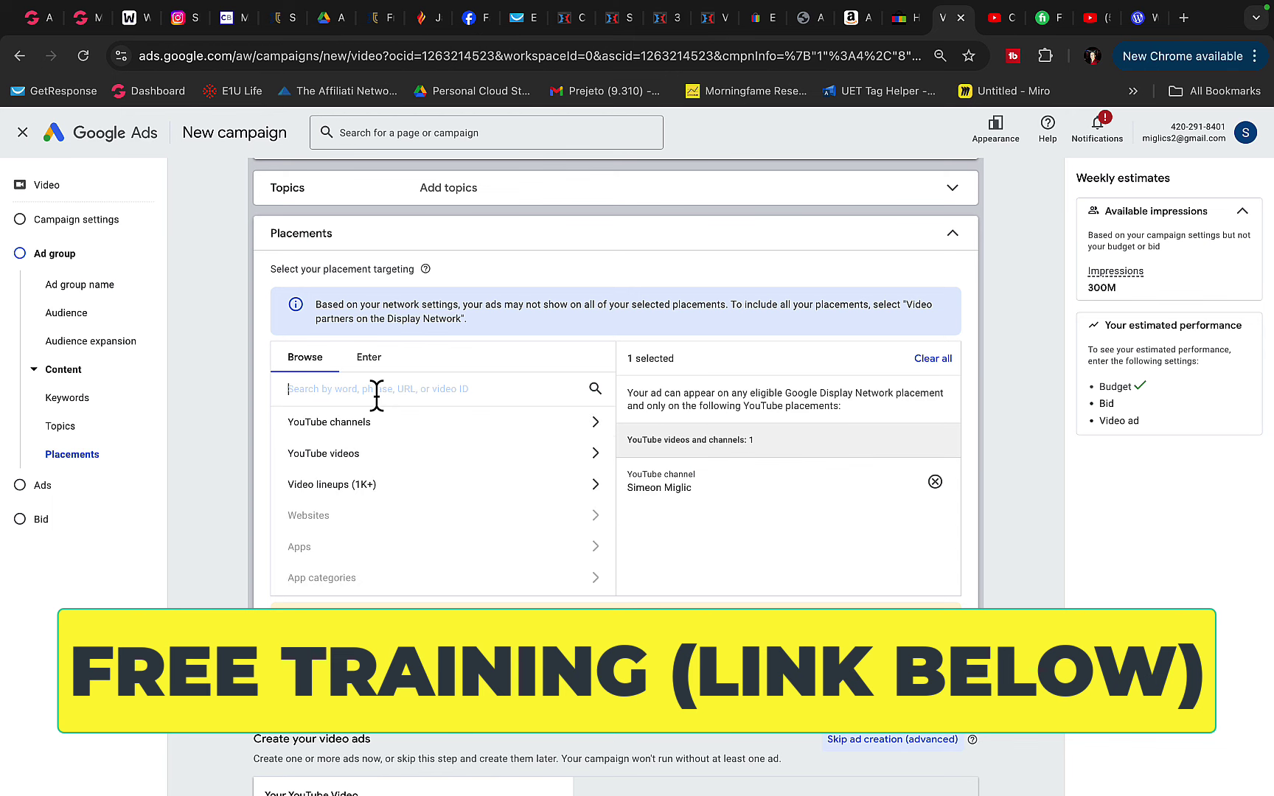
type("make money online")
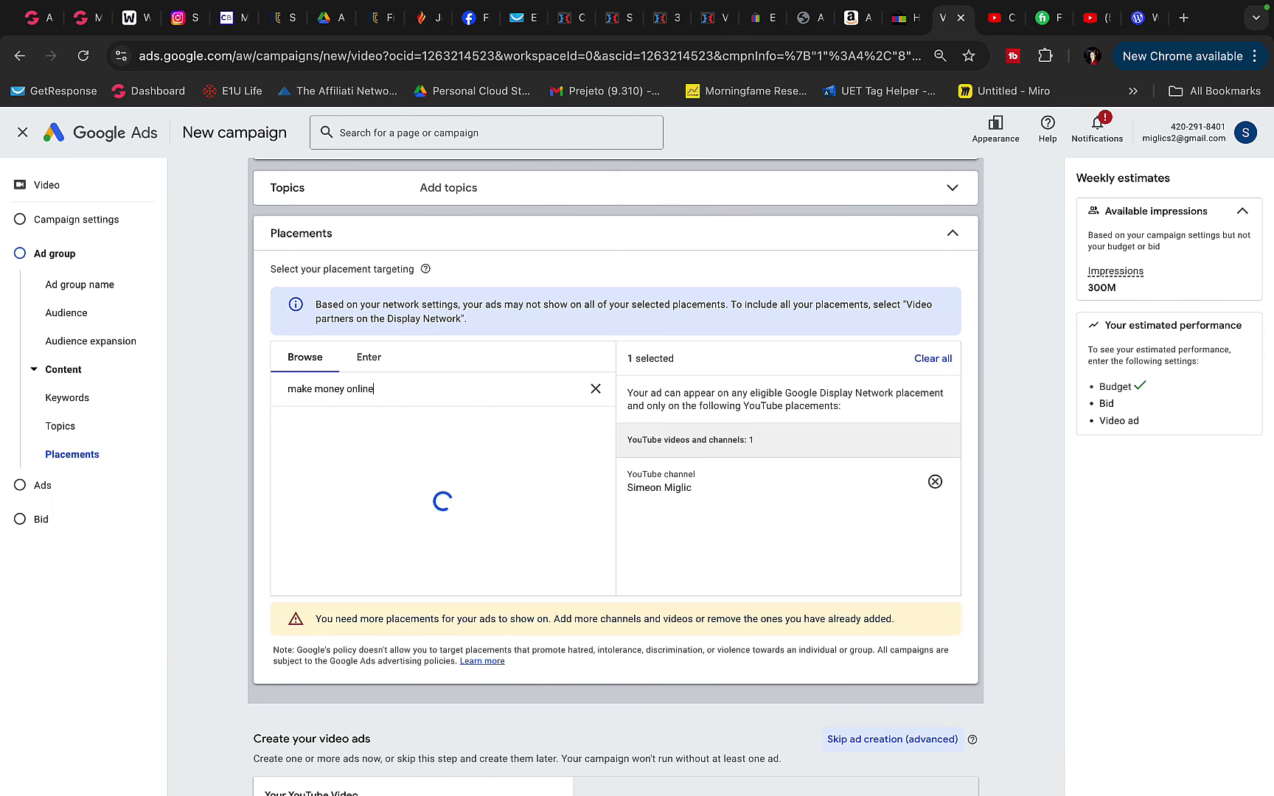
left_click(350, 427)
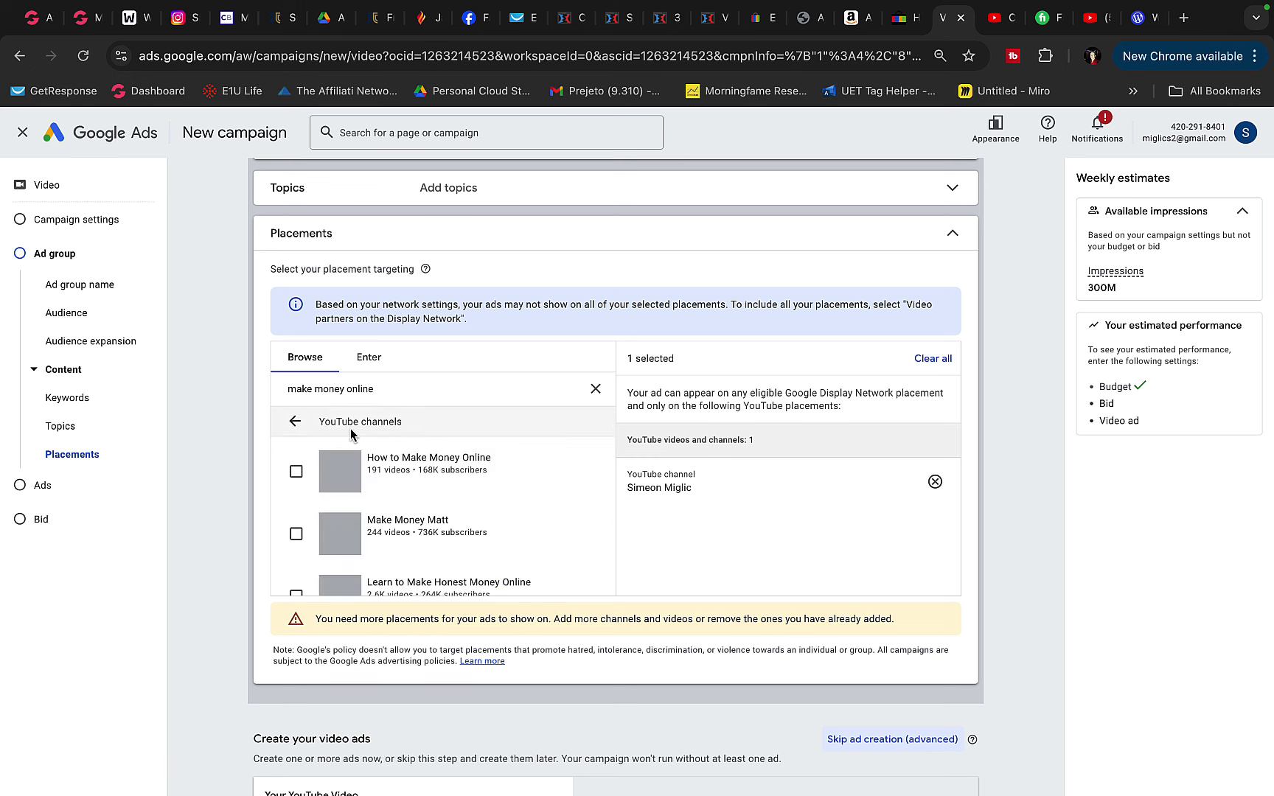
scroll(332, 489, "down", 1)
left_click(295, 493)
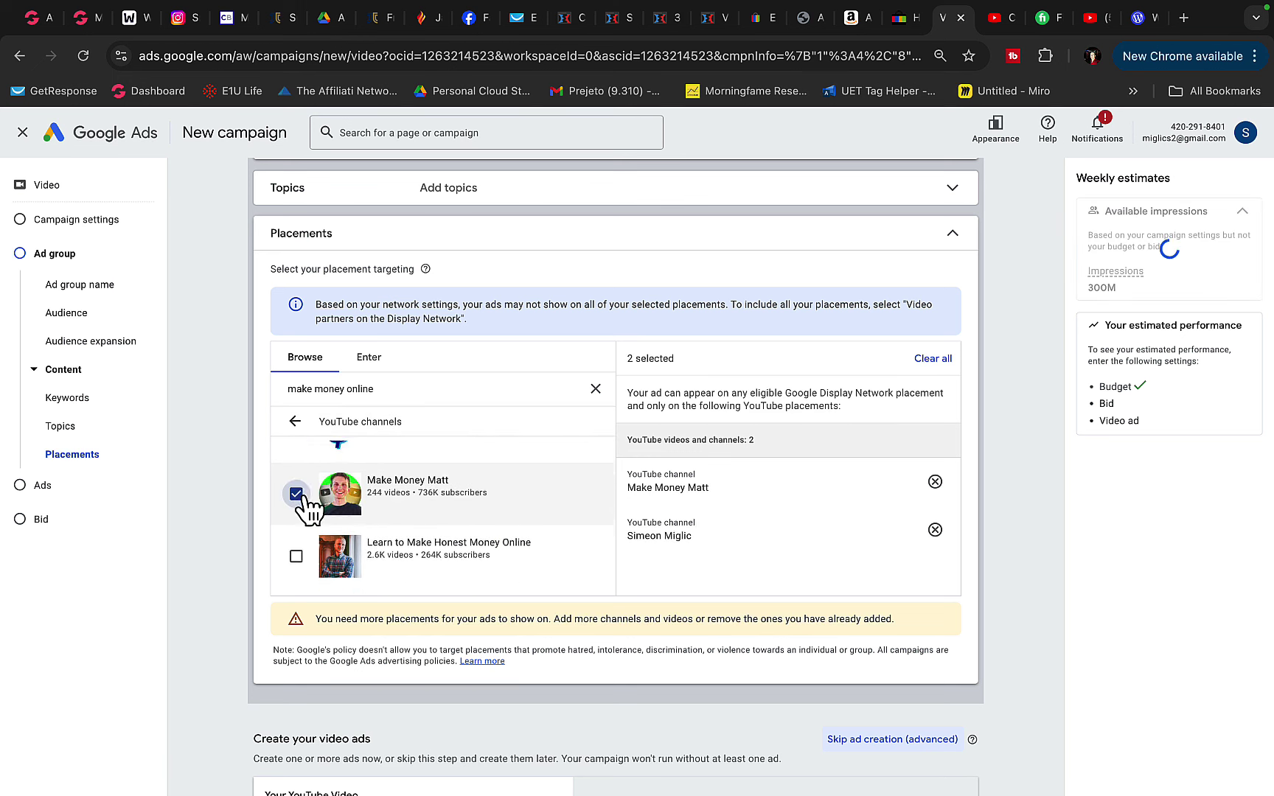
scroll(305, 507, "down", 10)
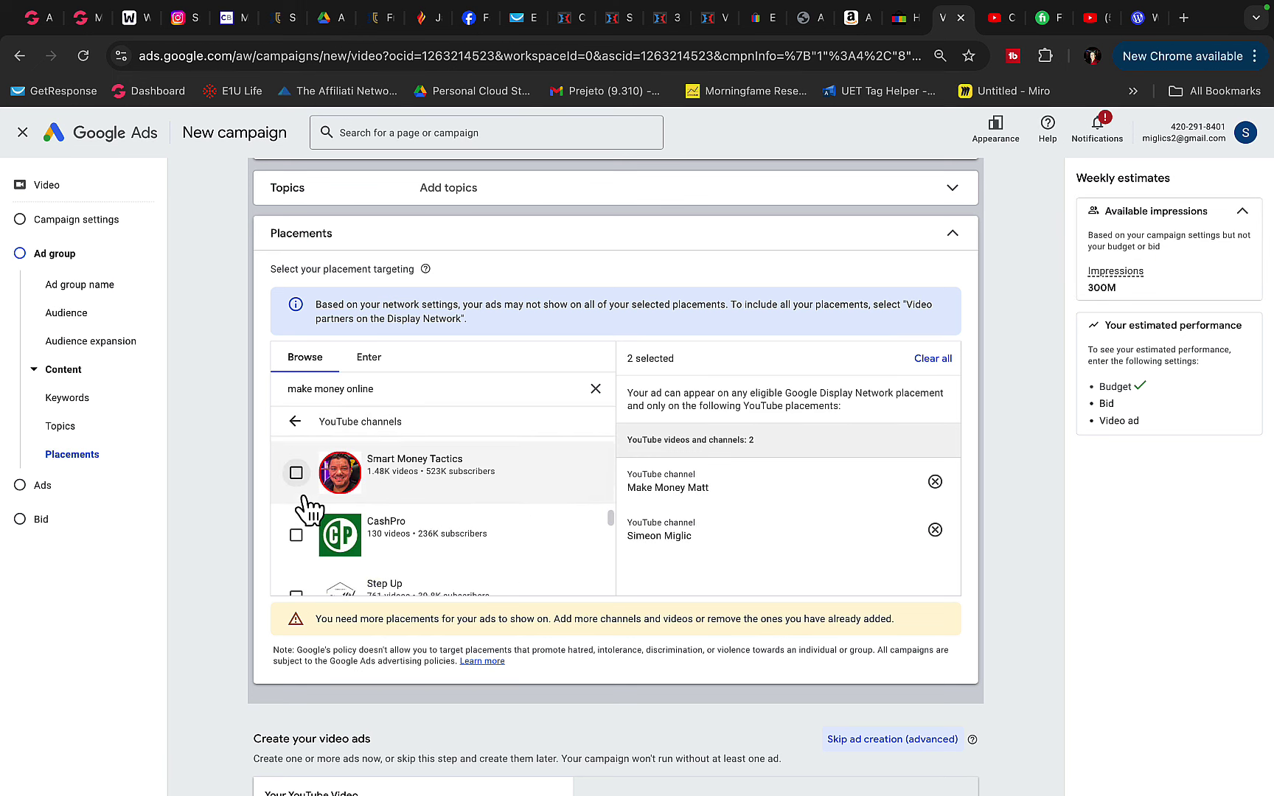
- Add the Smart Money Tactics YouTube channel from the "make money online" results to the placements
left_click(297, 477)
scroll(309, 507, "down", 3)
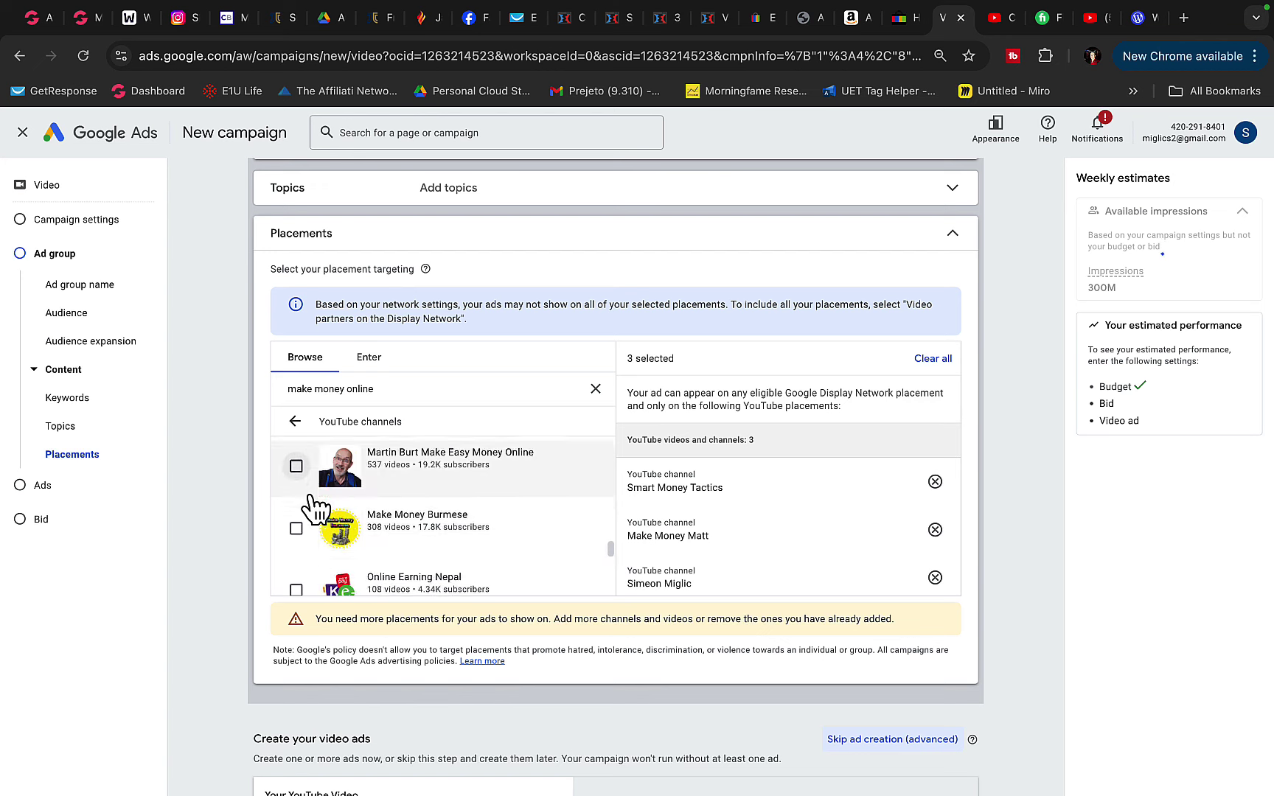
scroll(313, 507, "down", 4)
scroll(238, 598, "down", 2)
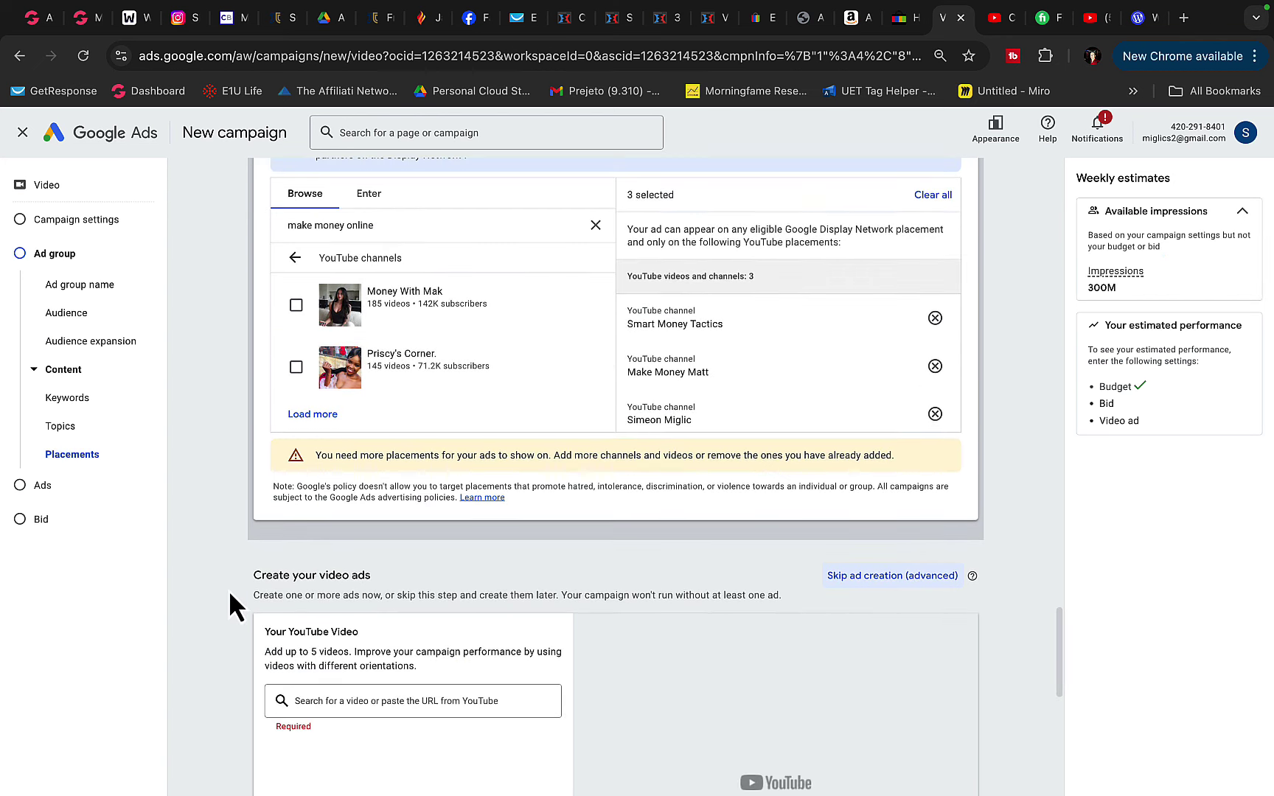
scroll(229, 590, "down", 2)
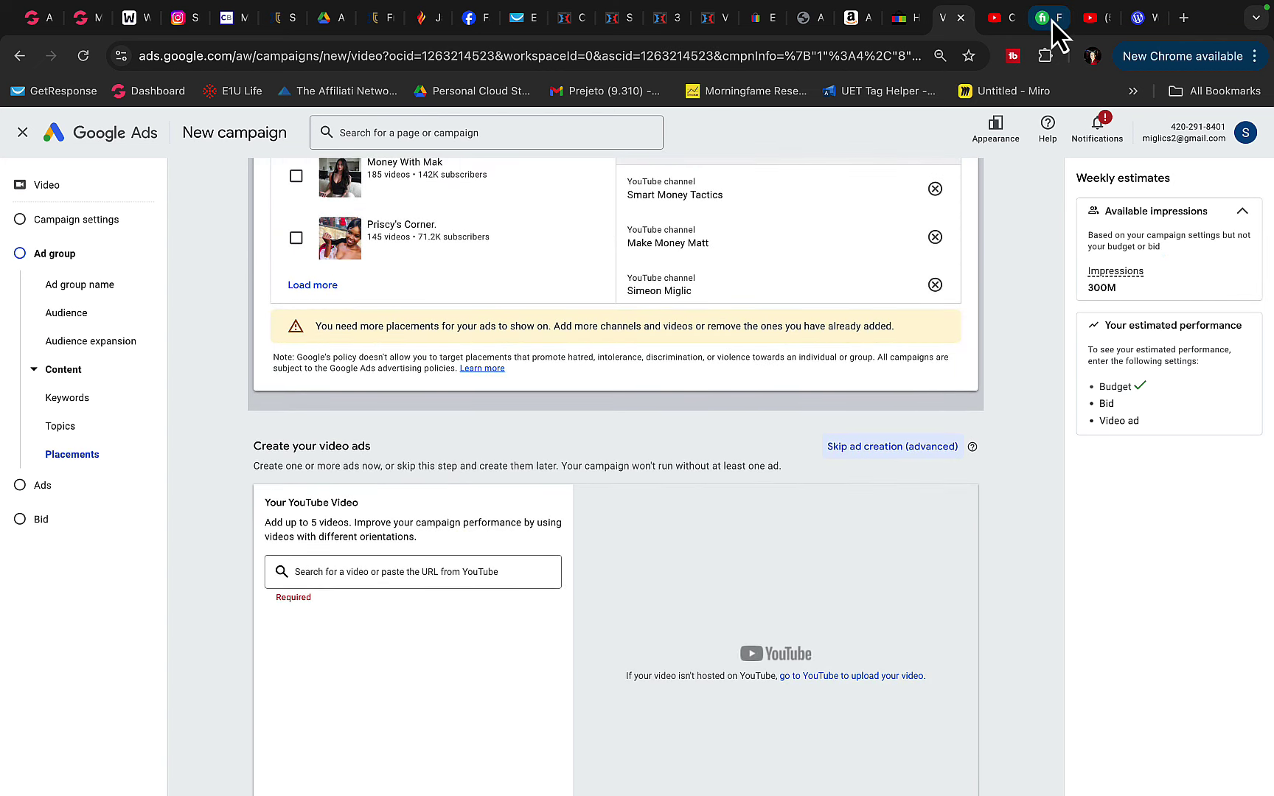
- Open the details of the unlisted video "proof" in YouTube Studio
left_click(1094, 18)
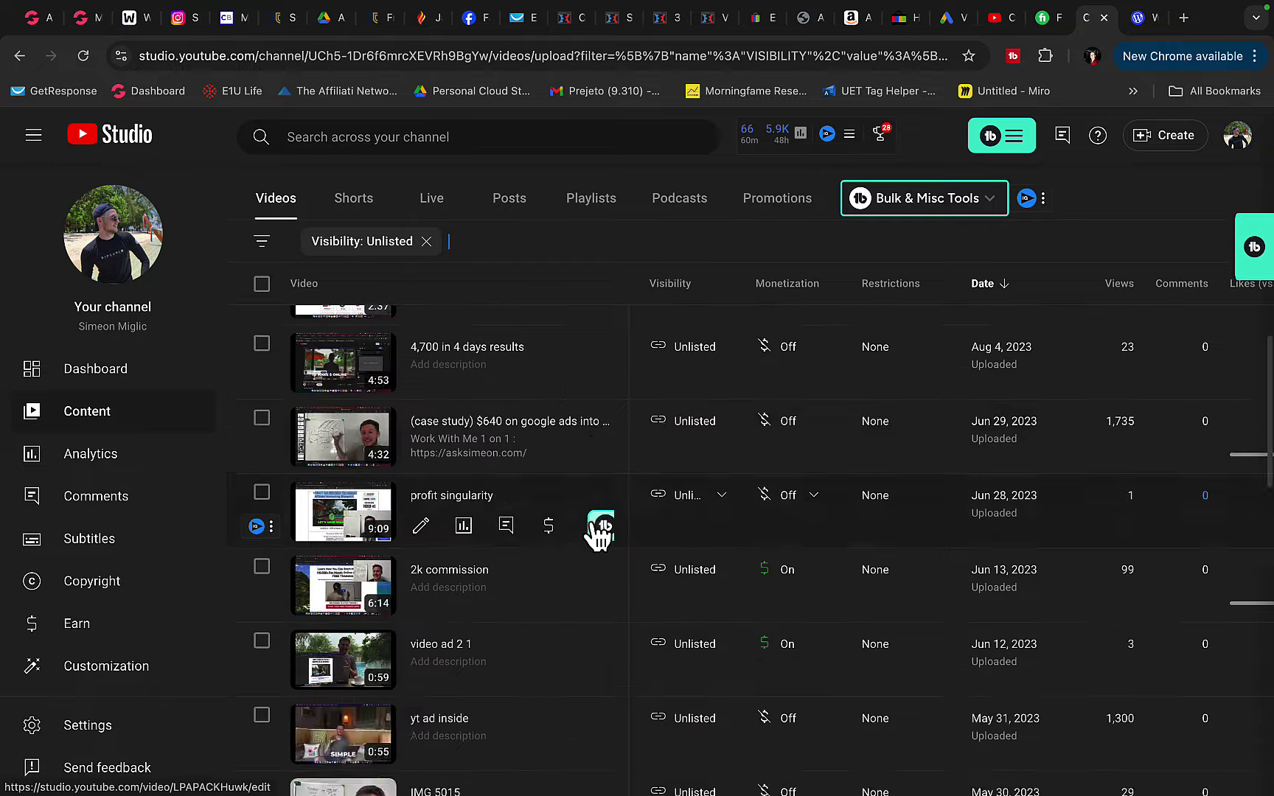
scroll(596, 531, "up", 8)
scroll(586, 538, "down", 3)
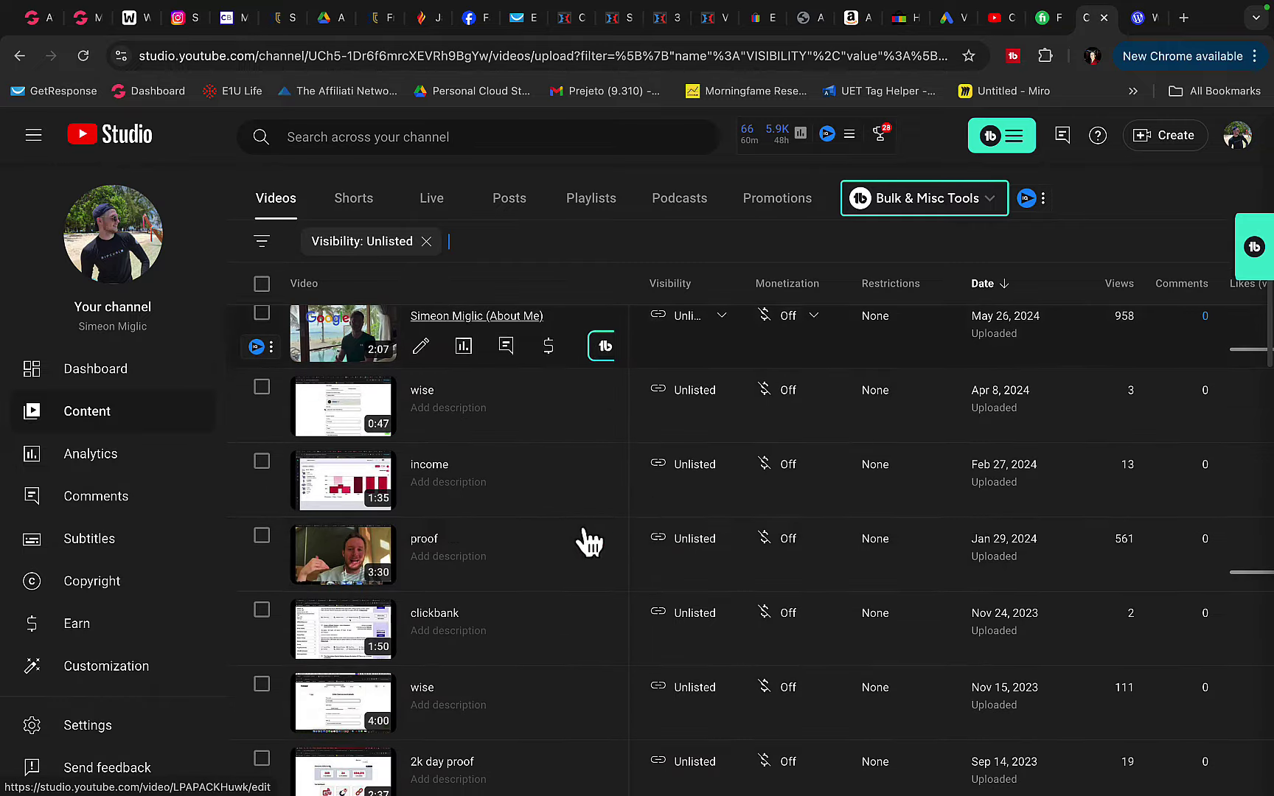
left_click(346, 583)
- Look at the webinar registration page and skim through "Automated Passive Online Income.mp4" in Google Drive
left_click(371, 23)
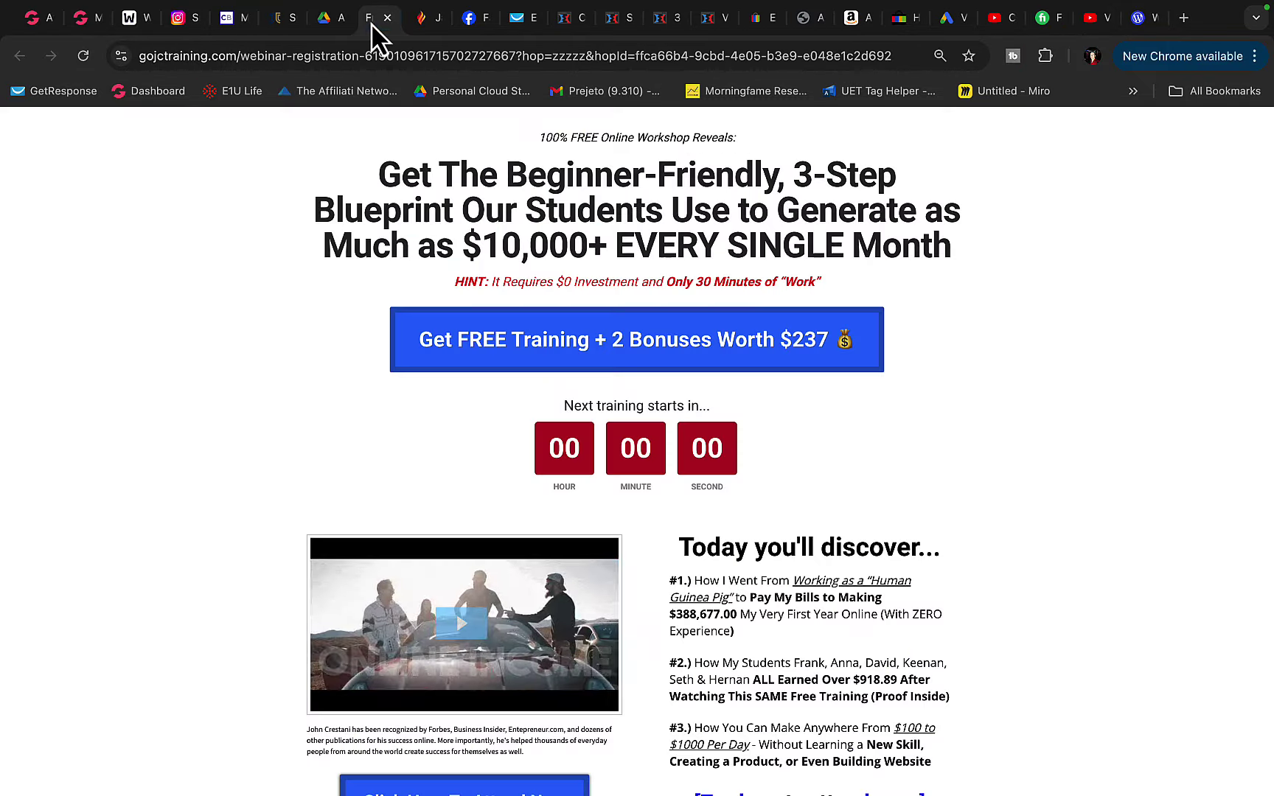
left_click(332, 20)
left_click(547, 451)
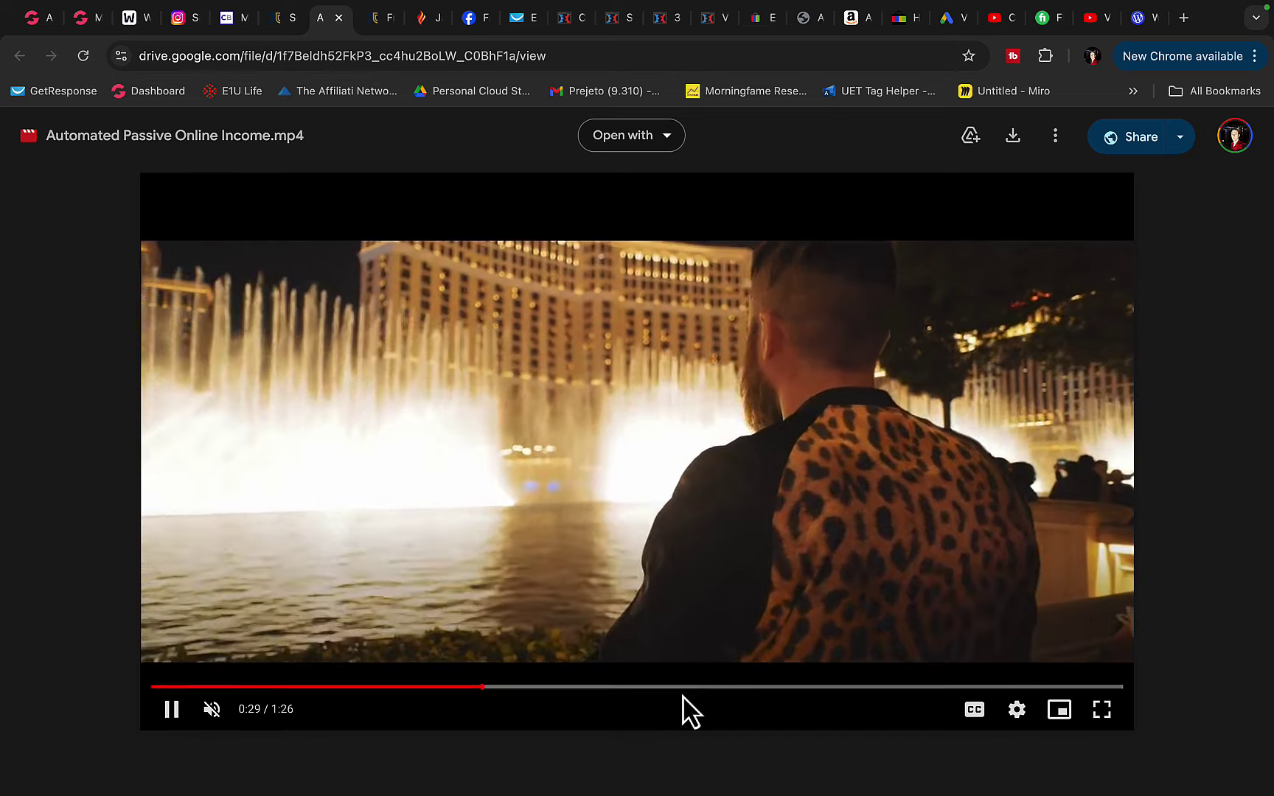
left_click(728, 686)
left_click(535, 196)
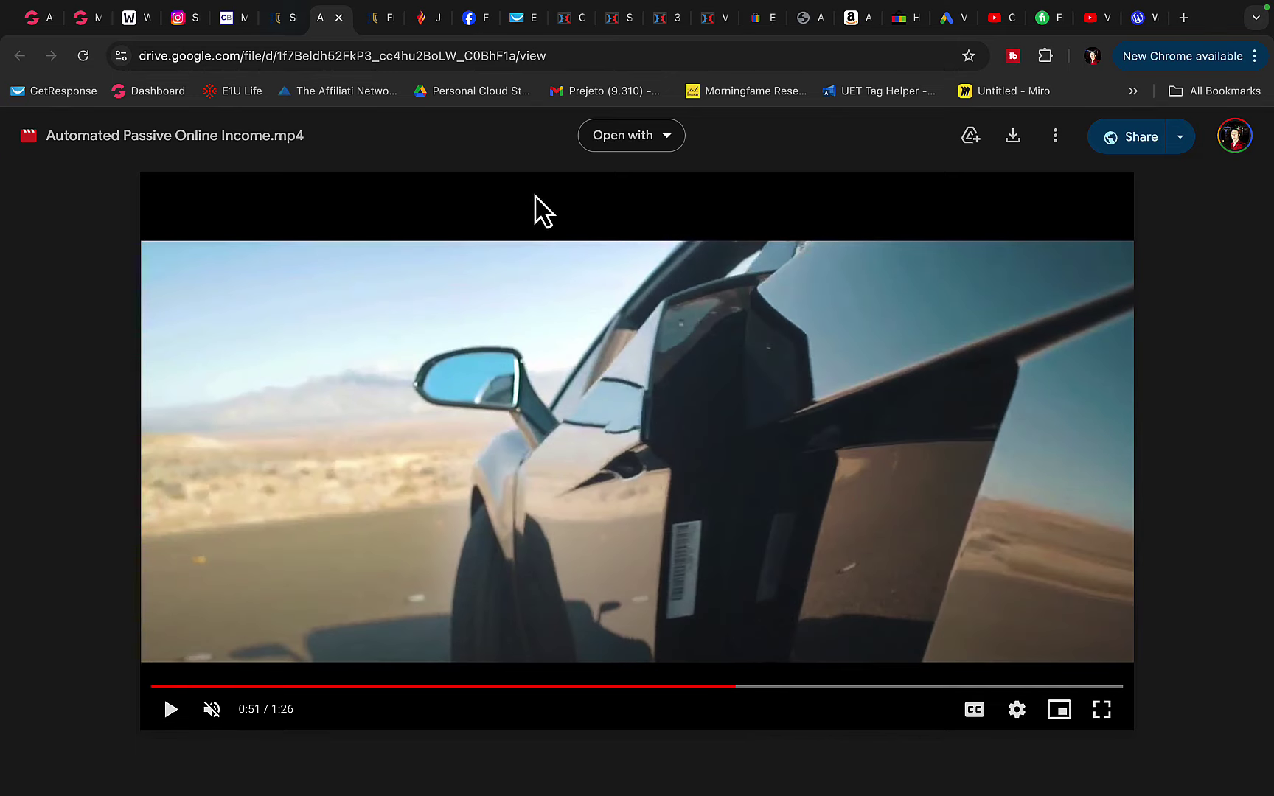
- Copy the link of the "proof" video from YouTube Studio and add it as the YouTube video of the Google Ads ad
left_click(1093, 18)
left_click(1172, 431)
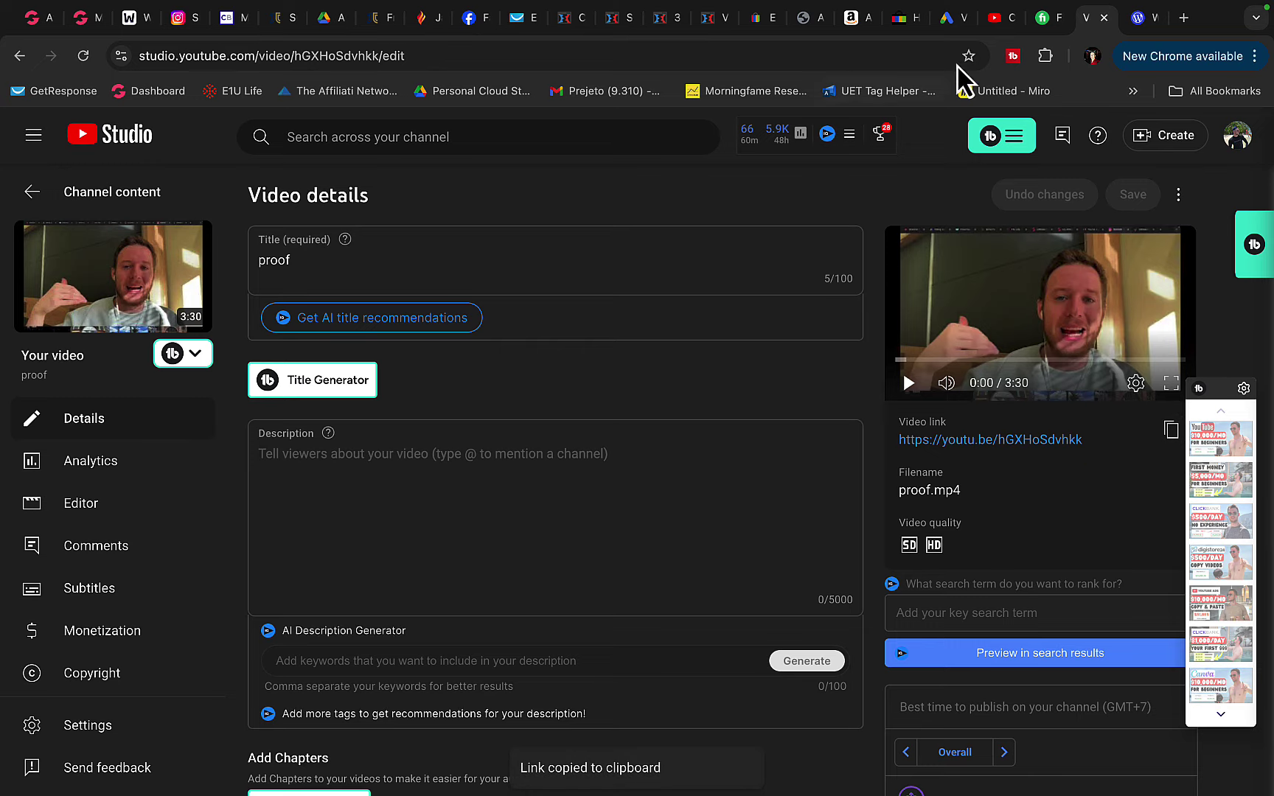
left_click(943, 18)
left_click(384, 568)
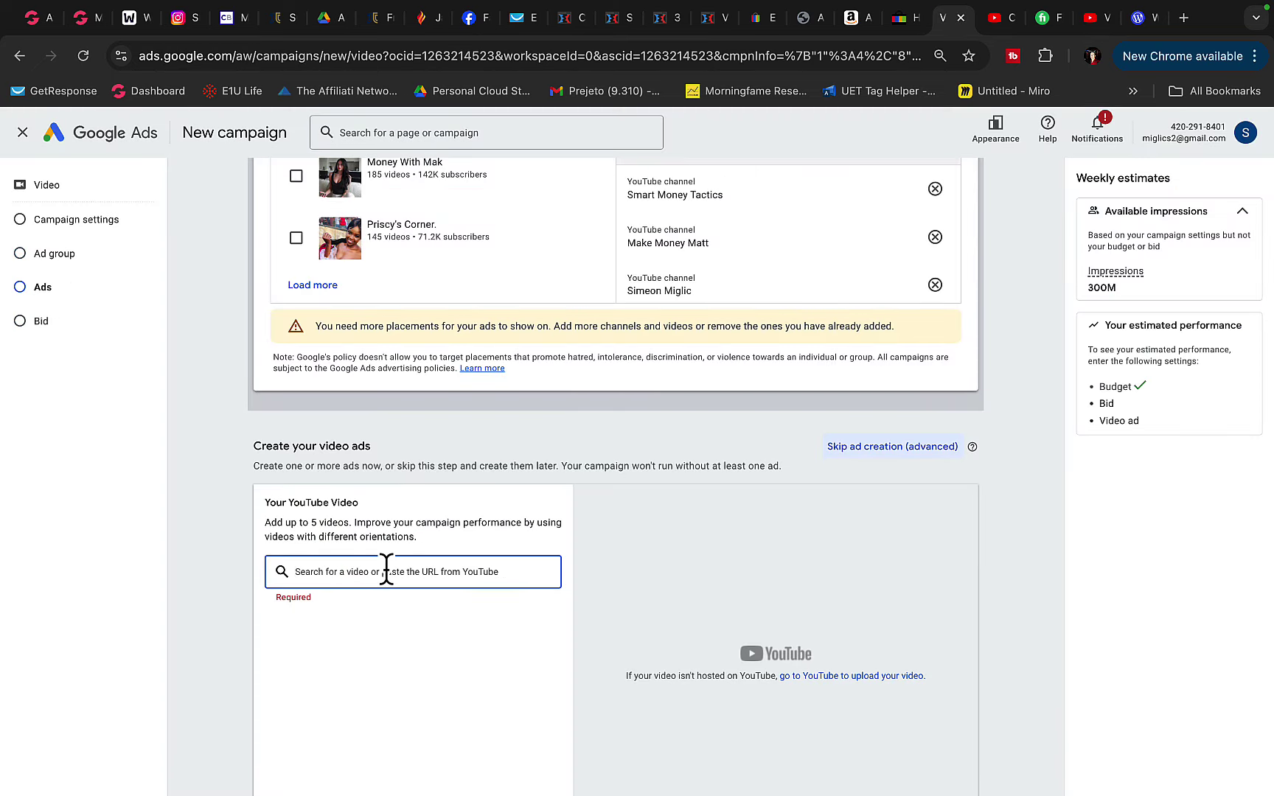
key("ctrl+v")
scroll(305, 490, "down", 3)
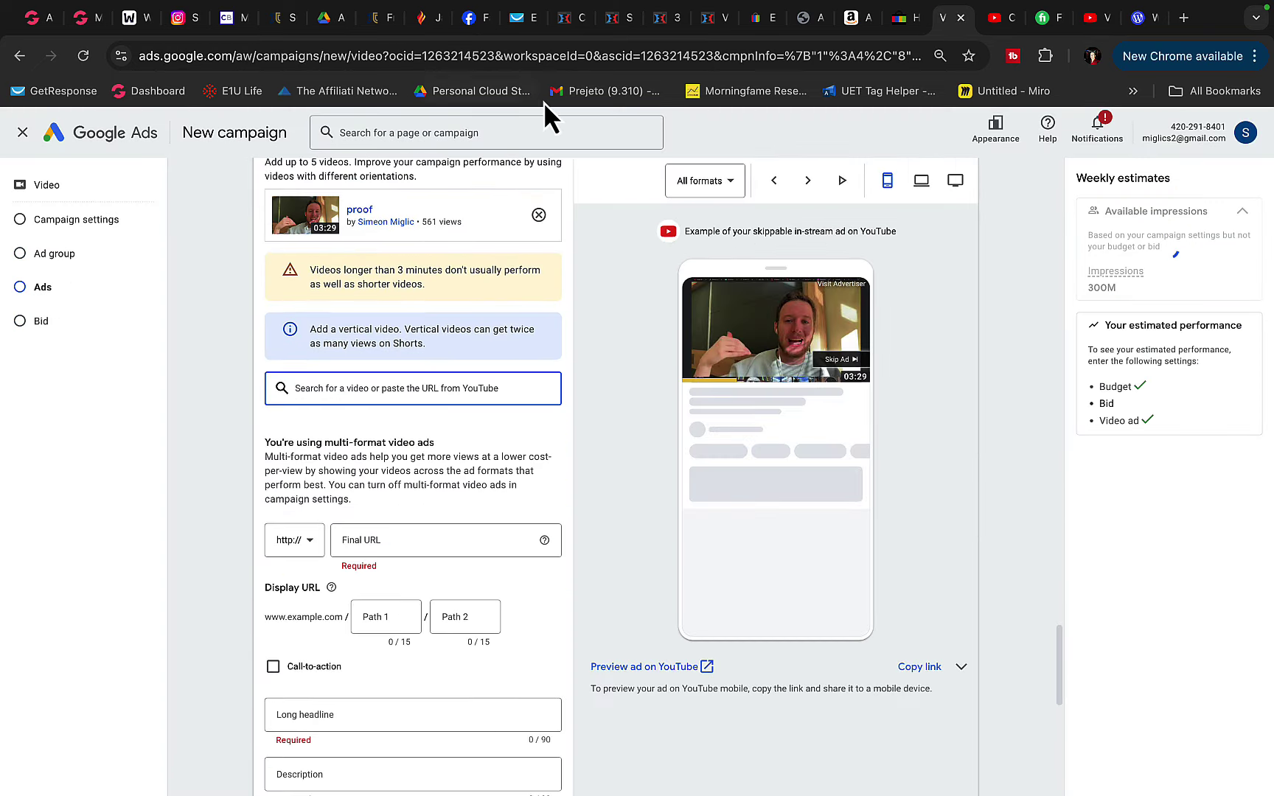
- Copy the address of the "How I Made $37,765 In 3 Months" opt-in page and set it as the ad's final URL
left_click(663, 23)
left_click(608, 56)
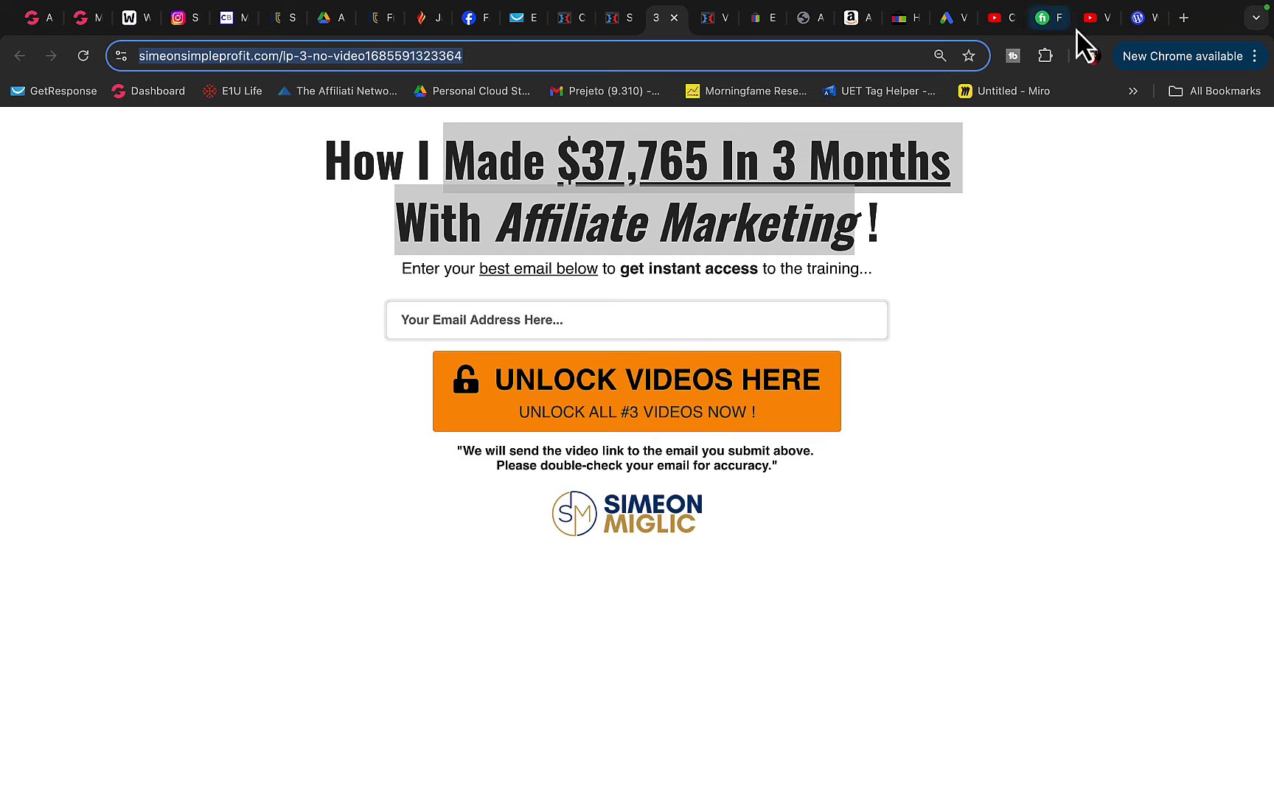
left_click(1146, 30)
left_click(949, 20)
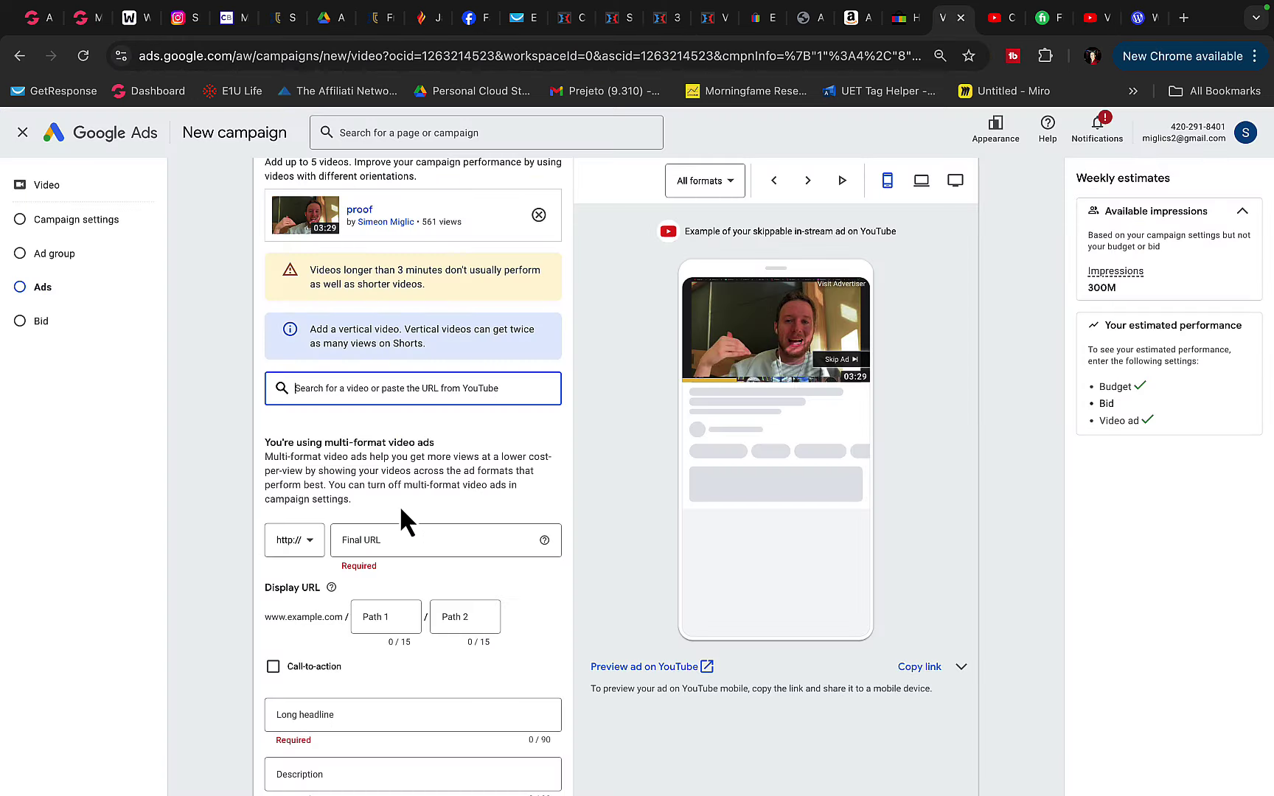
left_click(400, 535)
key("ctrl+v")
- Enable the ad's call-to-action with the text "Click Here" and set the headline to "Free Training"
scroll(400, 535, "down", 3)
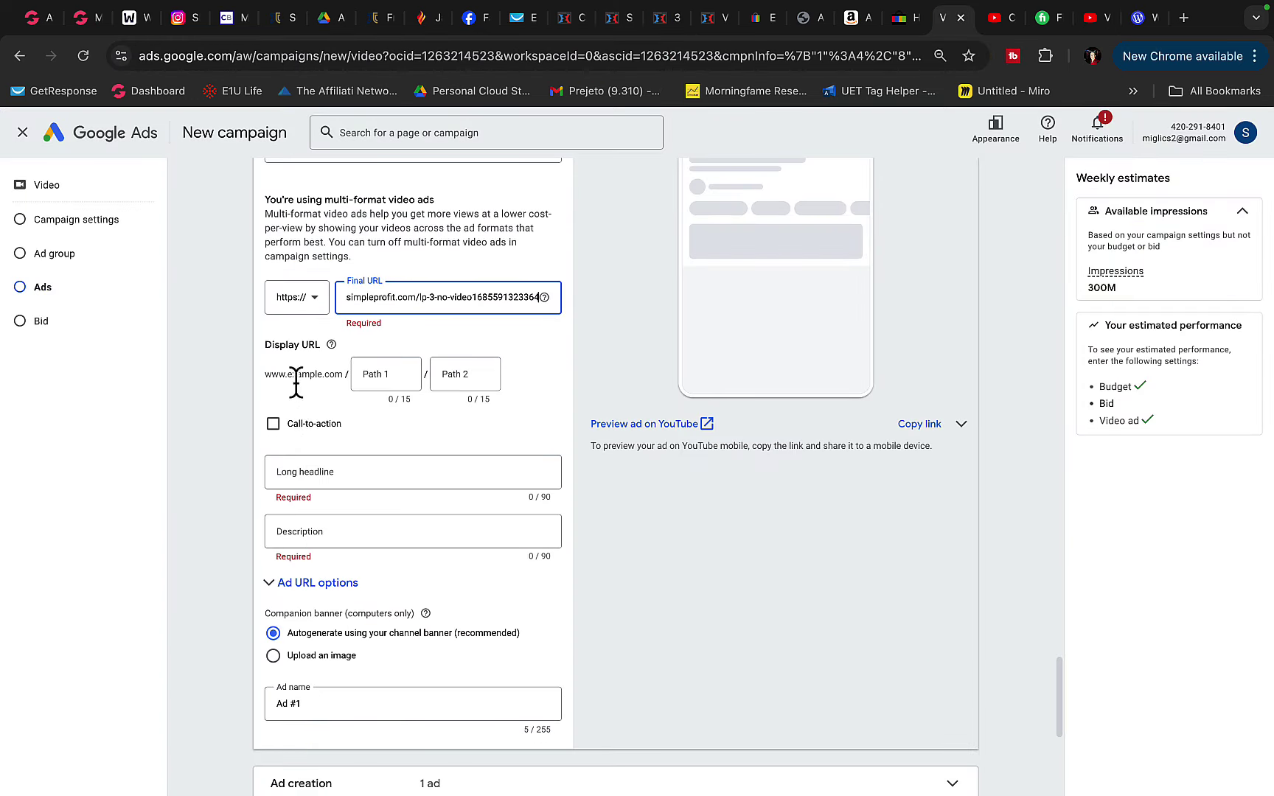
left_click(308, 431)
left_click(311, 470)
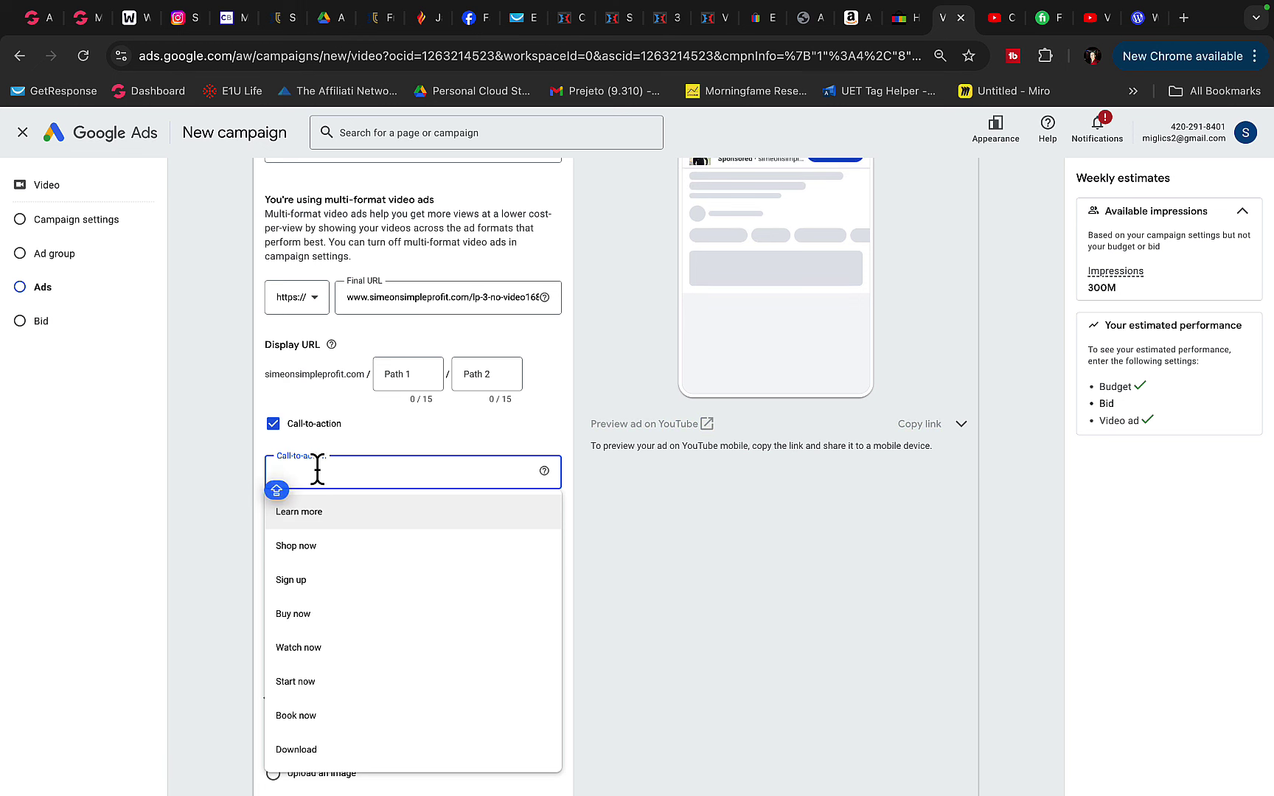
type("click He")
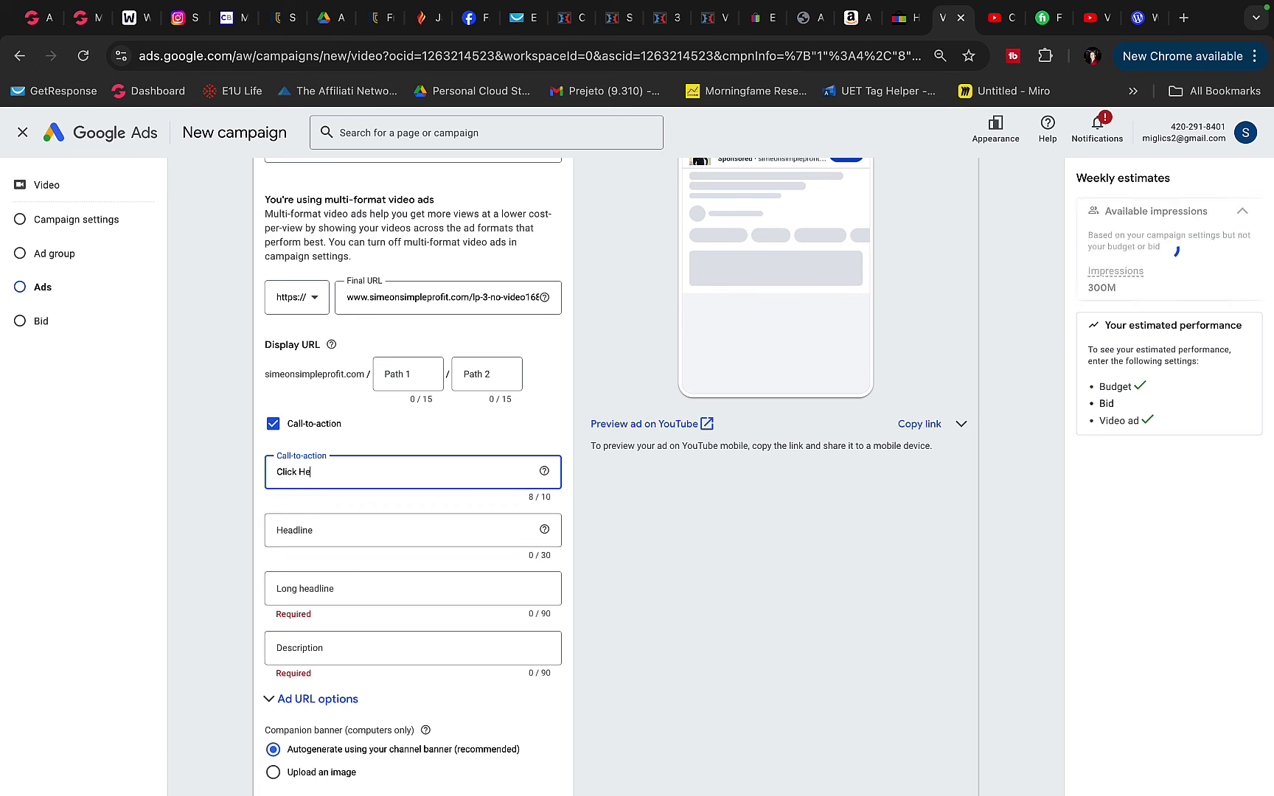
type("re")
left_click(347, 540)
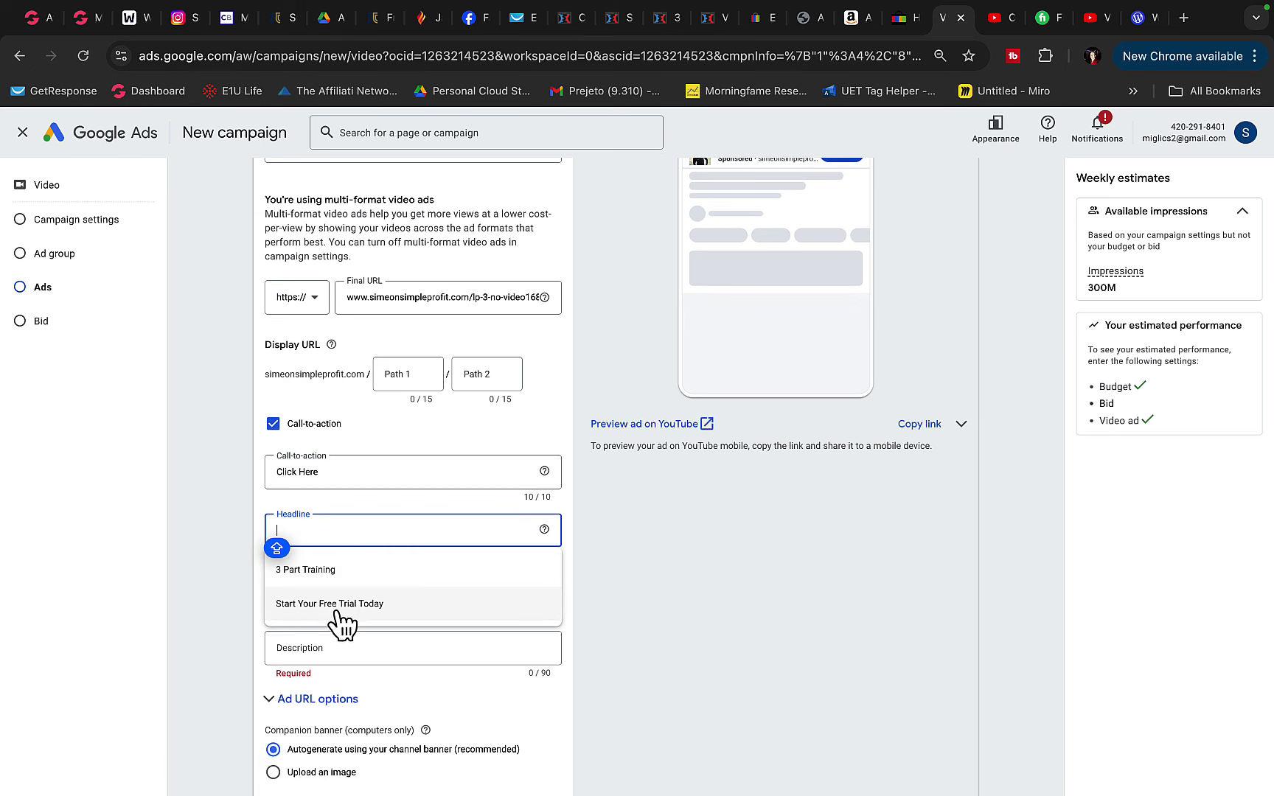
type("Free T")
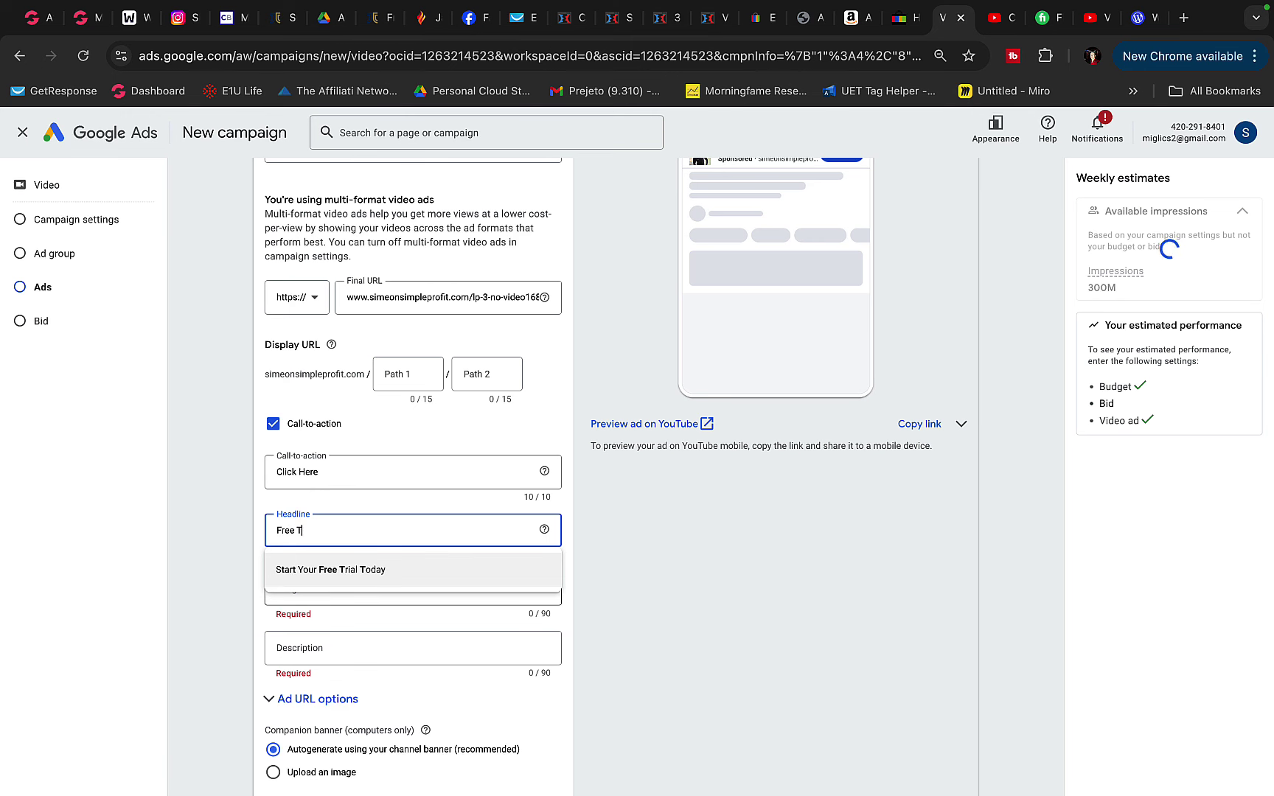
type("raining")
left_click(241, 483)
- Set the ad group's target CPV bid to $0.05
scroll(318, 488, "down", 7)
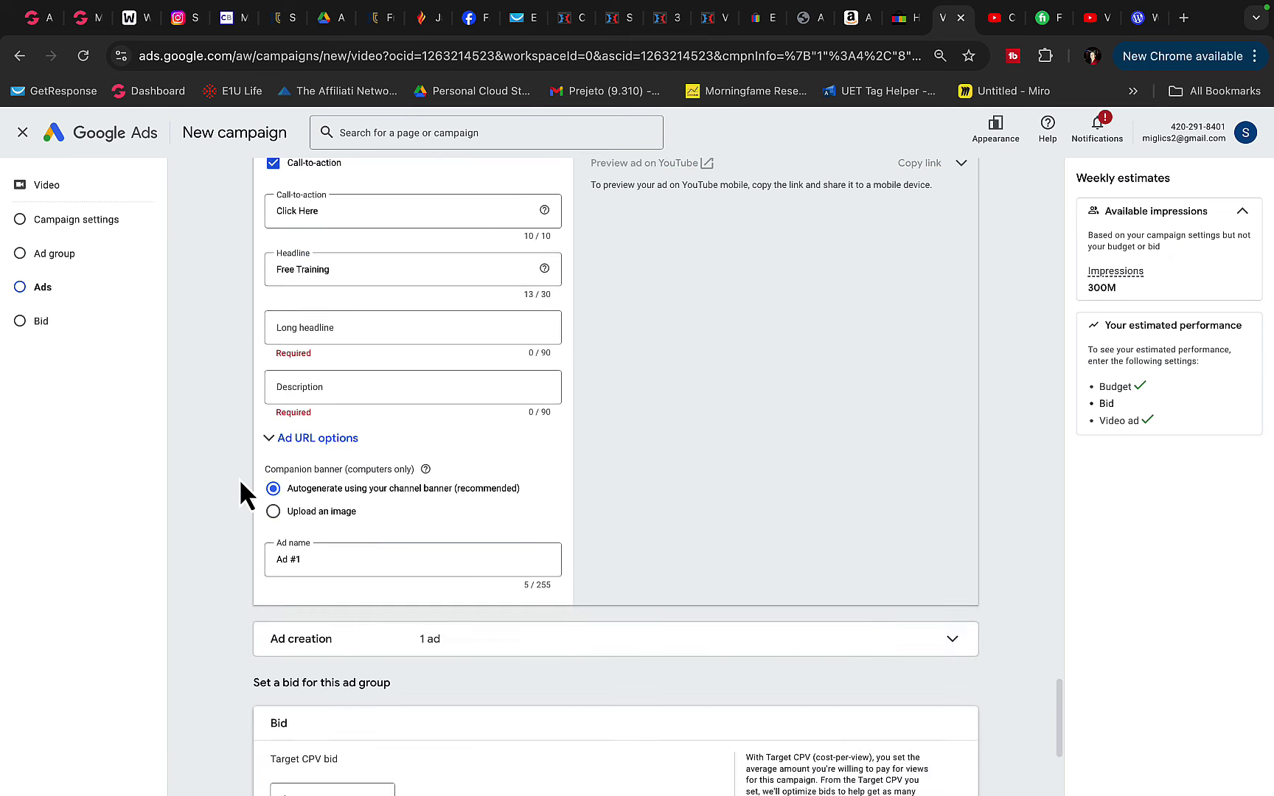
left_click(335, 512)
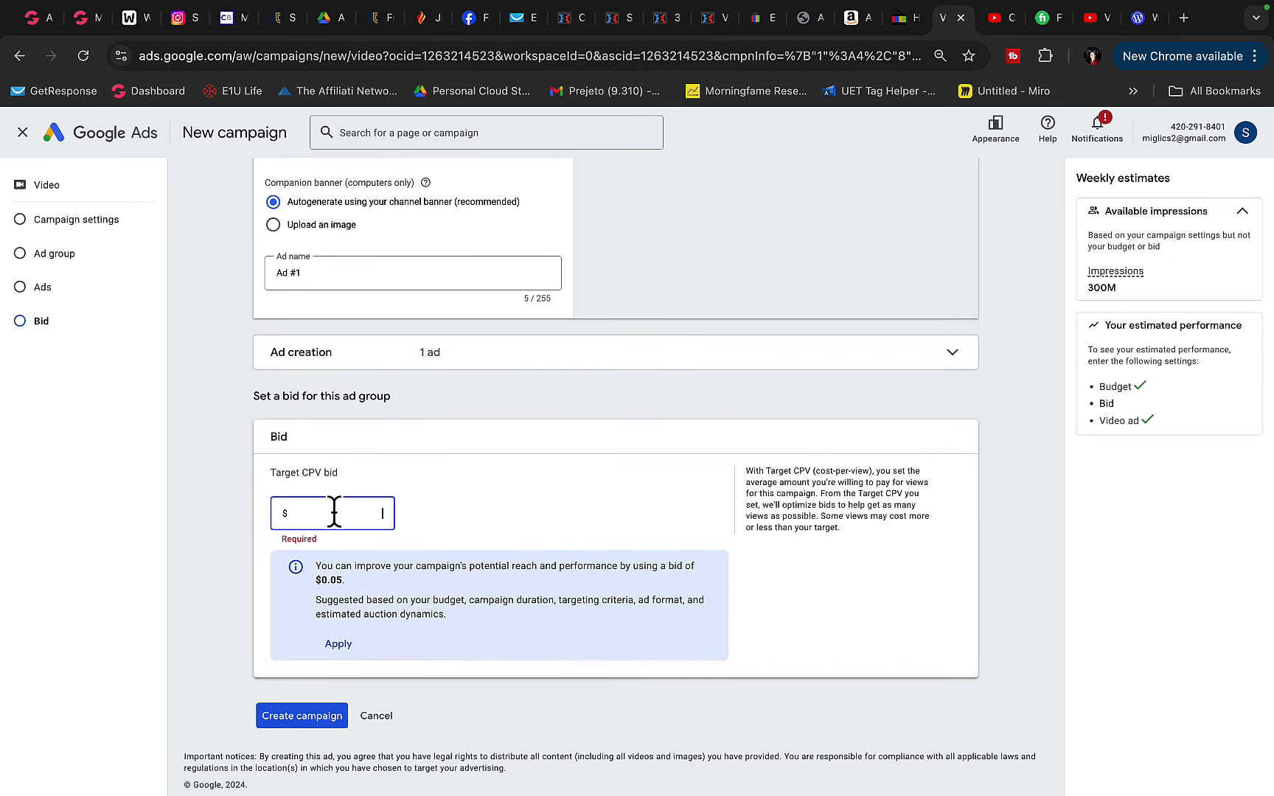
type("0.05")
- Preview the ad on YouTube, play it muted and check its sponsored overlay and call-to-action
scroll(460, 551, "up", 6)
scroll(809, 504, "up", 2)
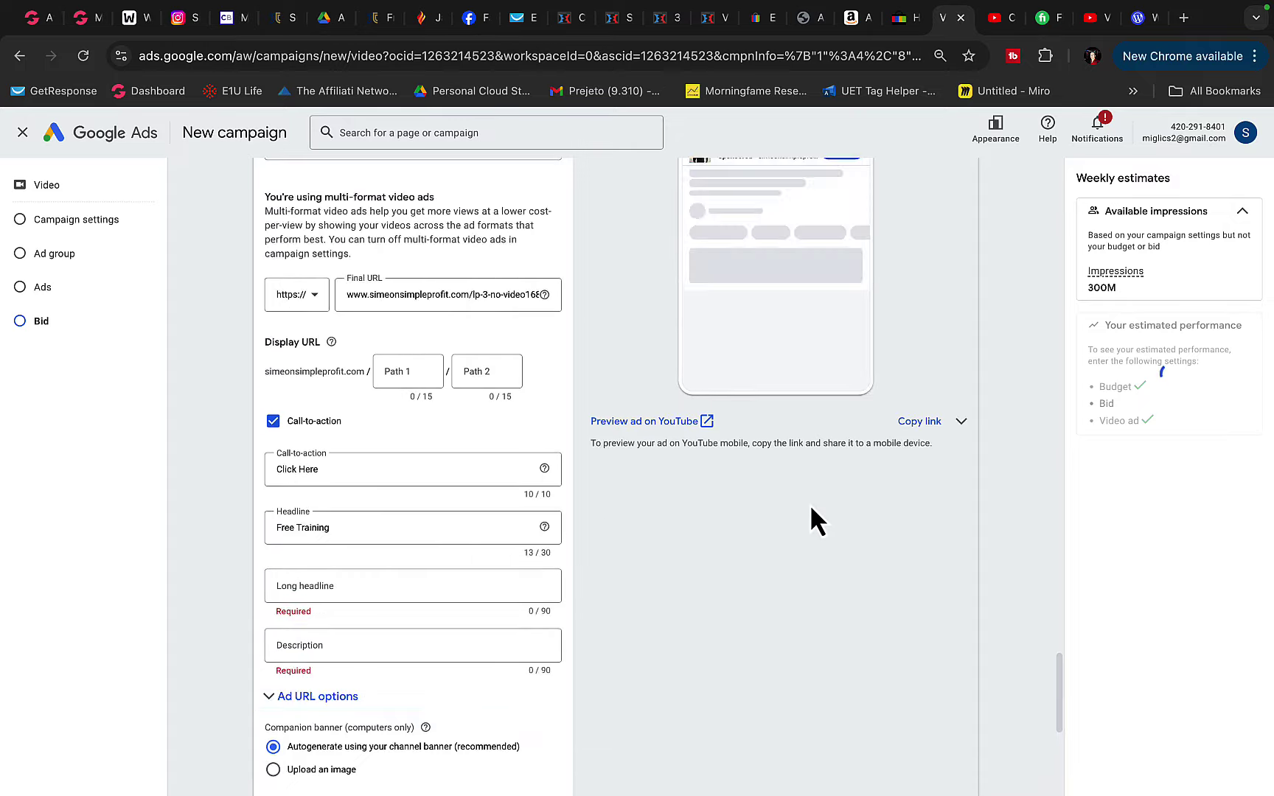
scroll(809, 504, "down", 3)
scroll(732, 446, "up", 5)
left_click(689, 509)
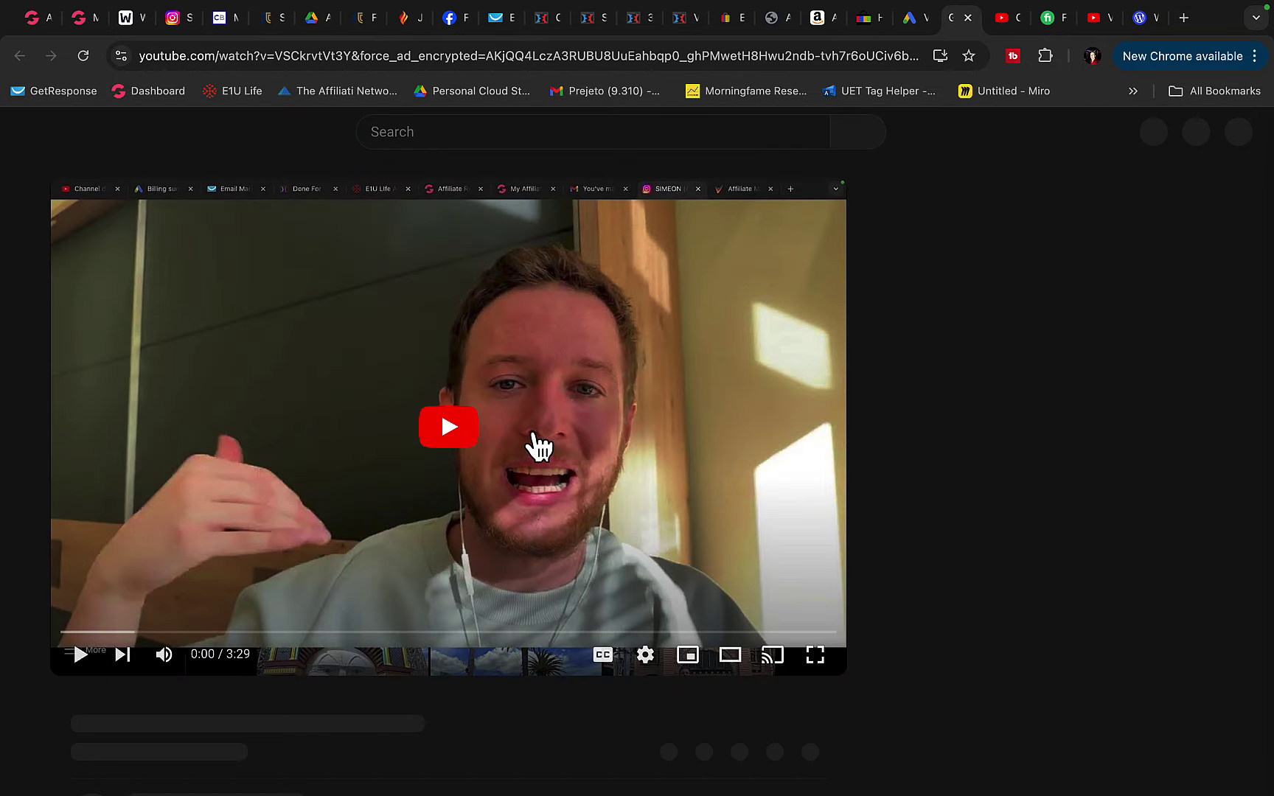
left_click(449, 424)
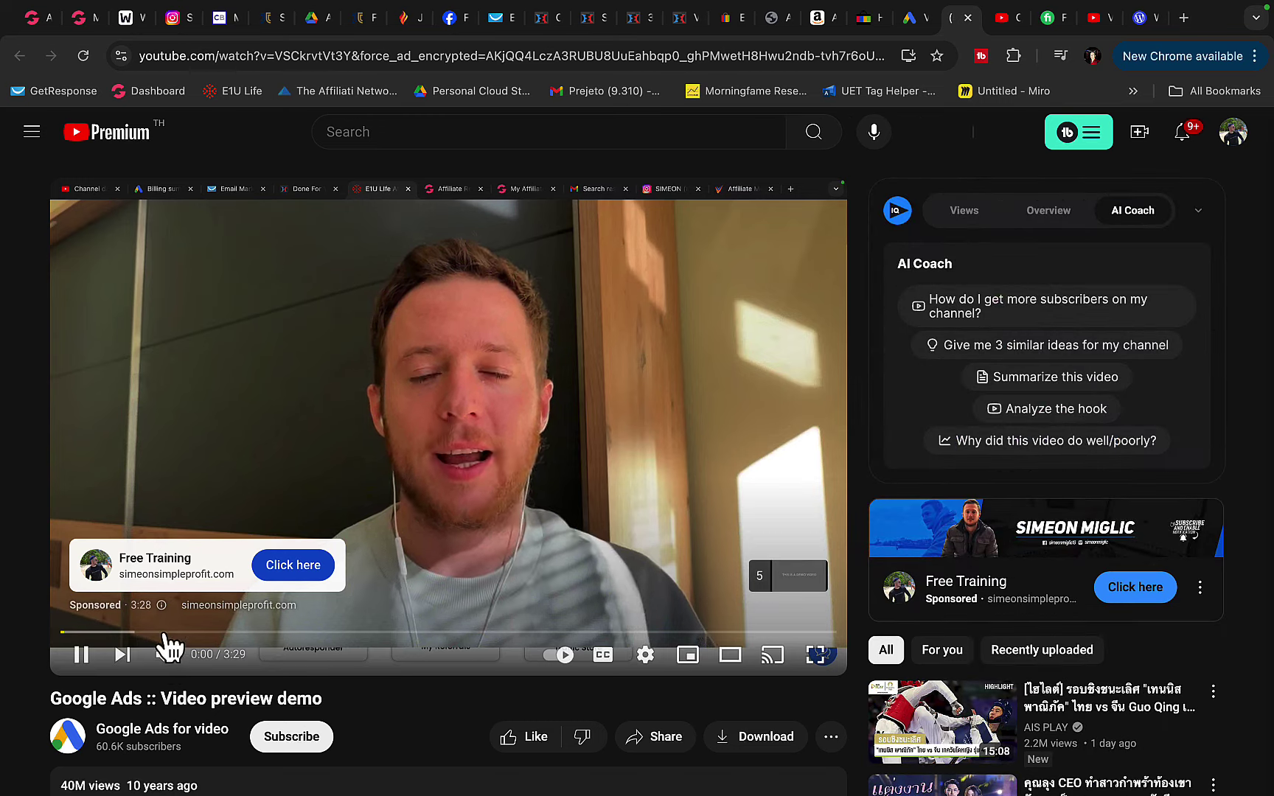
left_click(163, 655)
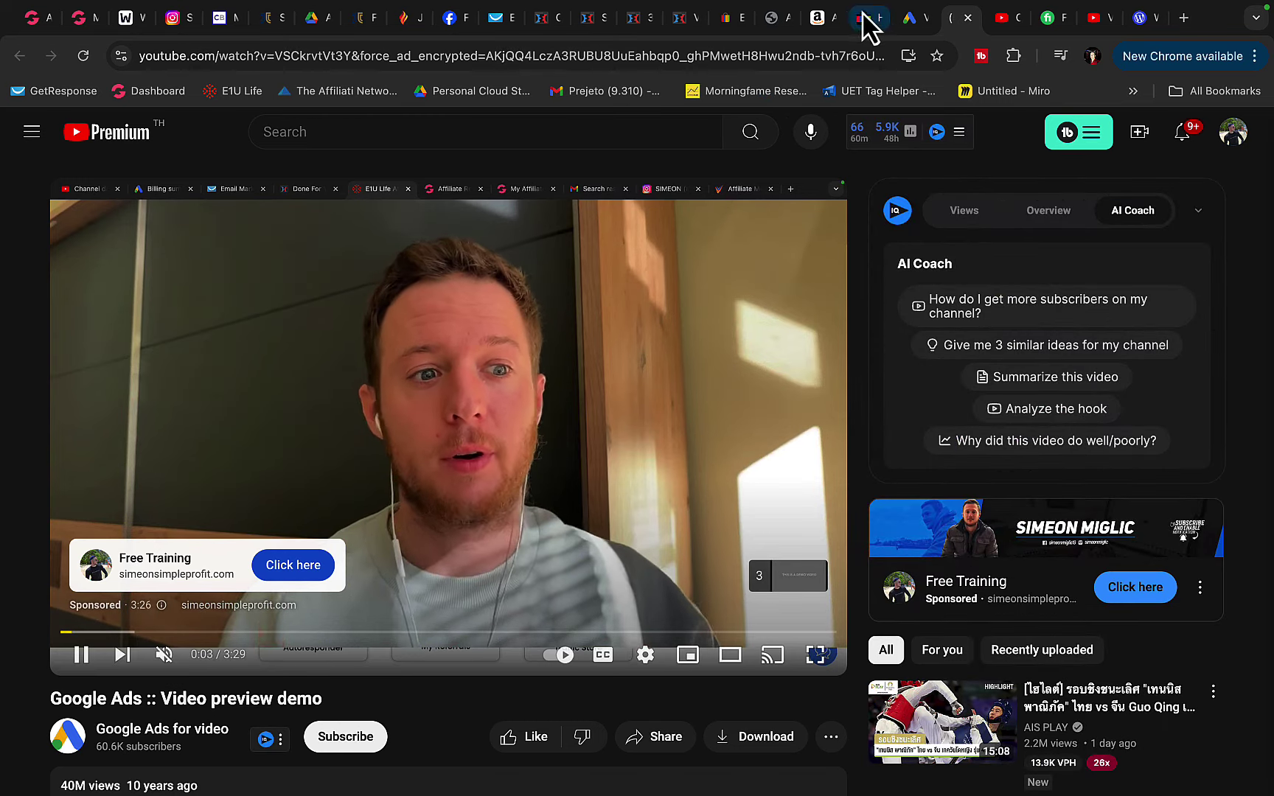
left_click(1006, 21)
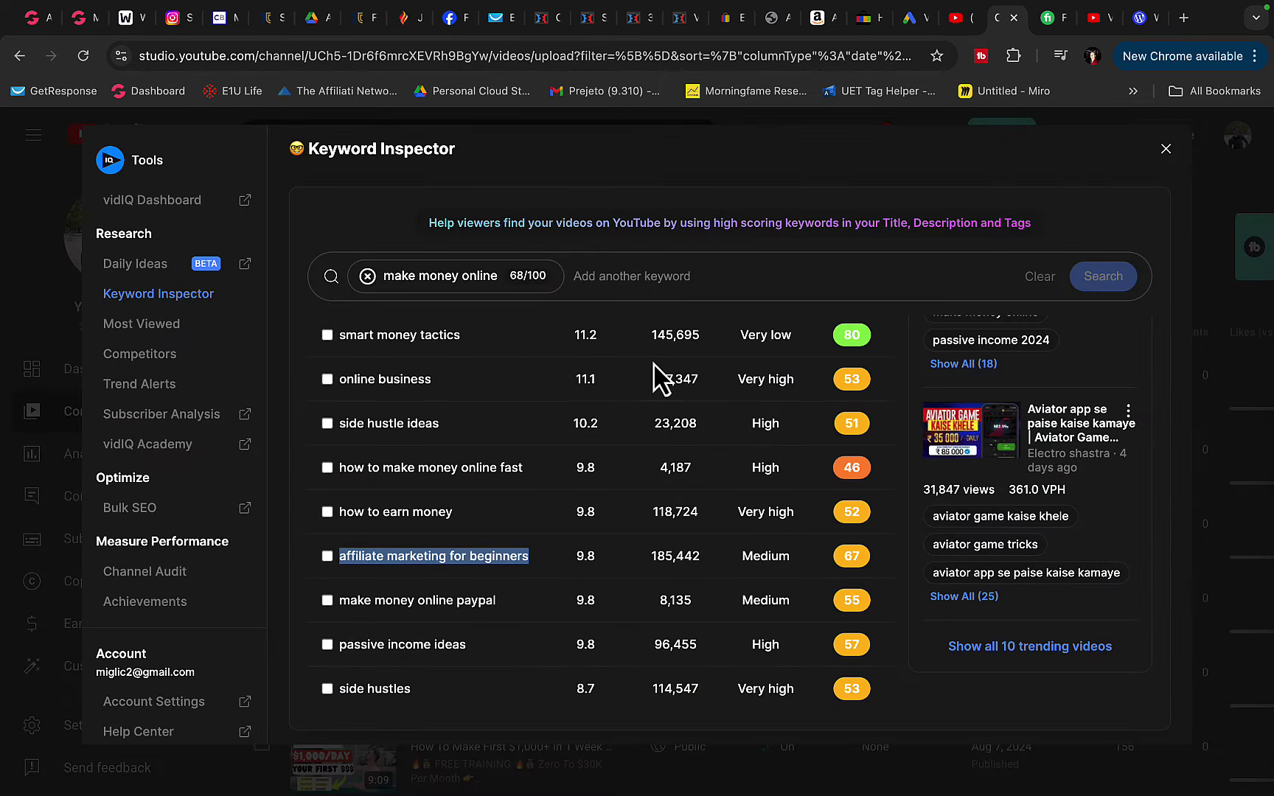
left_click(950, 19)
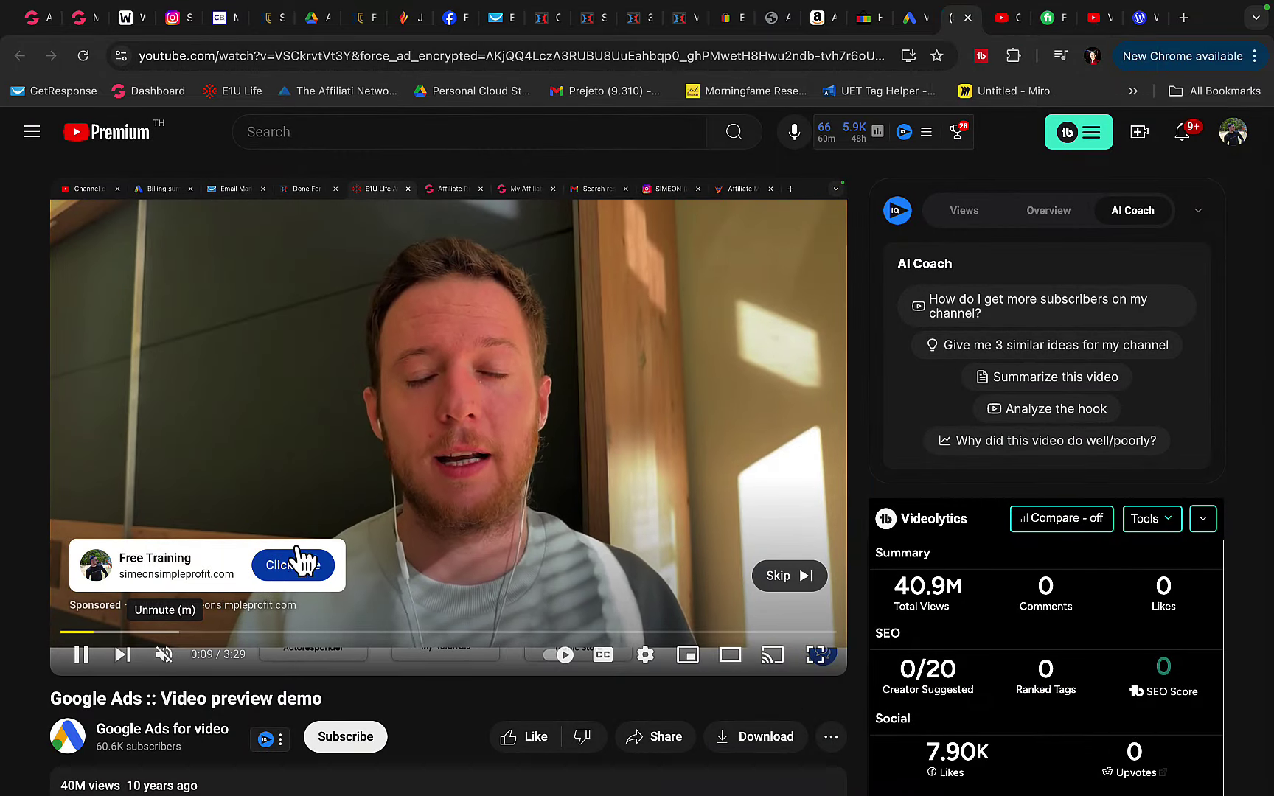
- Pause the ad preview and view the funnel's "Video 1" affiliate marketing blueprint page
left_click(327, 448)
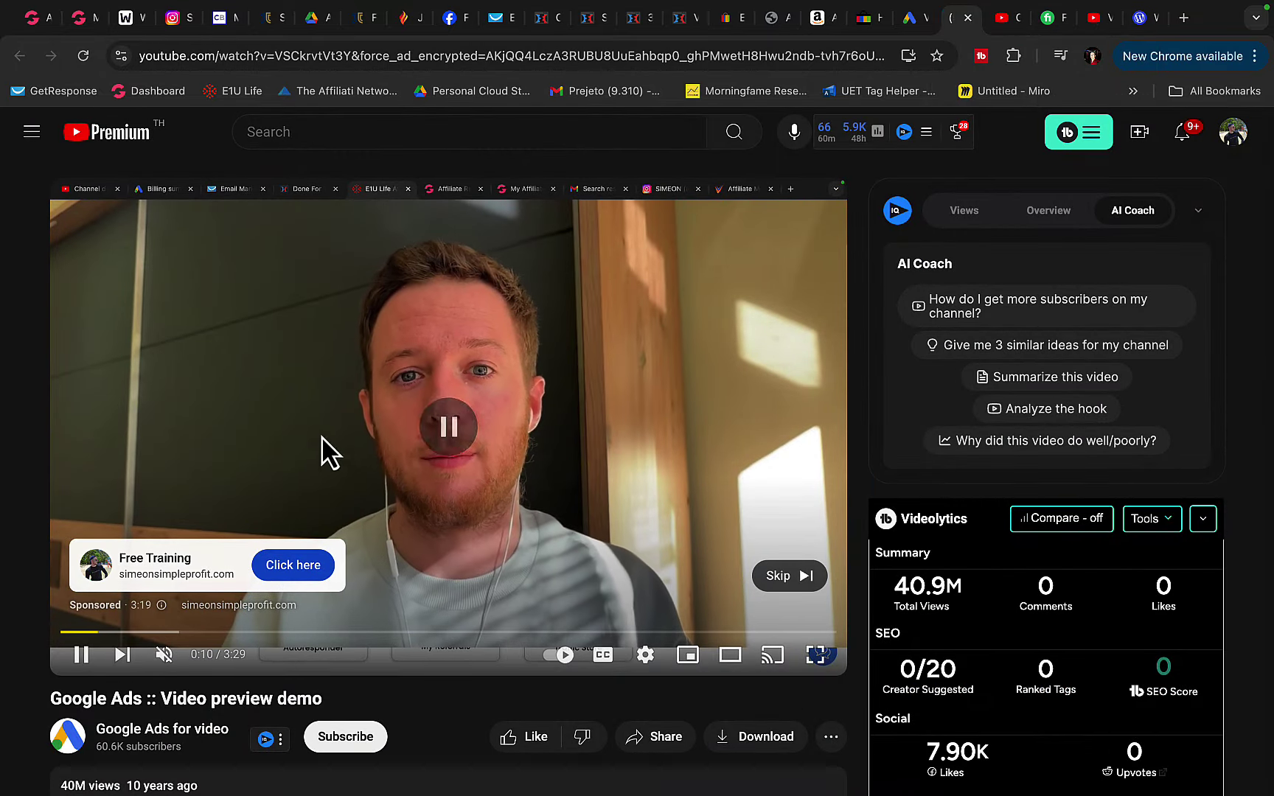
left_click(634, 22)
left_click(673, 21)
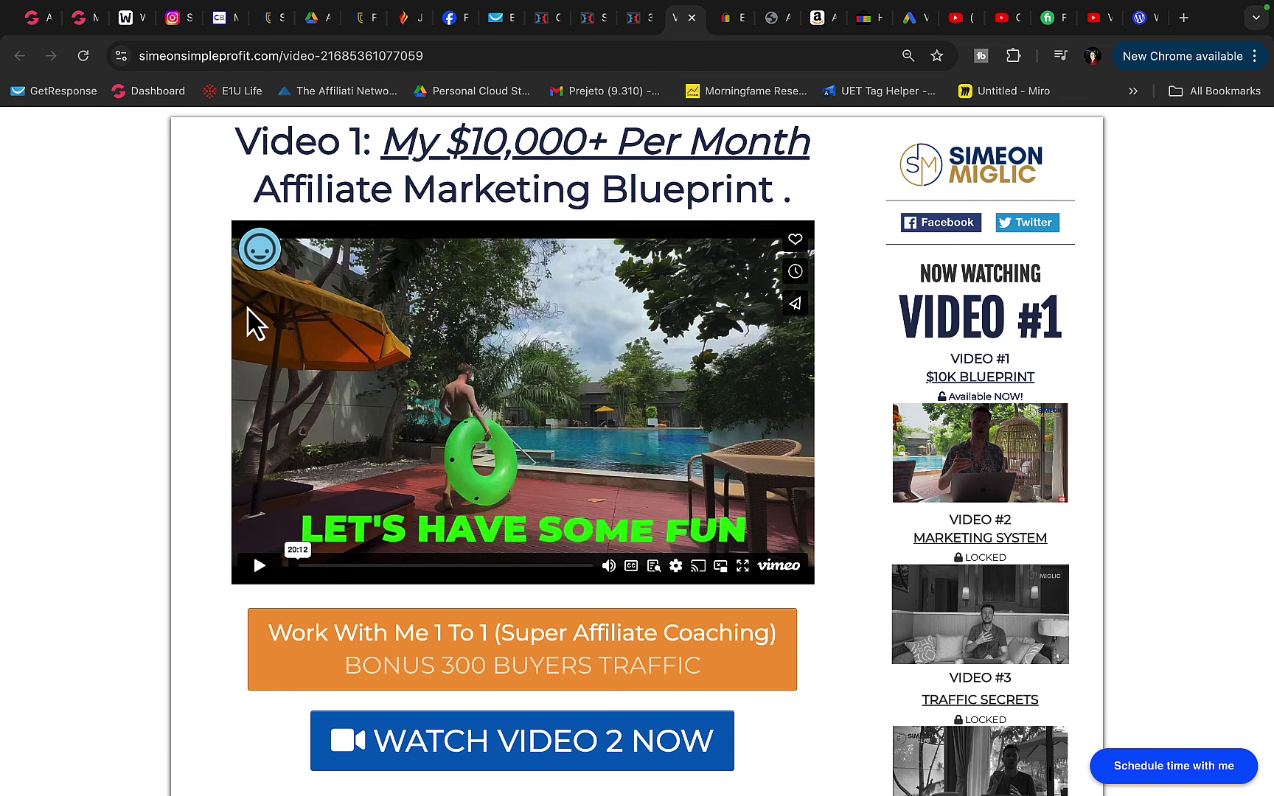
- Browse the posts on the creator's Facebook page and open a photo from the May 3 post
left_click(449, 19)
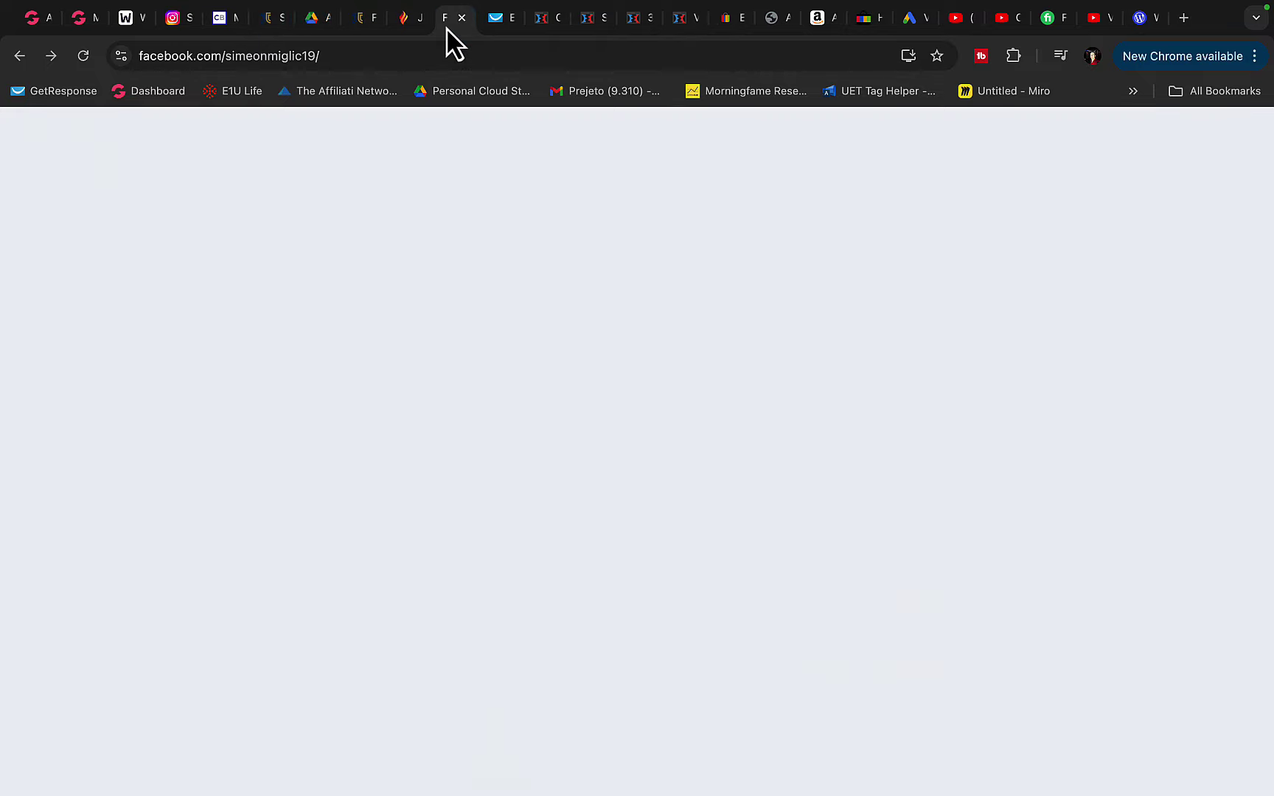
scroll(347, 403, "down", 10)
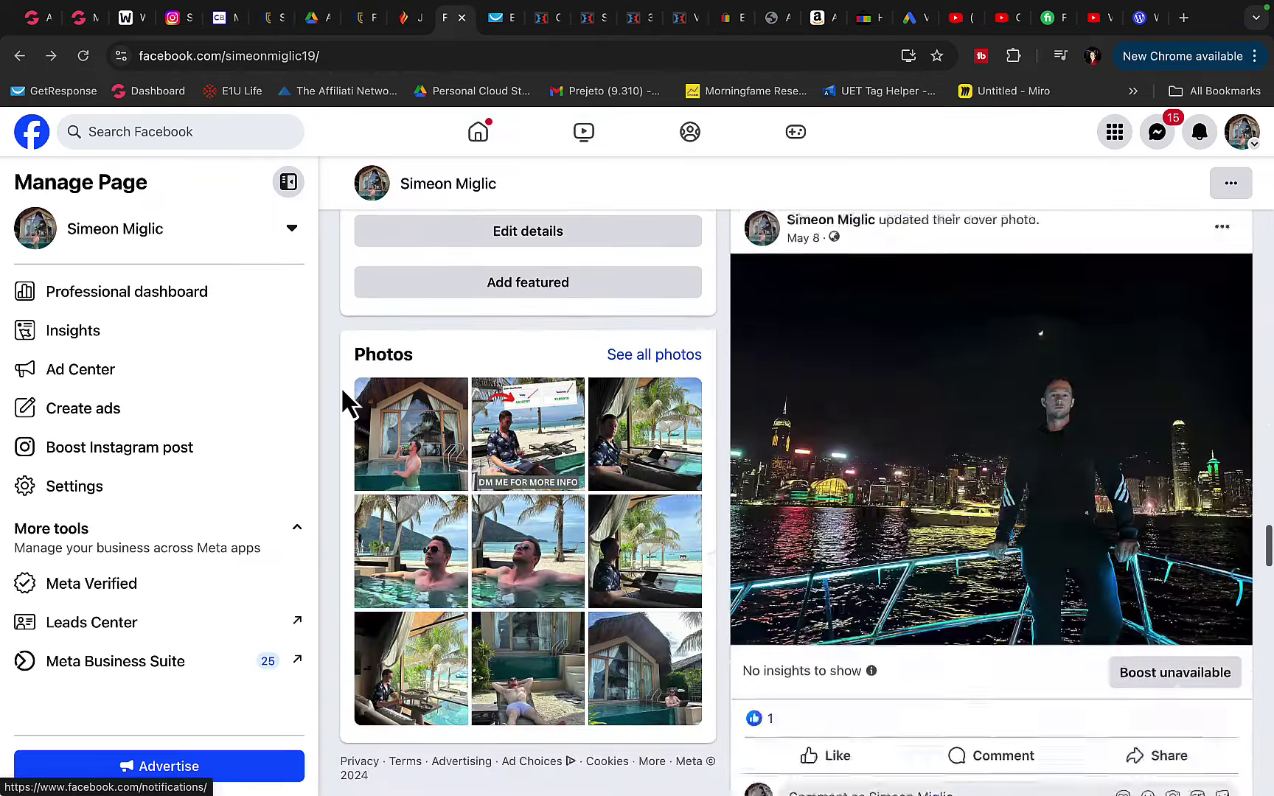
scroll(340, 386, "down", 4)
scroll(341, 386, "up", 8)
scroll(341, 386, "down", 6)
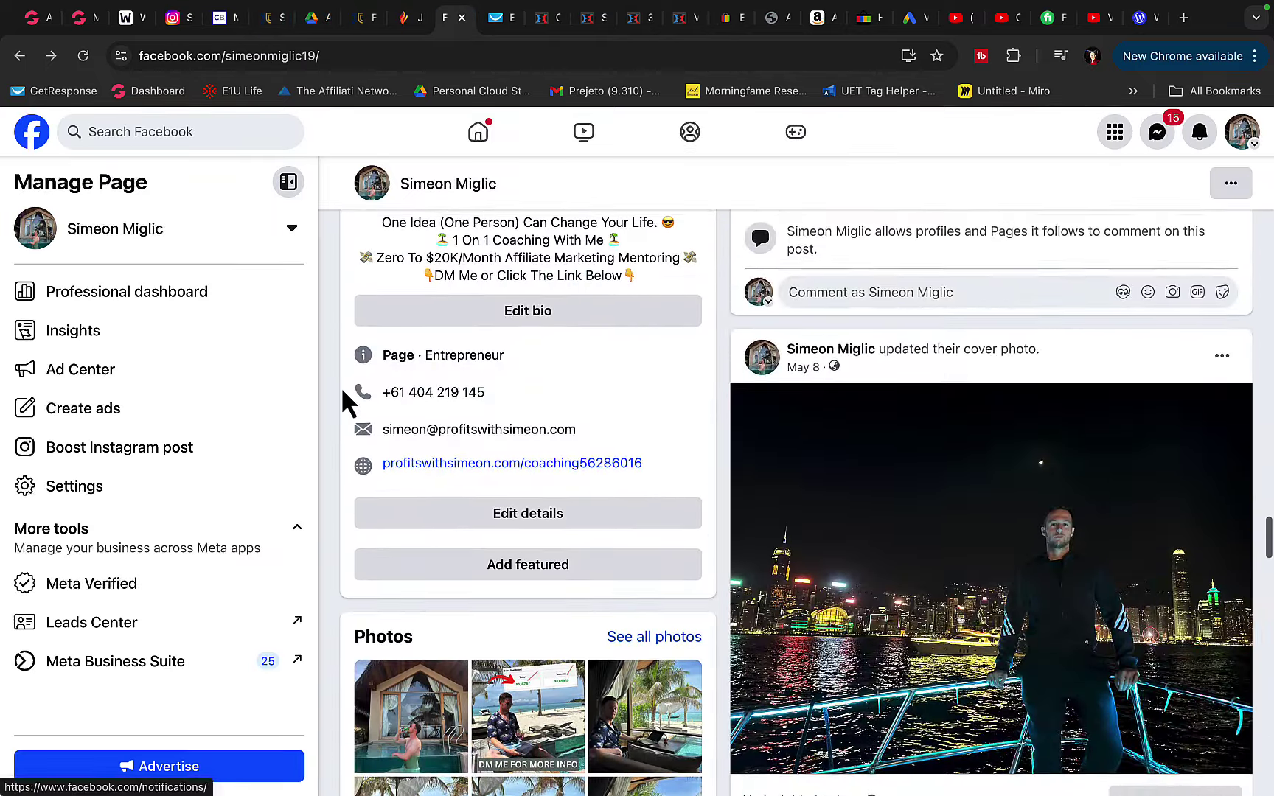
scroll(340, 386, "down", 10)
left_click(991, 289)
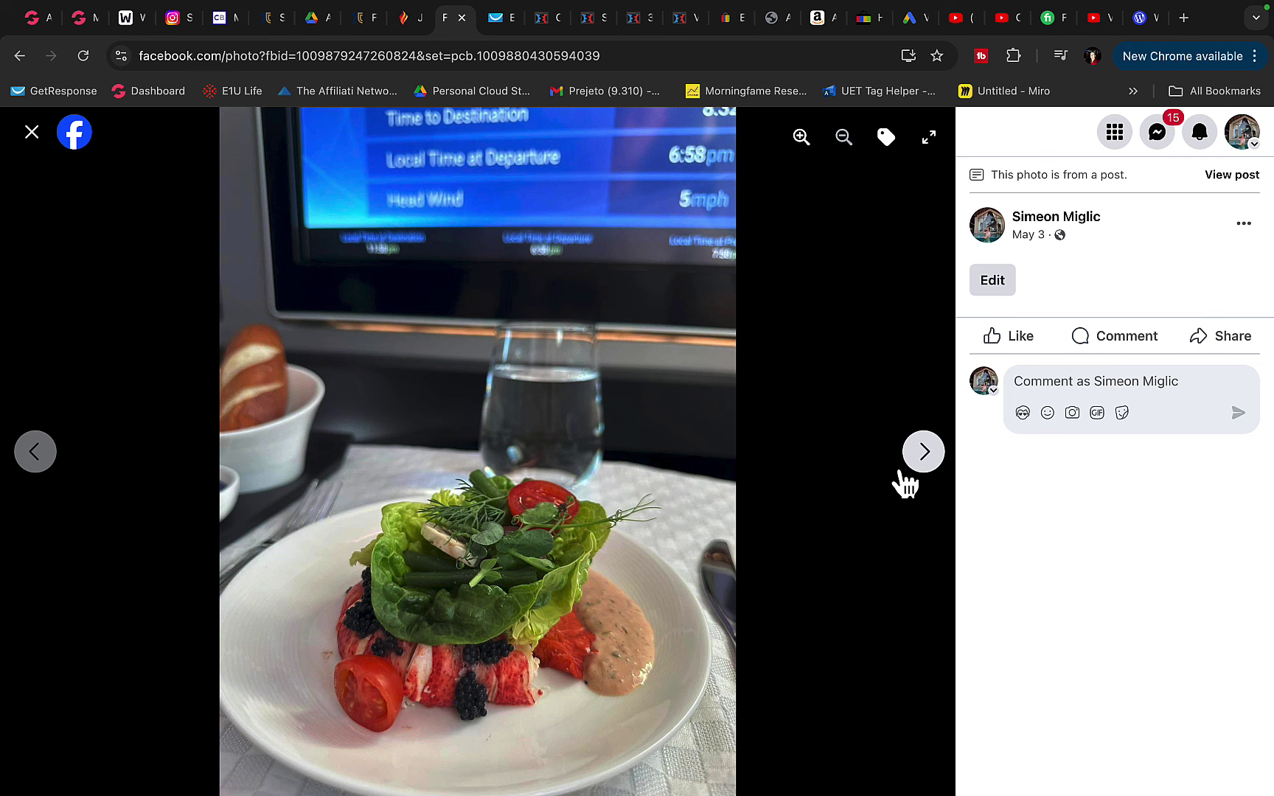